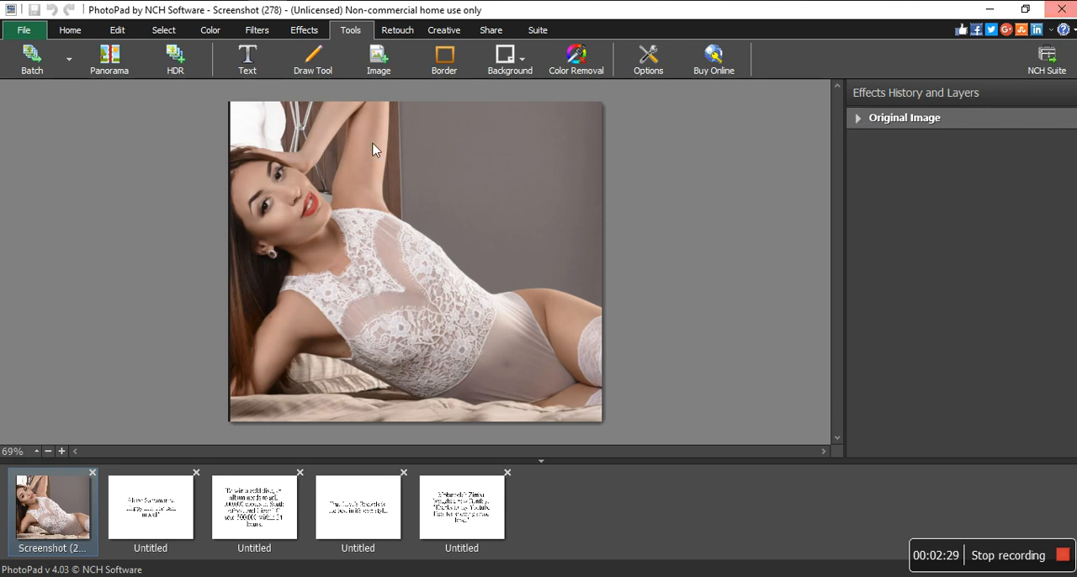
# - Review the text on the four untitled images and return to the photo
pyautogui.click(162, 494)
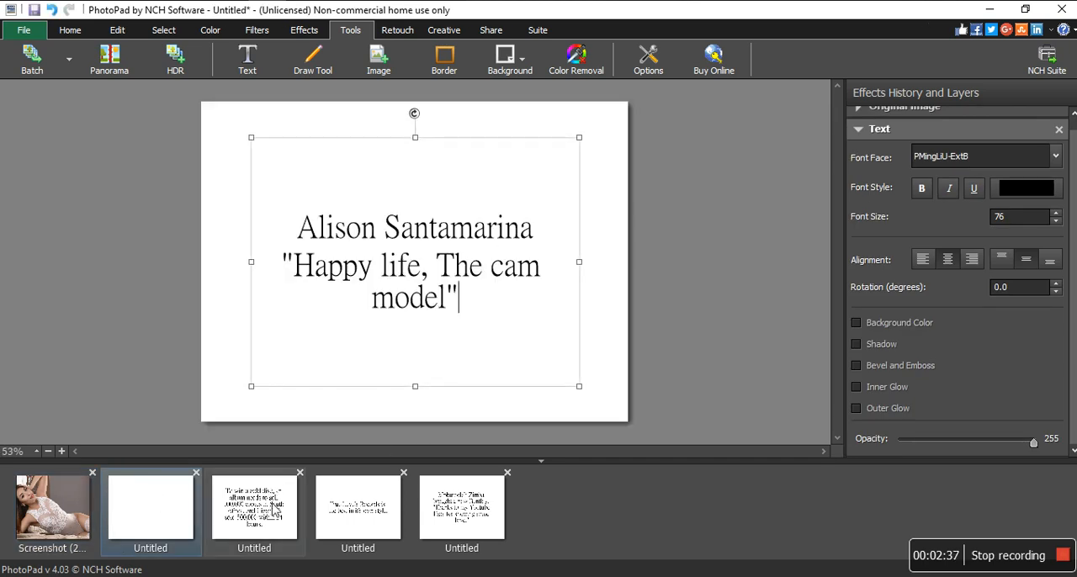
pyautogui.click(271, 507)
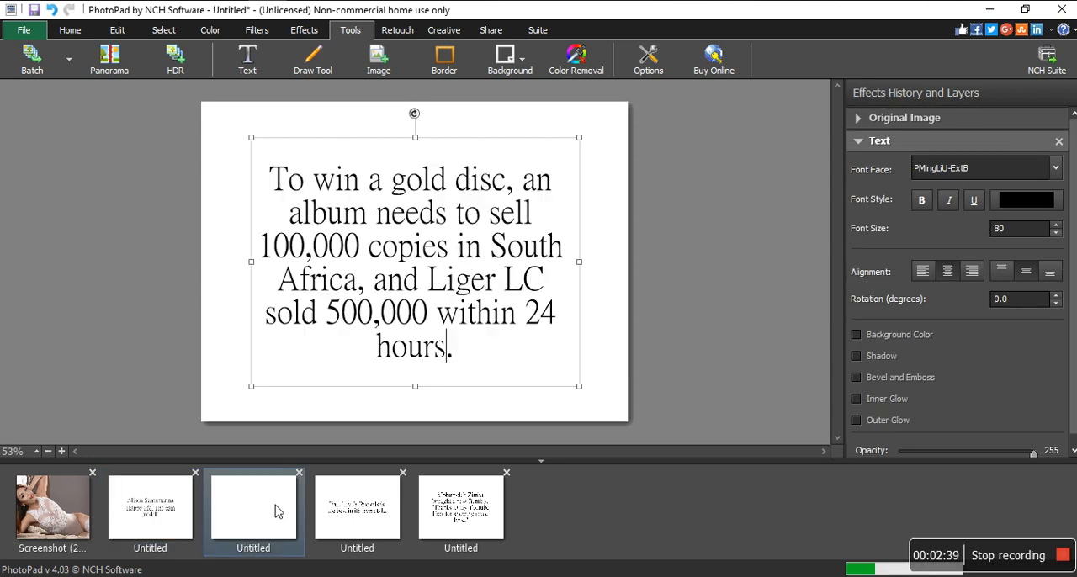
pyautogui.click(368, 515)
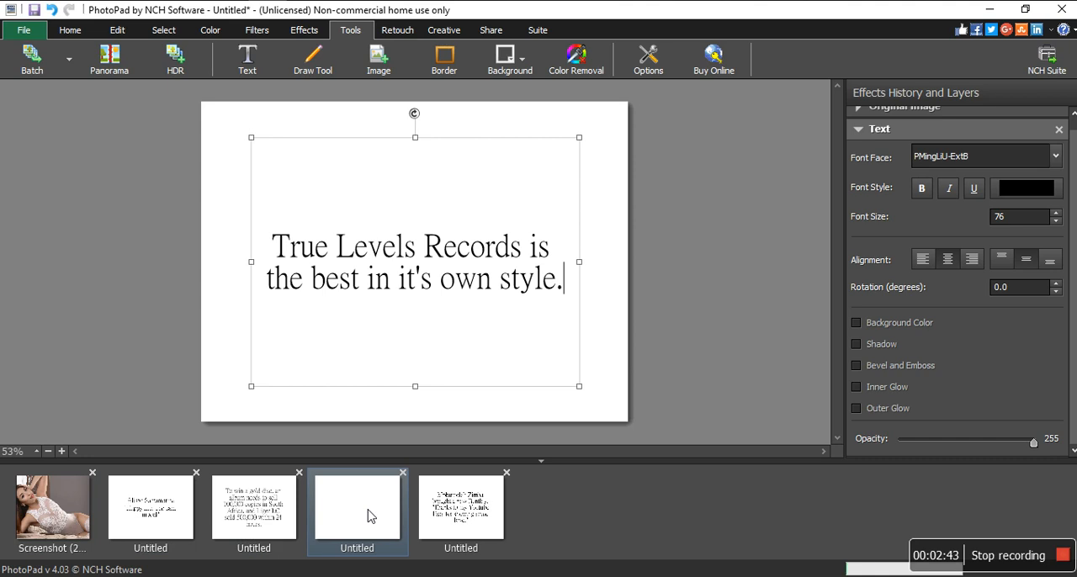
pyautogui.click(476, 513)
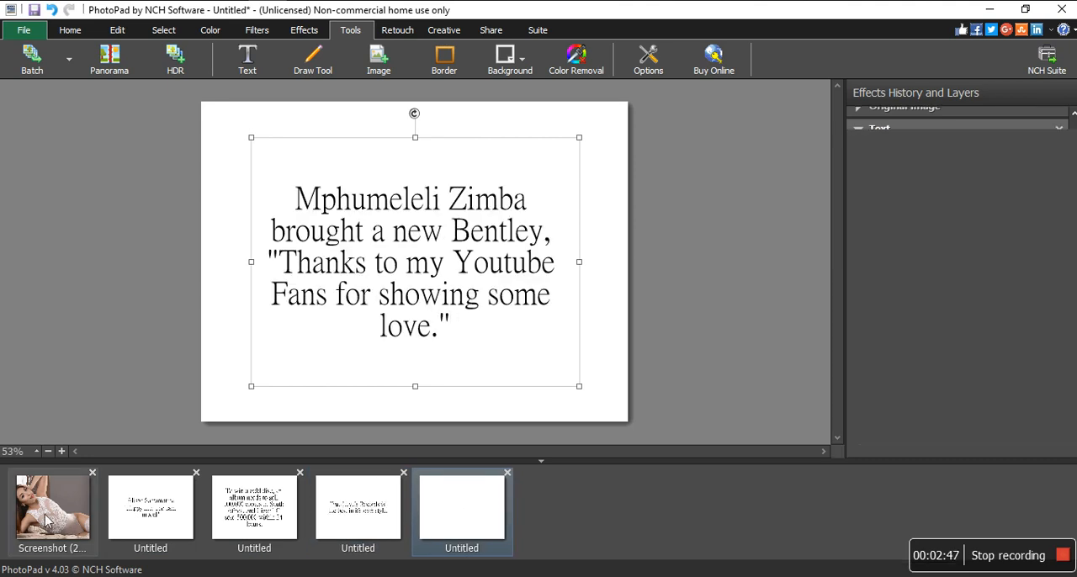
pyautogui.click(48, 522)
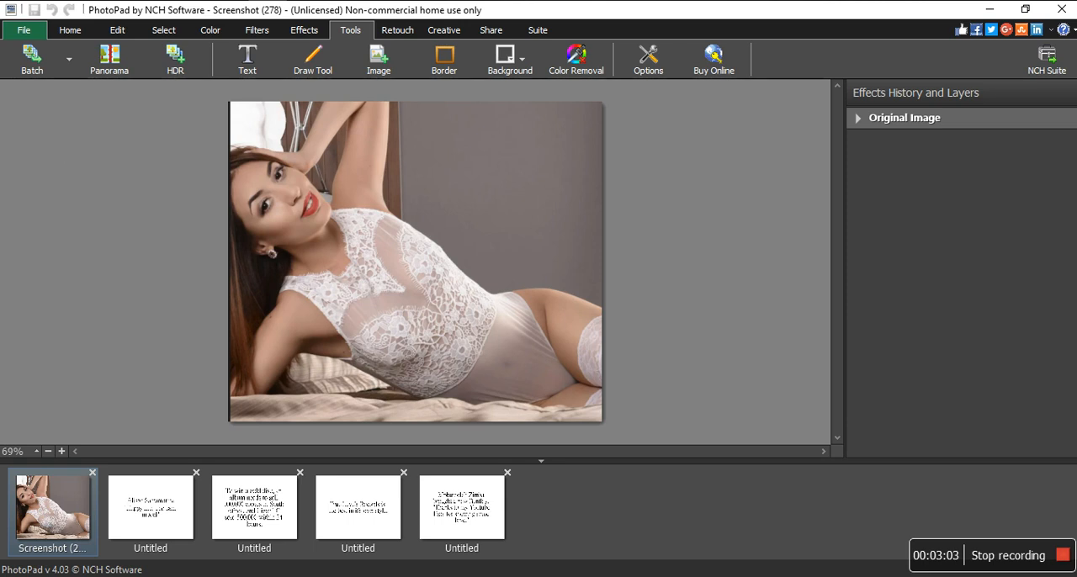
# - Add a text layer reading "THE STARS" to the photo
pyautogui.click(248, 61)
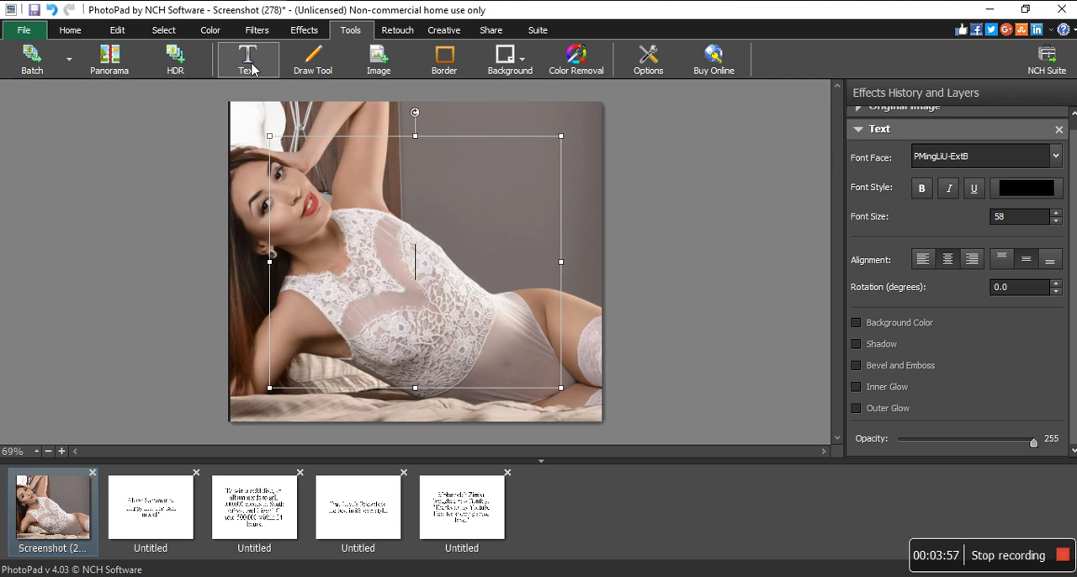
pyautogui.write('THE')
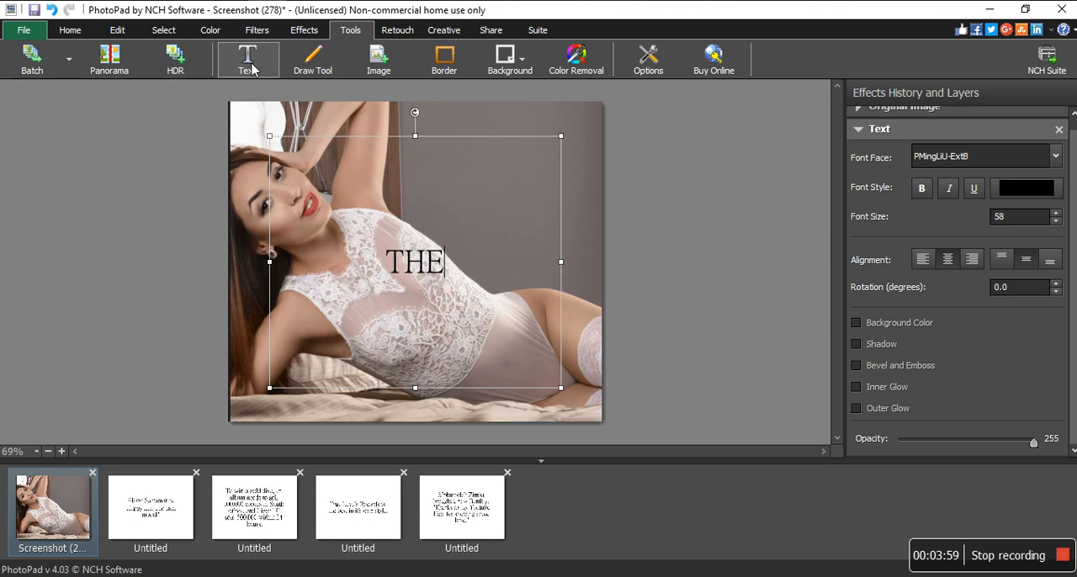
pyautogui.press('BackSpace')
pyautogui.press('BackSpace')
pyautogui.press('BackSpace')
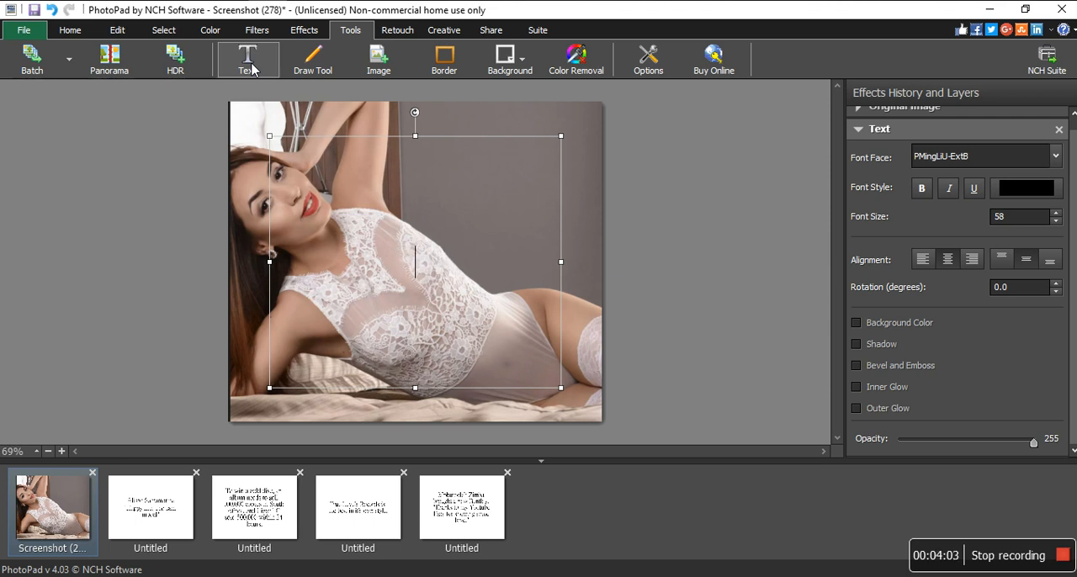
pyautogui.write('THE ')
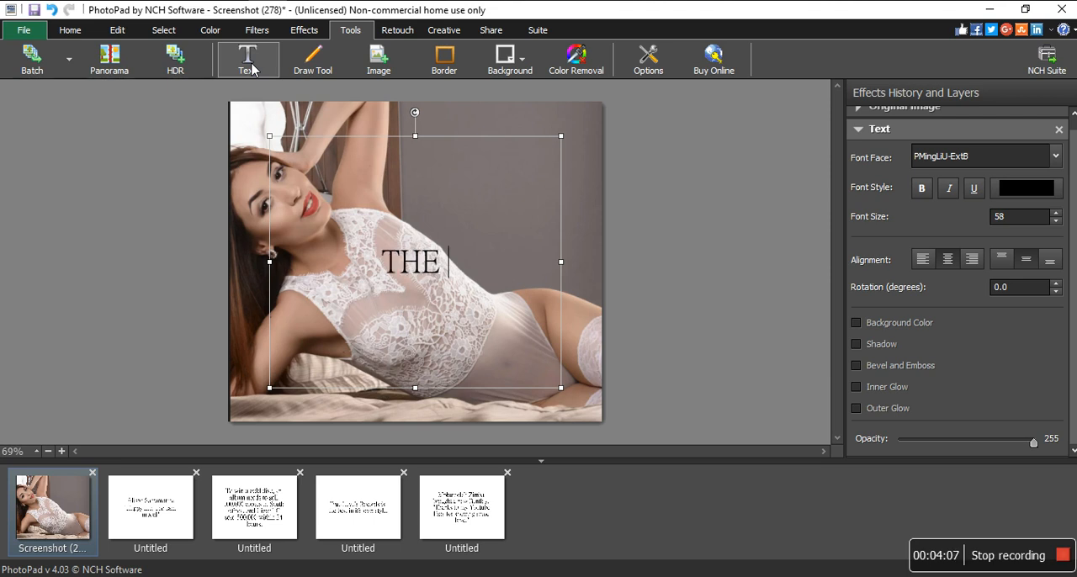
pyautogui.write('STARS')
pyautogui.press('BackSpace')
pyautogui.press('BackSpace')
pyautogui.press('BackSpace')
pyautogui.press('BackSpace')
pyautogui.press('BackSpace')
pyautogui.press('BackSpace')
pyautogui.press('BackSpace')
pyautogui.press('BackSpace')
pyautogui.press('BackSpace')
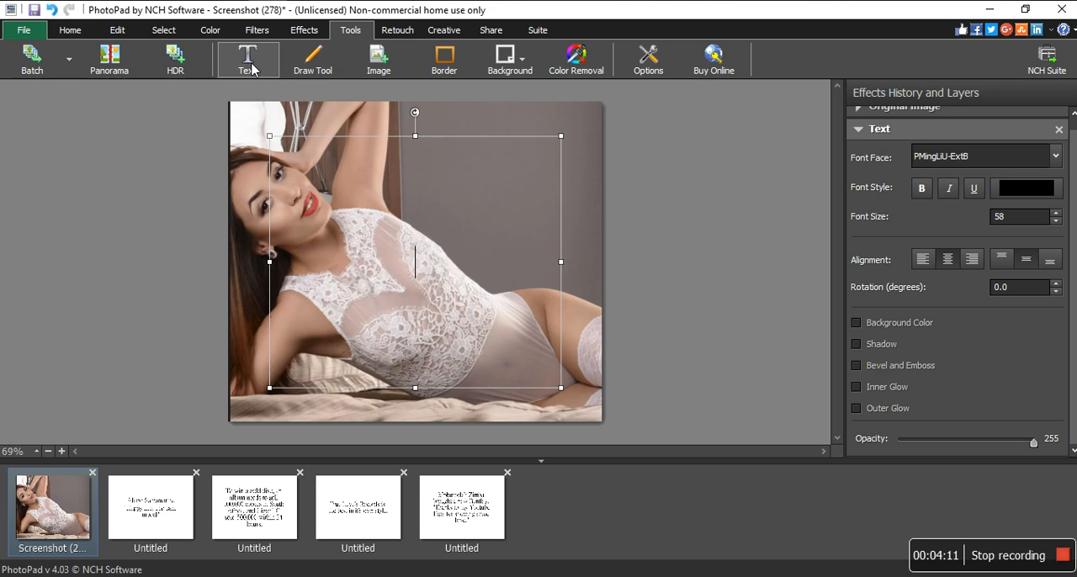
pyautogui.write('THE STARS')
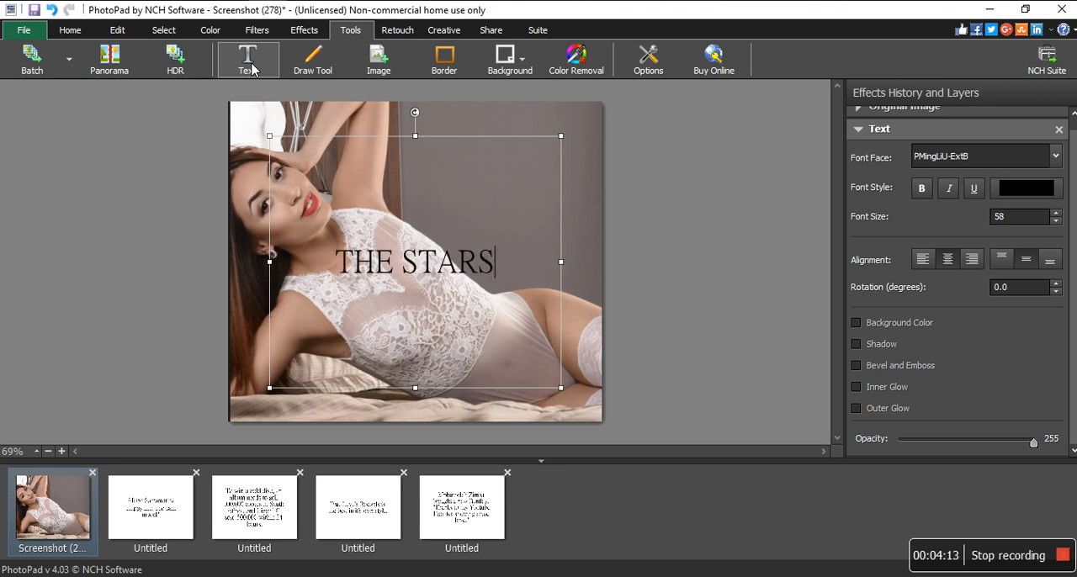
# - Format the whole "THE STARS" text as bold in the Segoe UI Black font
pyautogui.hotkey('ctrl', 'a')
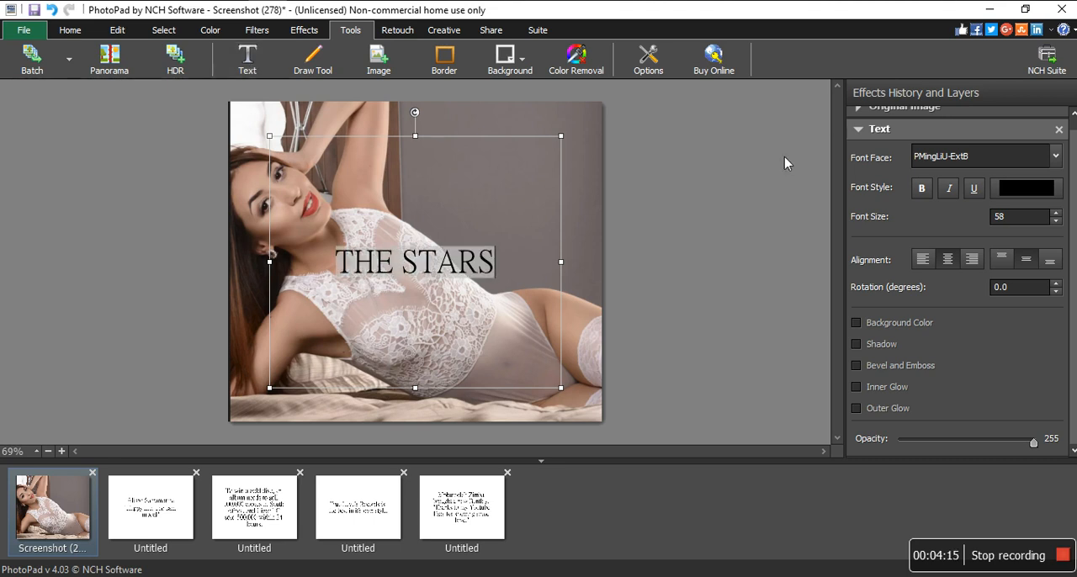
pyautogui.click(924, 191)
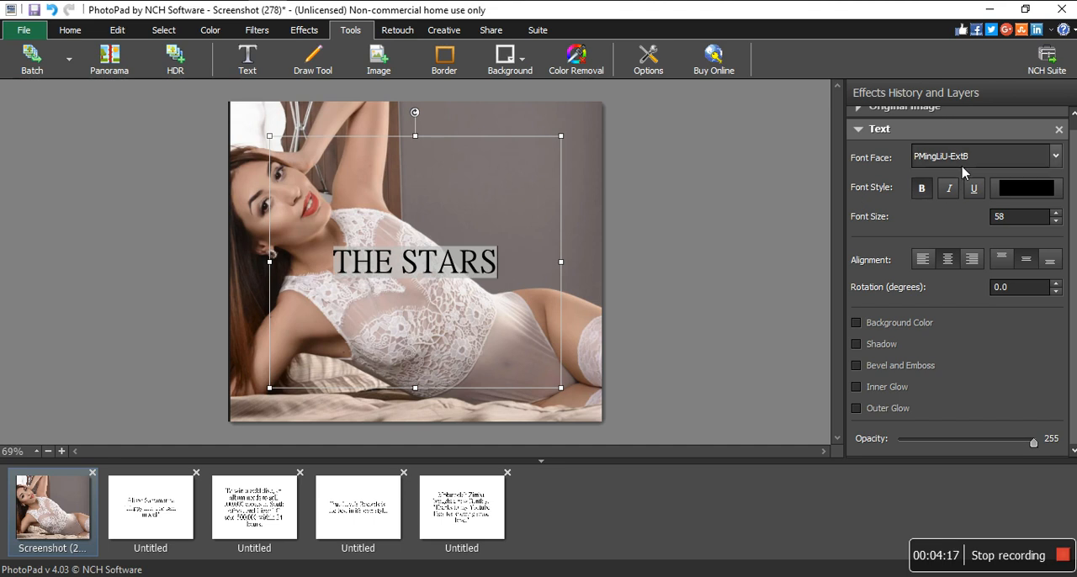
pyautogui.click(964, 164)
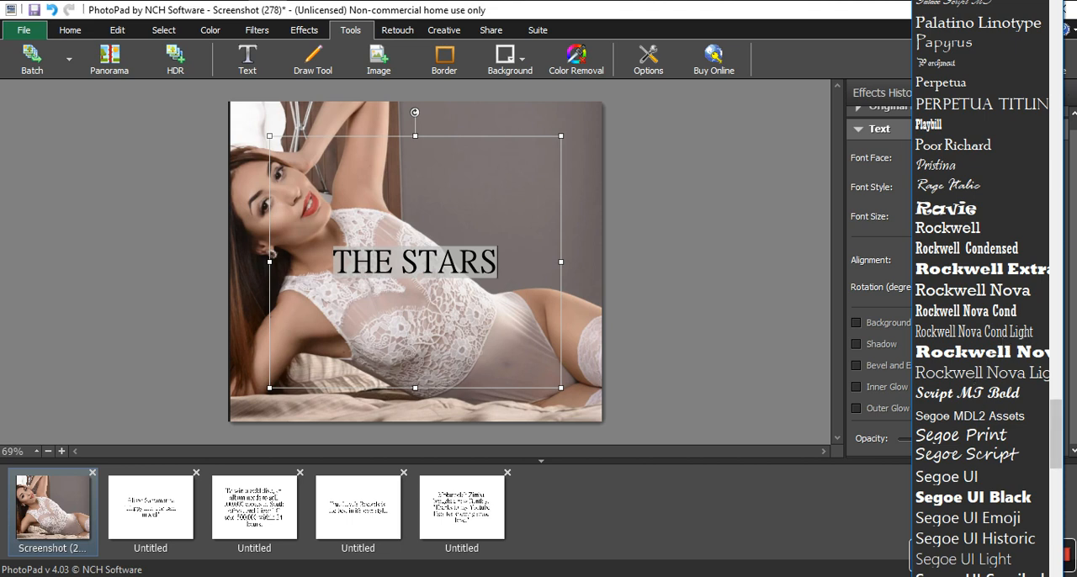
pyautogui.click(999, 500)
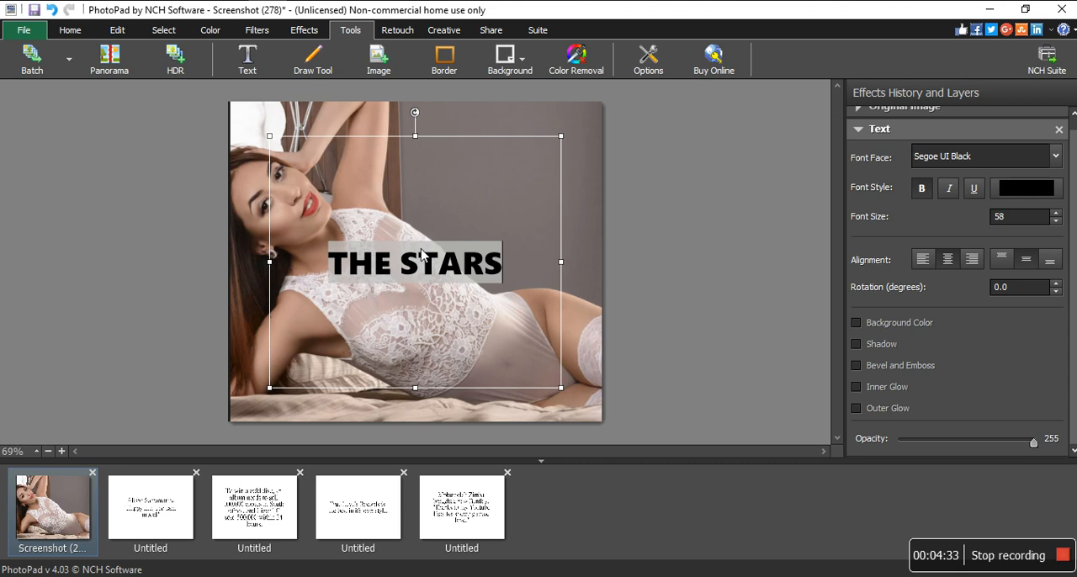
# - Enlarge only the word STARS to font size 100
pyautogui.click(391, 269)
pyautogui.click(391, 269)
pyautogui.moveTo(400, 270); pyautogui.dragTo(505, 271)
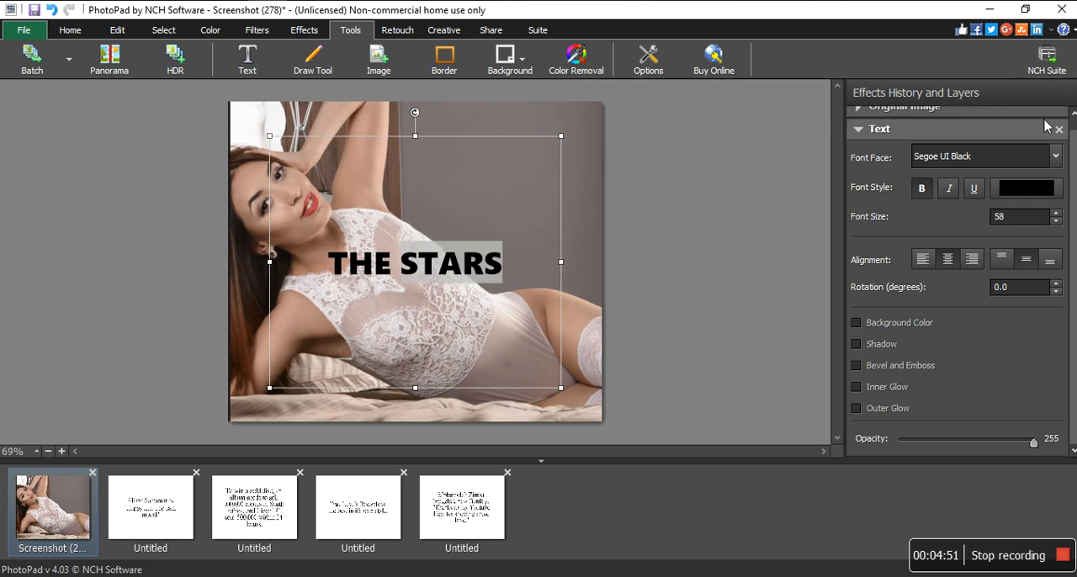
pyautogui.doubleClick(1018, 217)
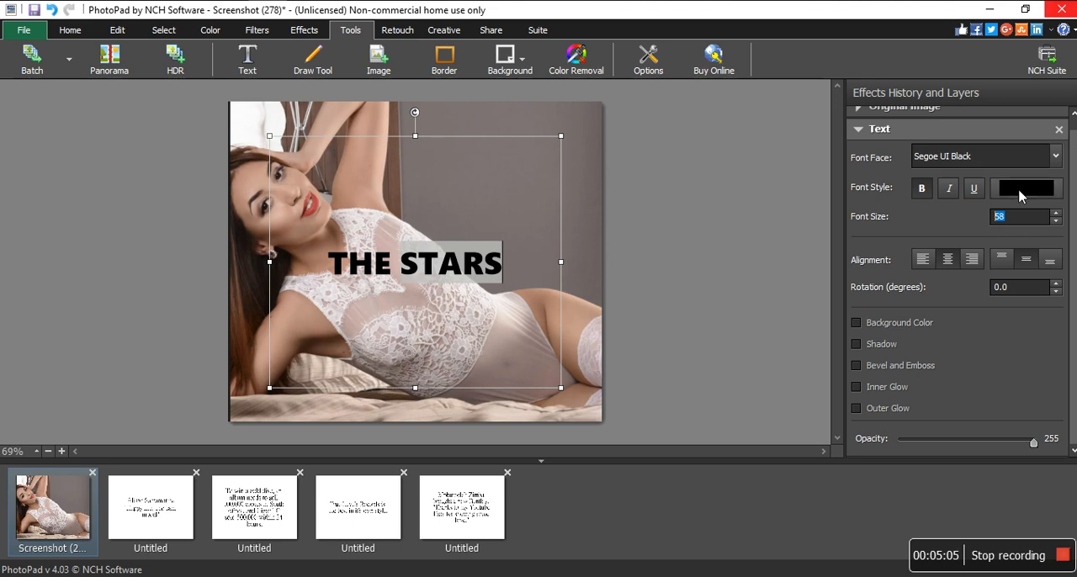
pyautogui.press('BackSpace')
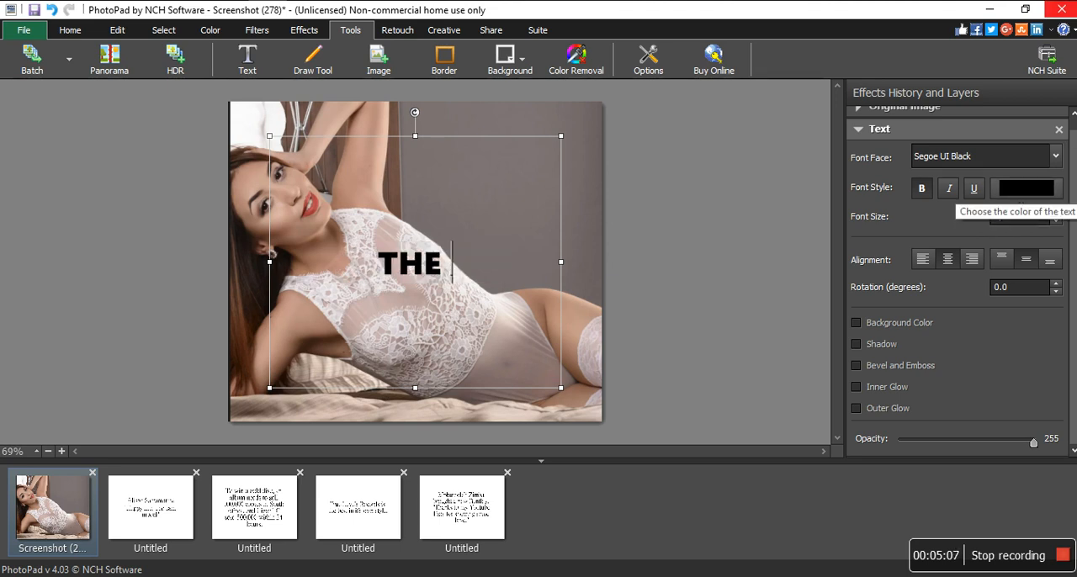
pyautogui.hotkey('ctrl', 'z')
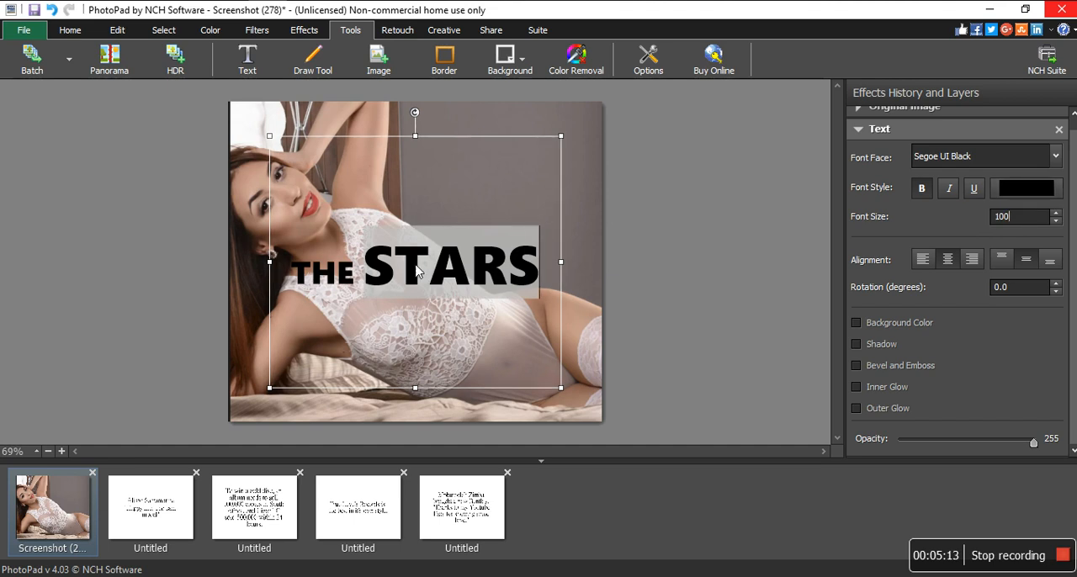
pyautogui.click(363, 271)
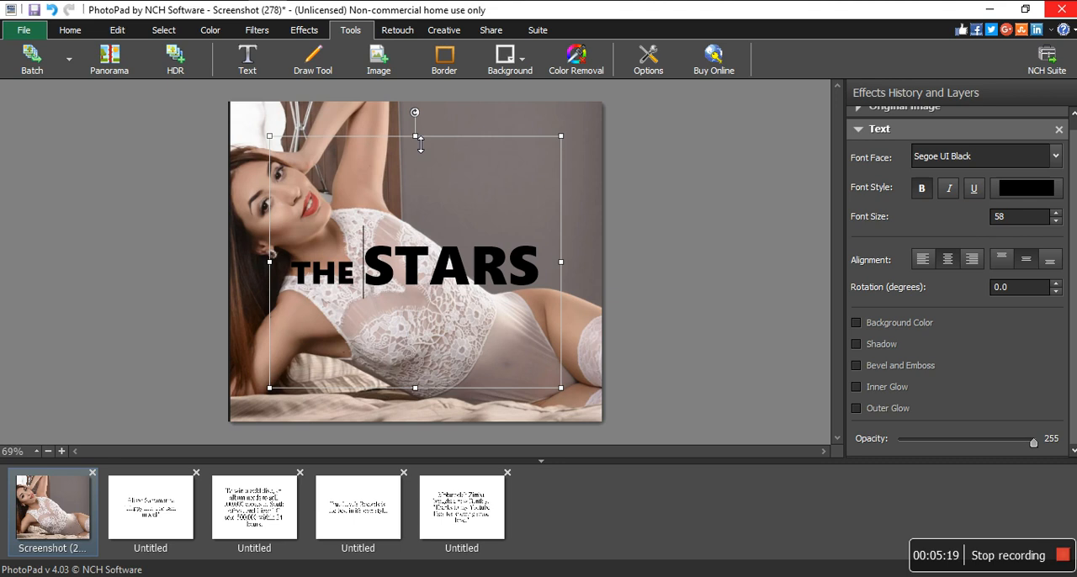
# - Resize the text box into a shallow strip along the photo's top edge, reaching its right edge
pyautogui.moveTo(420, 138); pyautogui.dragTo(423, 108)
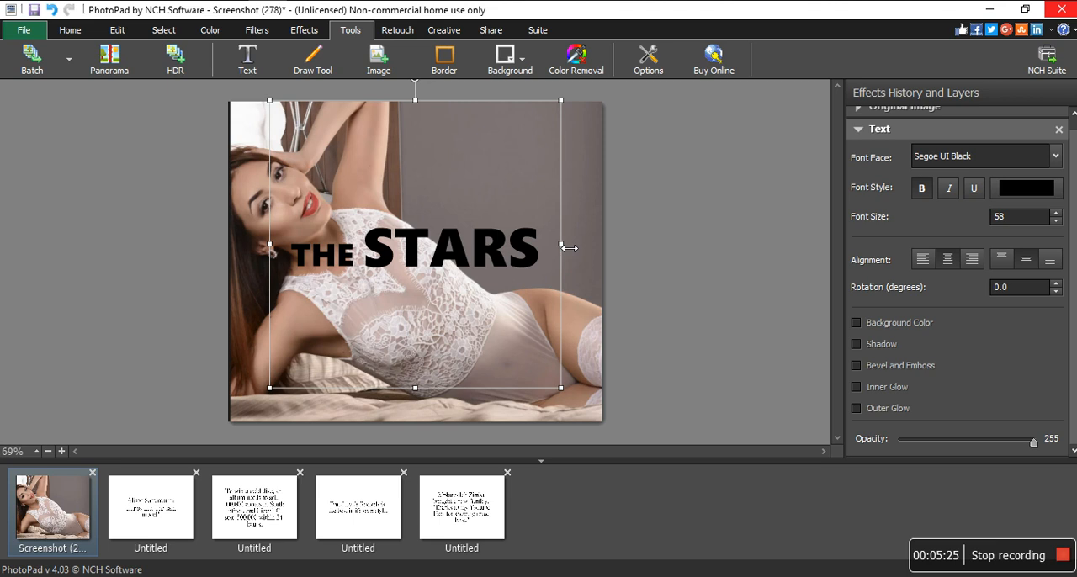
pyautogui.moveTo(569, 248); pyautogui.dragTo(611, 243)
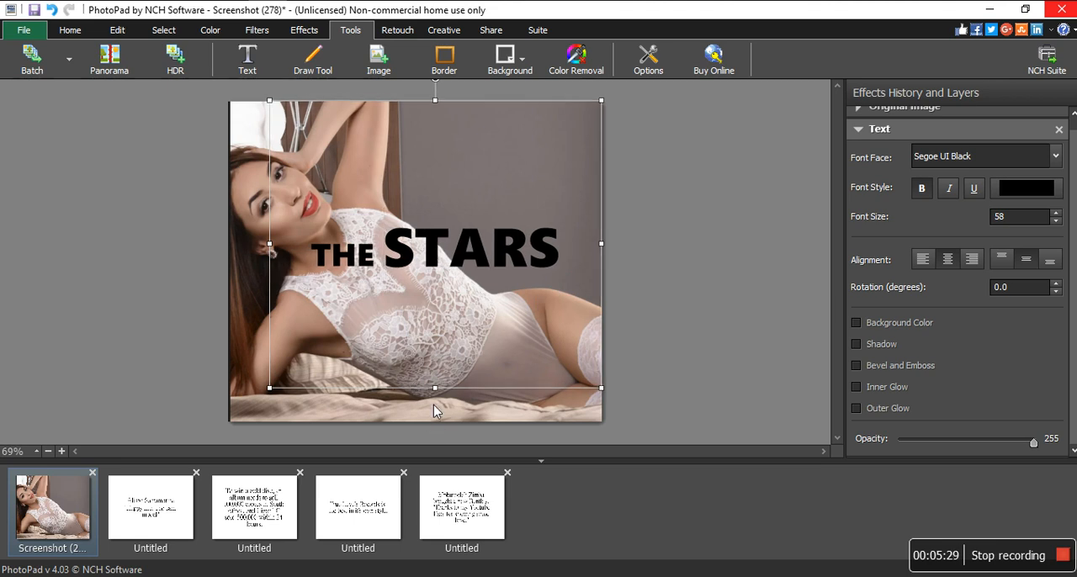
pyautogui.moveTo(437, 390); pyautogui.dragTo(468, 172)
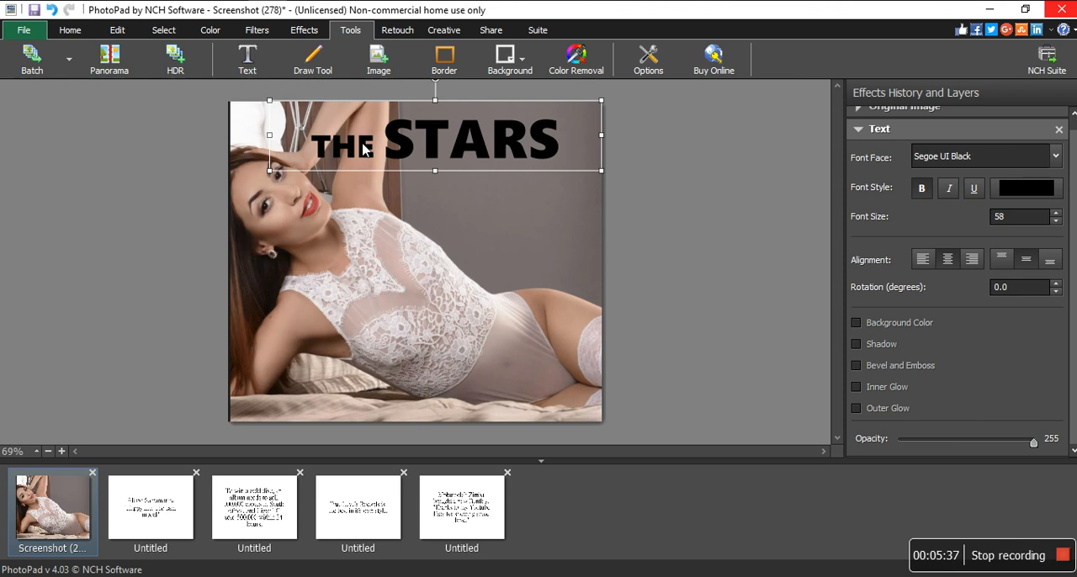
# - Delete the word THE and shrink the text box around STARS in the photo's upper-right corner
pyautogui.moveTo(367, 143); pyautogui.dragTo(262, 139)
pyautogui.press('BackSpace')
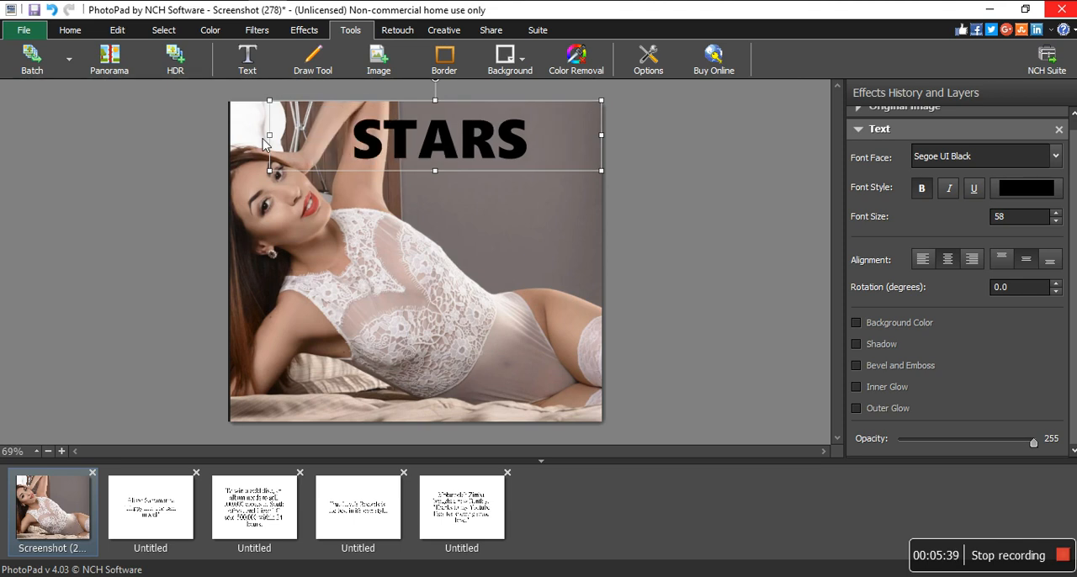
pyautogui.moveTo(269, 135); pyautogui.dragTo(398, 124)
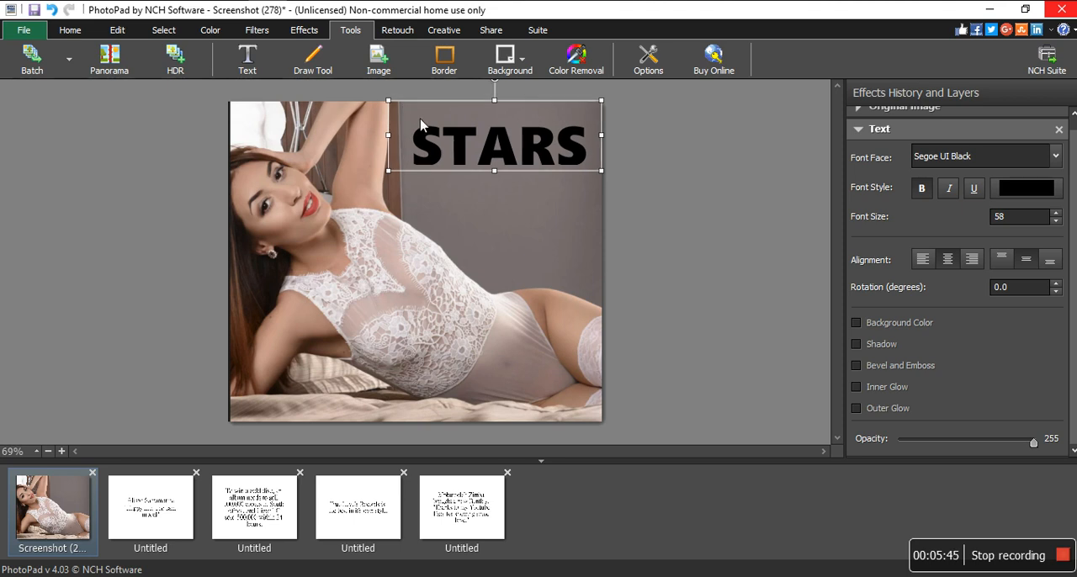
pyautogui.moveTo(498, 178); pyautogui.dragTo(503, 174)
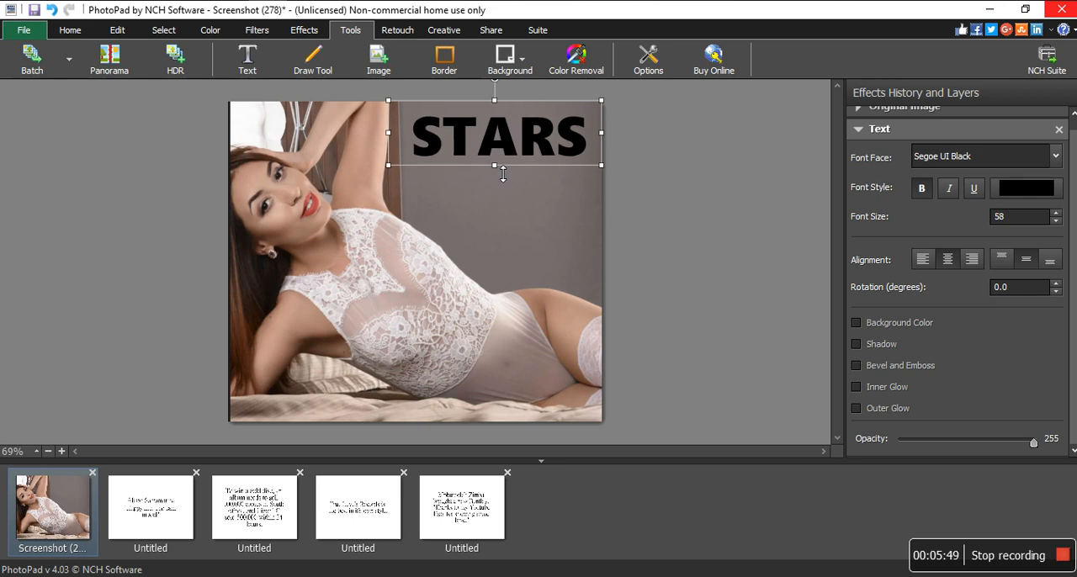
# - Set the color of the STARS text to the grey 807878
pyautogui.doubleClick(591, 143)
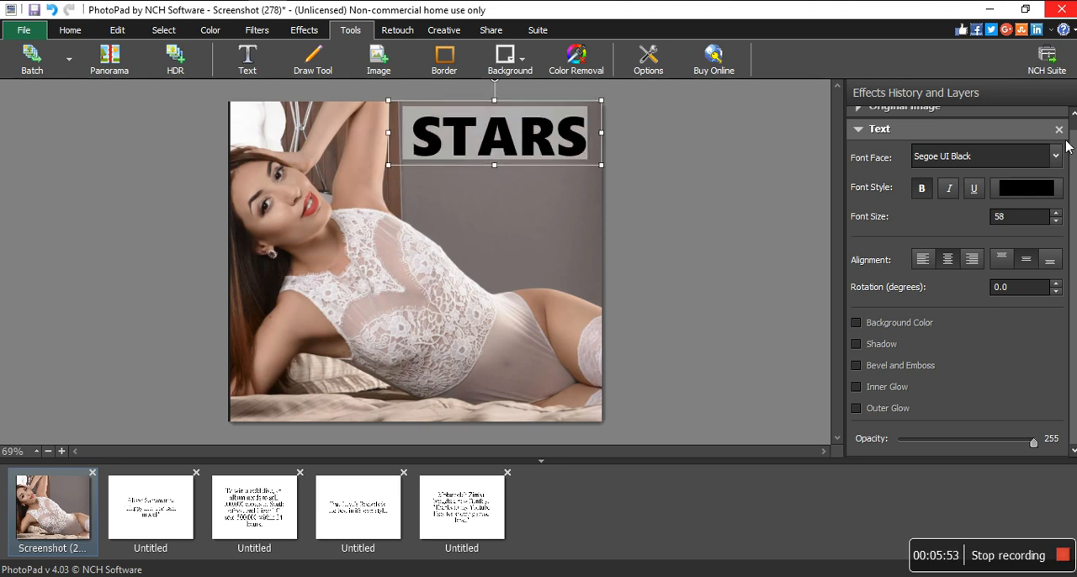
pyautogui.click(1028, 190)
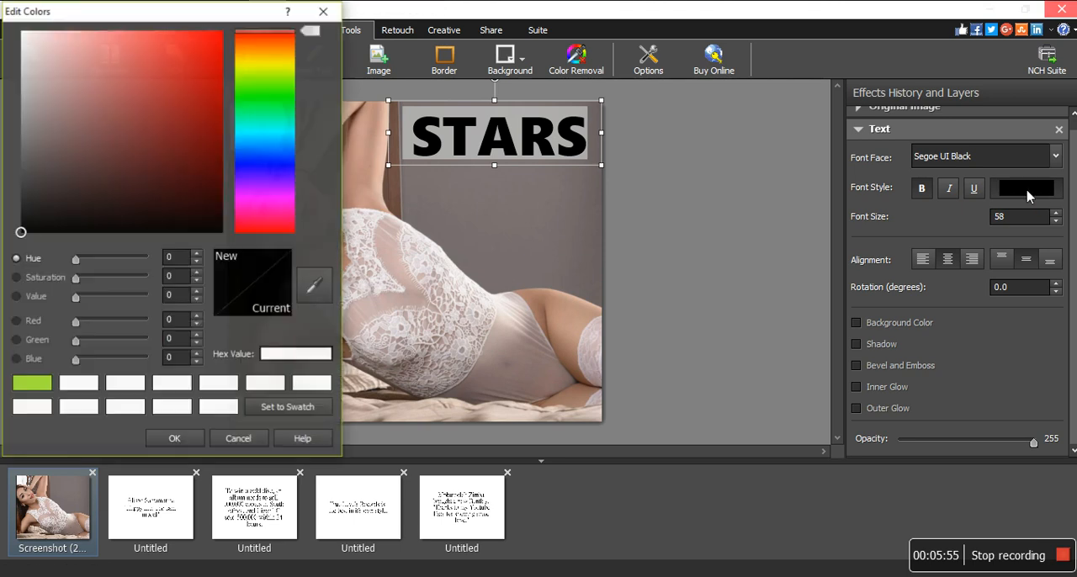
pyautogui.click(65, 129)
pyautogui.moveTo(59, 109)
pyautogui.mouseDown()
pyautogui.moveTo(44, 96)
pyautogui.moveTo(33, 132)
pyautogui.mouseUp()
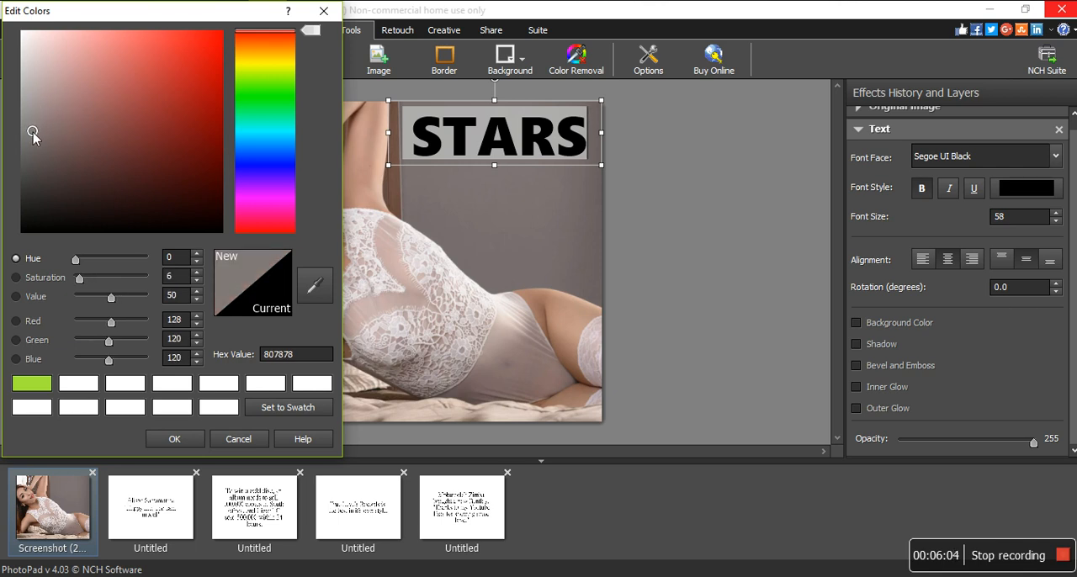
pyautogui.click(175, 439)
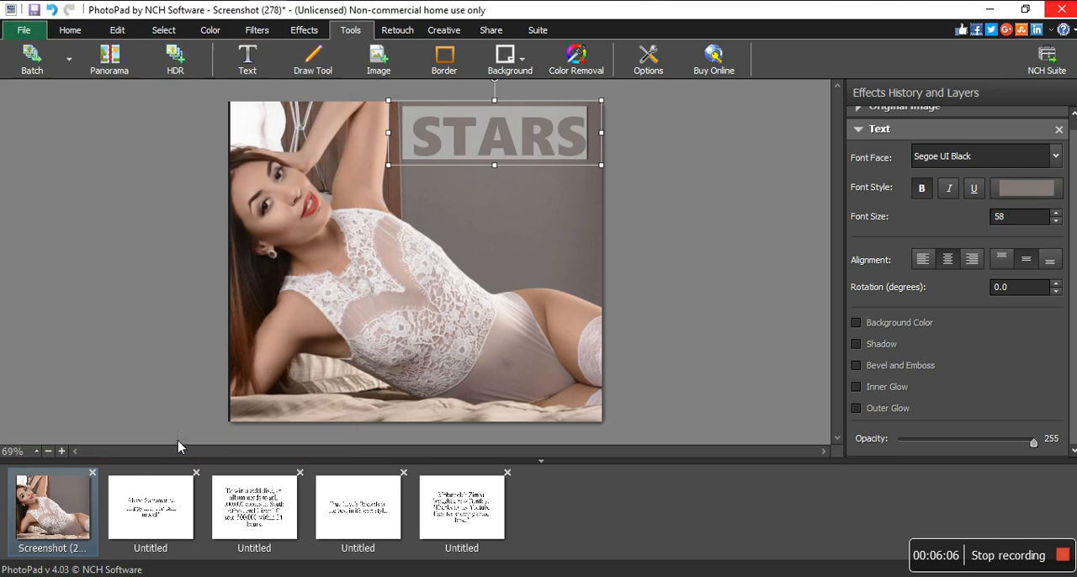
pyautogui.click(510, 184)
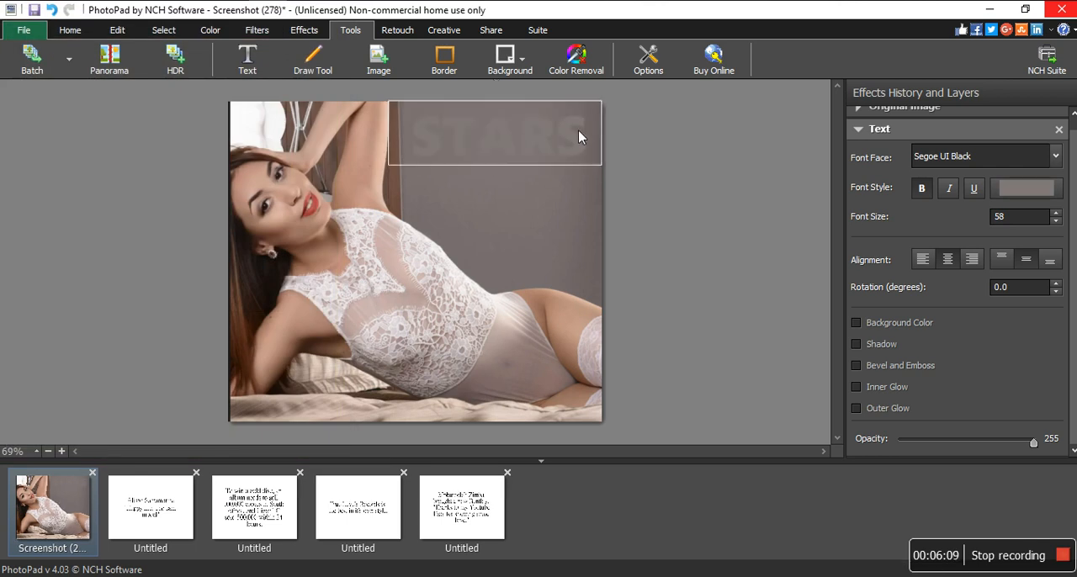
# - Recolor the STARS text to the light grey c4bbbb
pyautogui.click(509, 147)
pyautogui.doubleClick(509, 146)
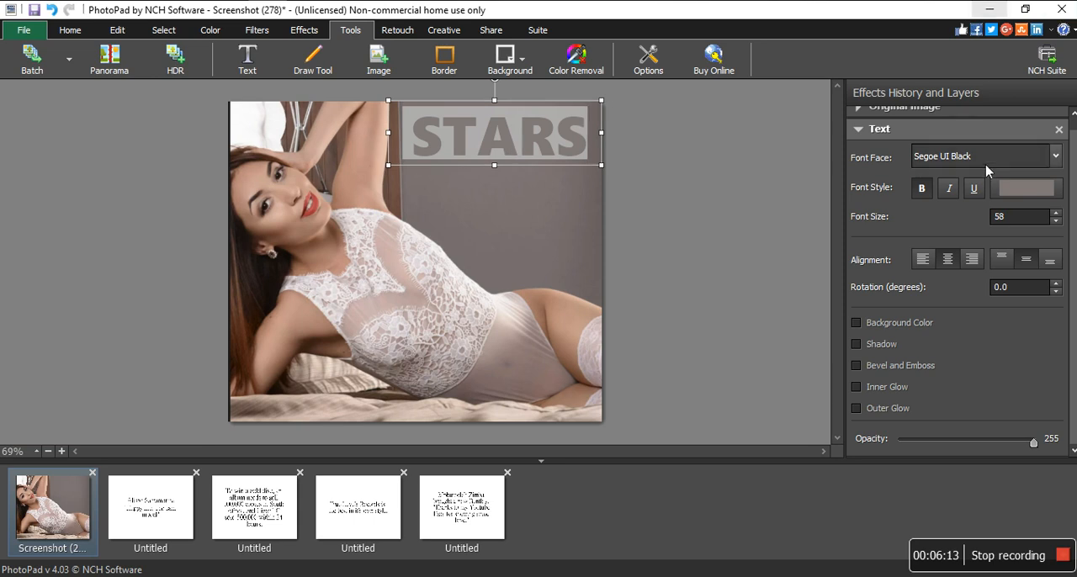
pyautogui.click(1026, 188)
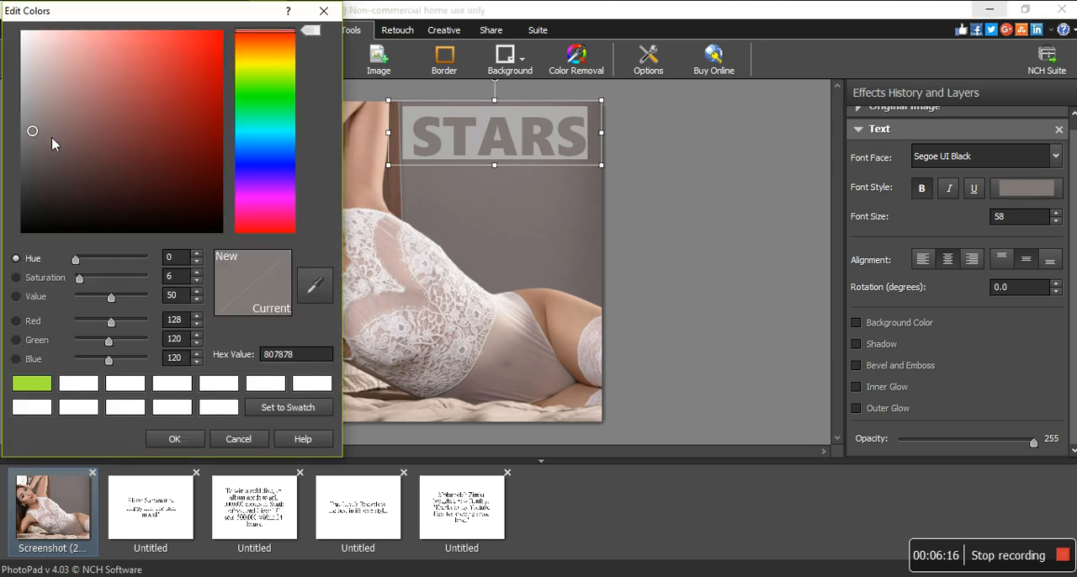
pyautogui.moveTo(33, 131); pyautogui.dragTo(31, 77)
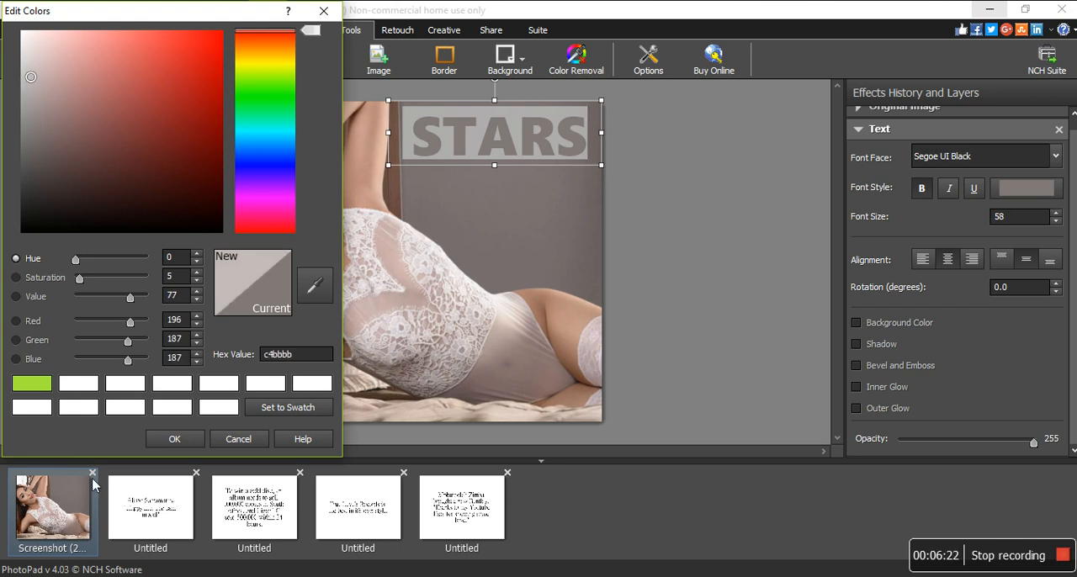
pyautogui.click(188, 439)
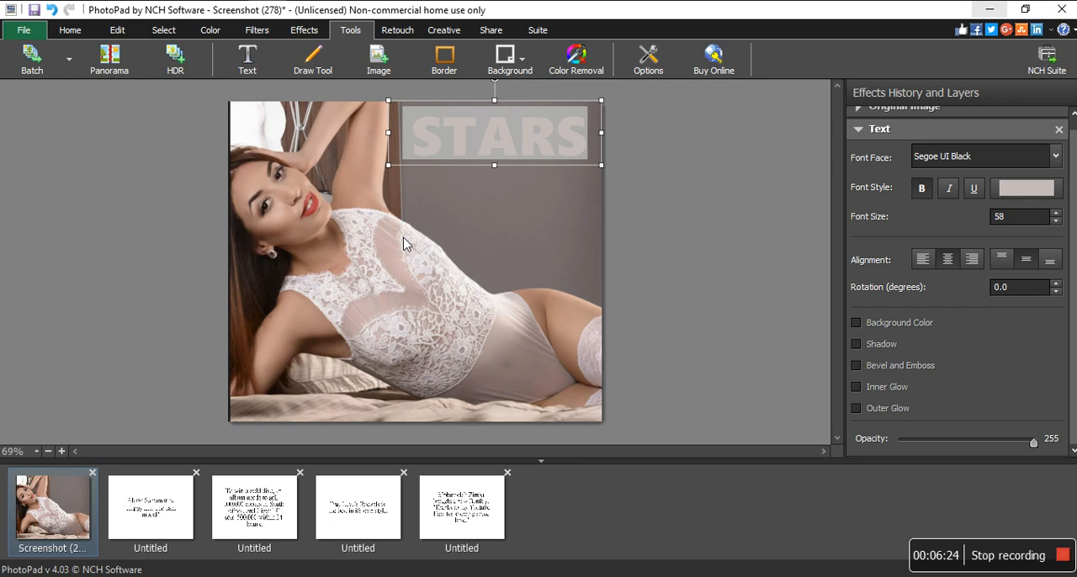
# - Copy the full name and "Happy life, The cam model" headline from the first text image into a new text box on the photo
pyautogui.click(464, 217)
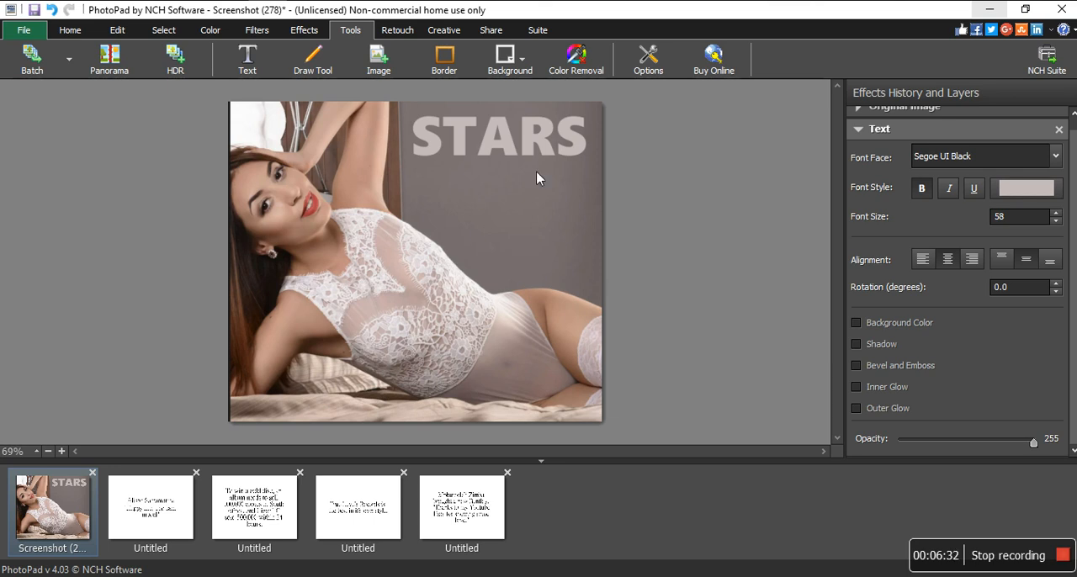
pyautogui.click(164, 503)
pyautogui.click(443, 232)
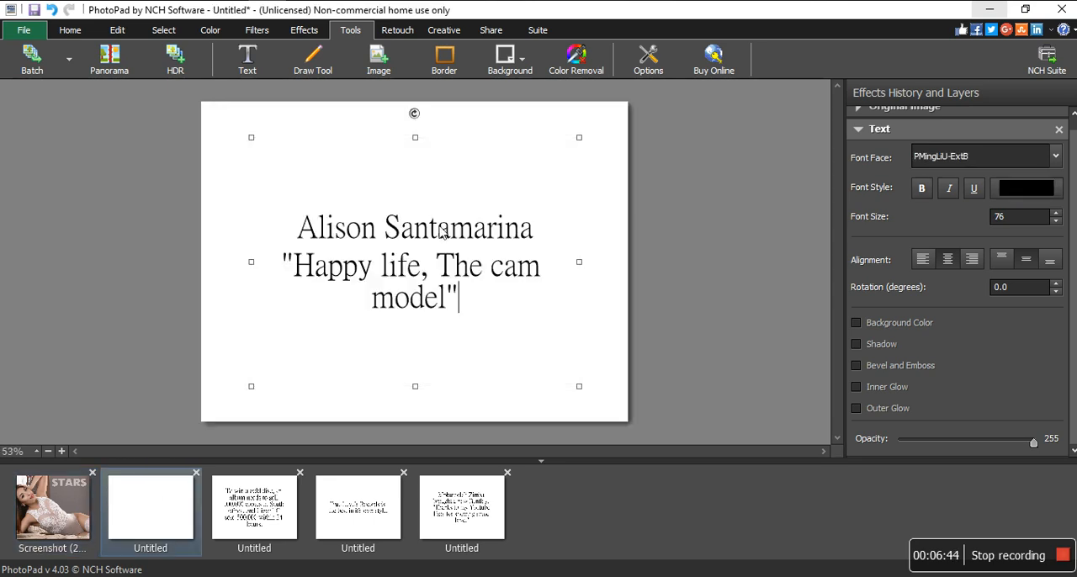
pyautogui.hotkey('ctrl', 'a')
pyautogui.hotkey('ctrl', 'c')
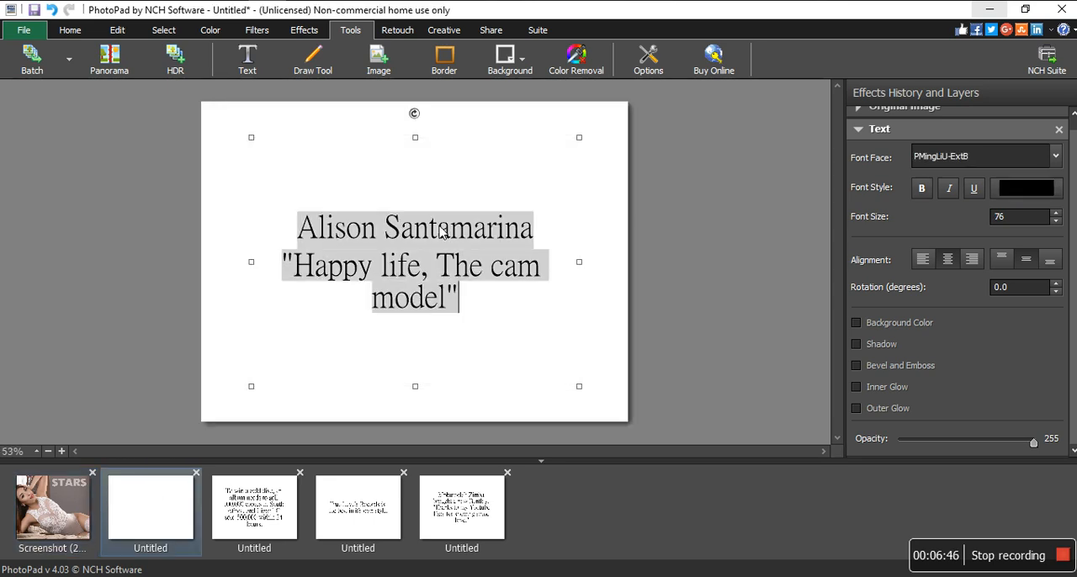
pyautogui.click(33, 520)
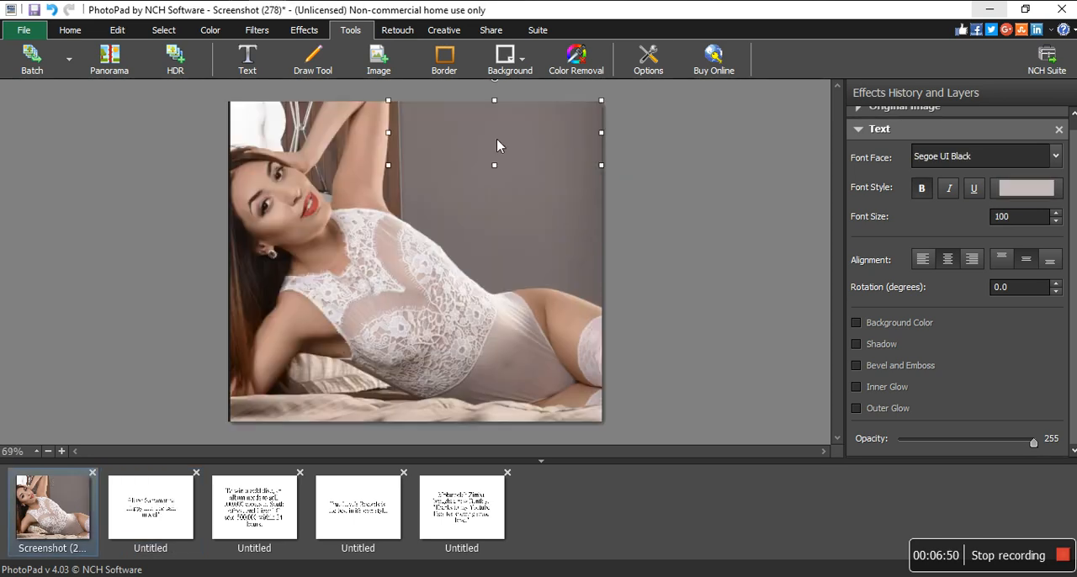
pyautogui.write('STARS')
pyautogui.click(491, 242)
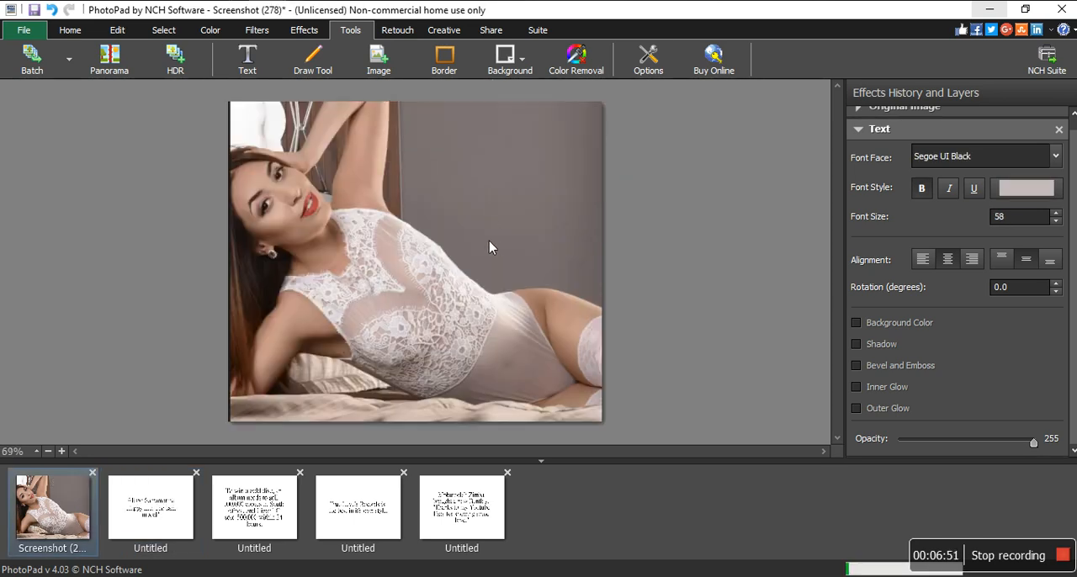
pyautogui.click(247, 63)
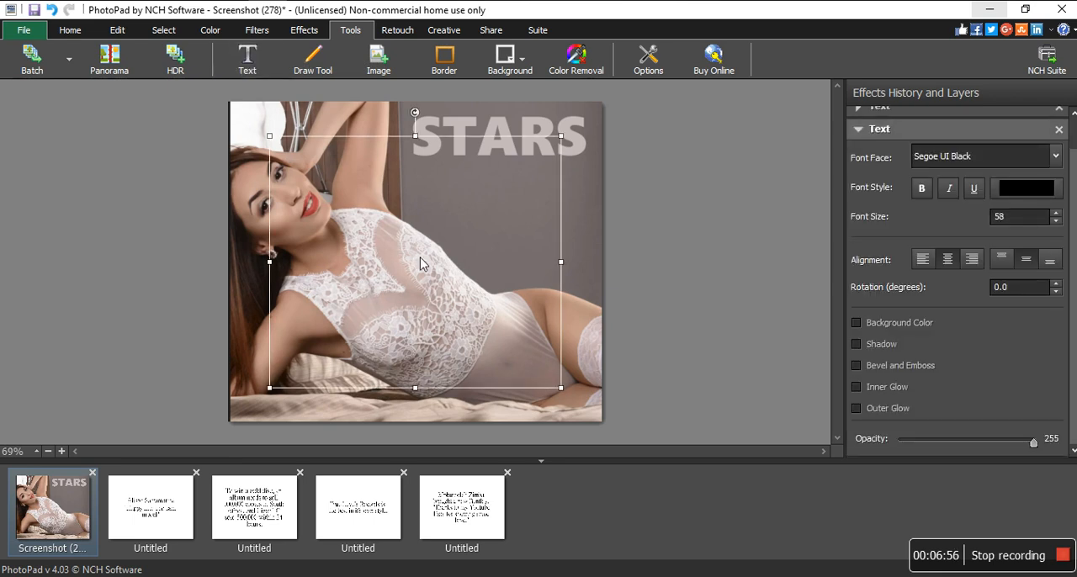
pyautogui.hotkey('ctrl', 'v')
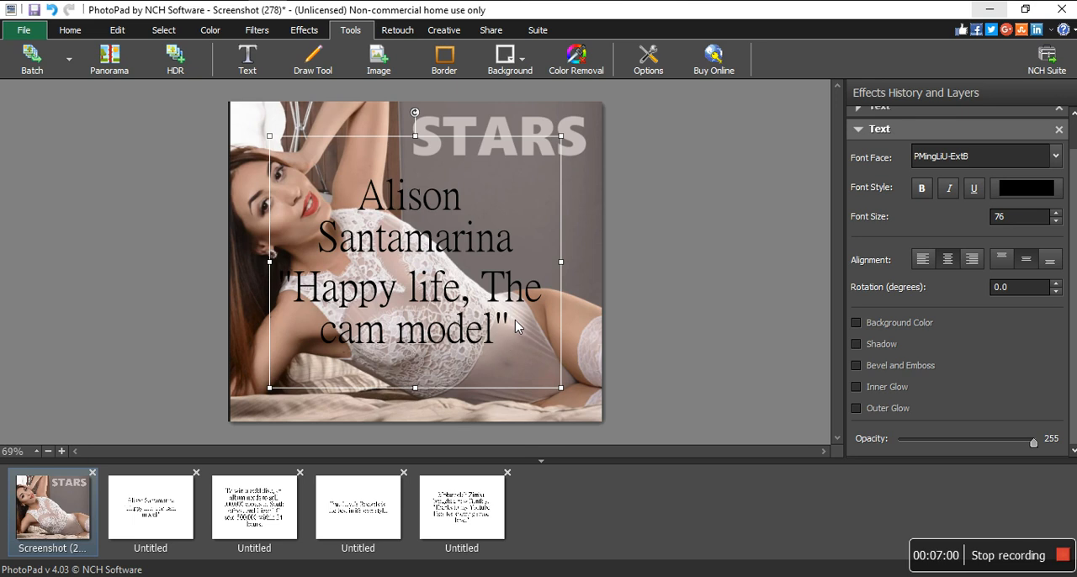
# - Set the font size of the whole pasted headline to 40
pyautogui.hotkey('ctrl', 'a')
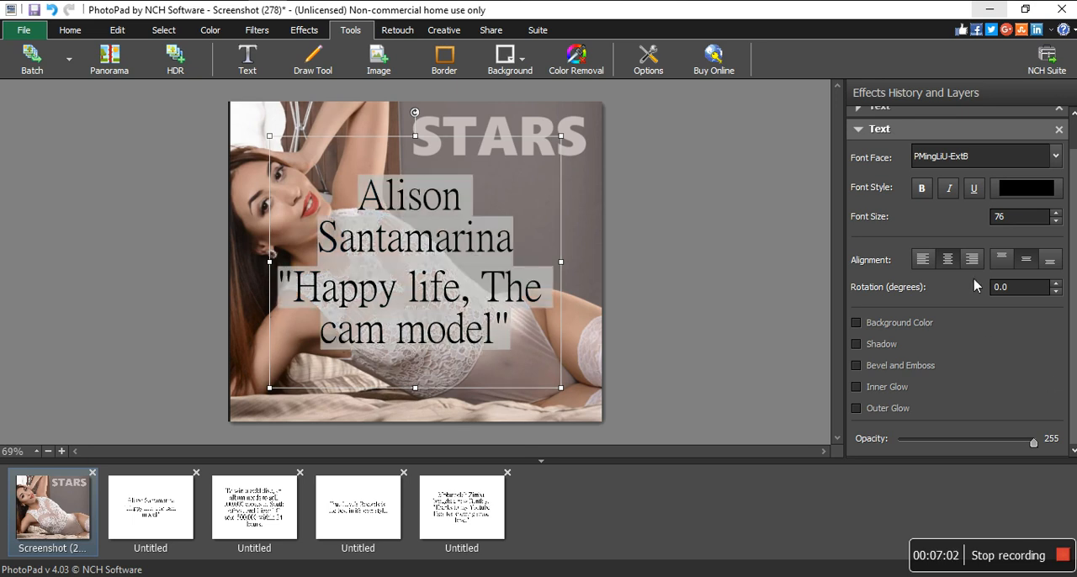
pyautogui.moveTo(978, 223); pyautogui.dragTo(958, 217)
pyautogui.write('30')
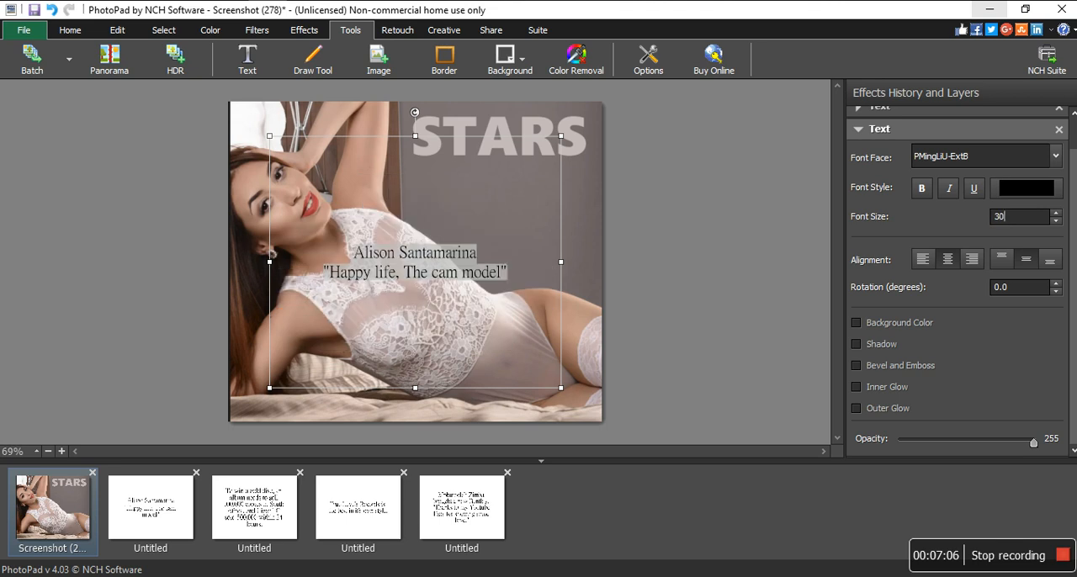
pyautogui.press('BackSpace')
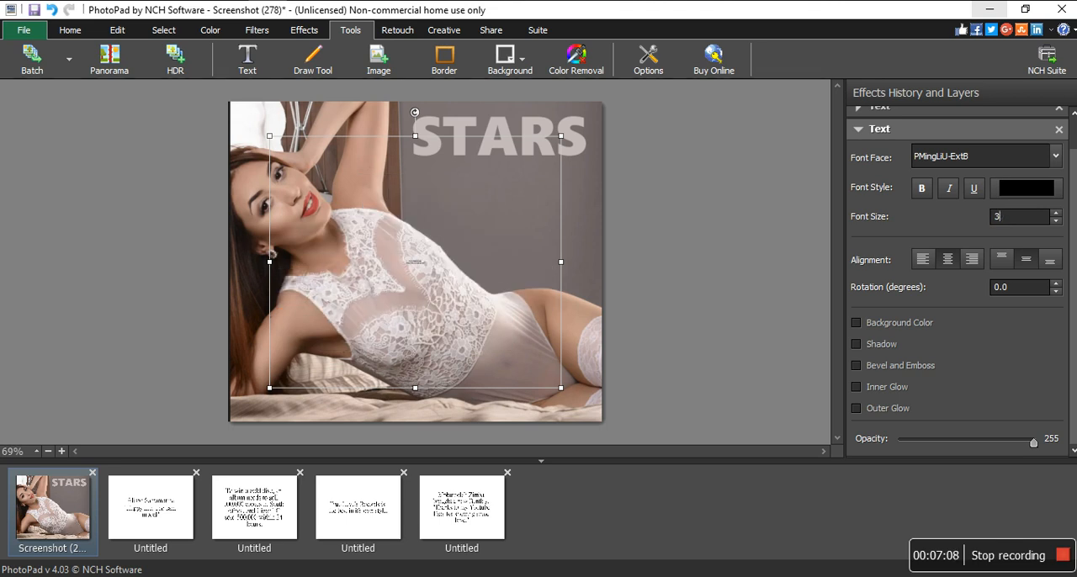
pyautogui.press('BackSpace')
pyautogui.write('40')
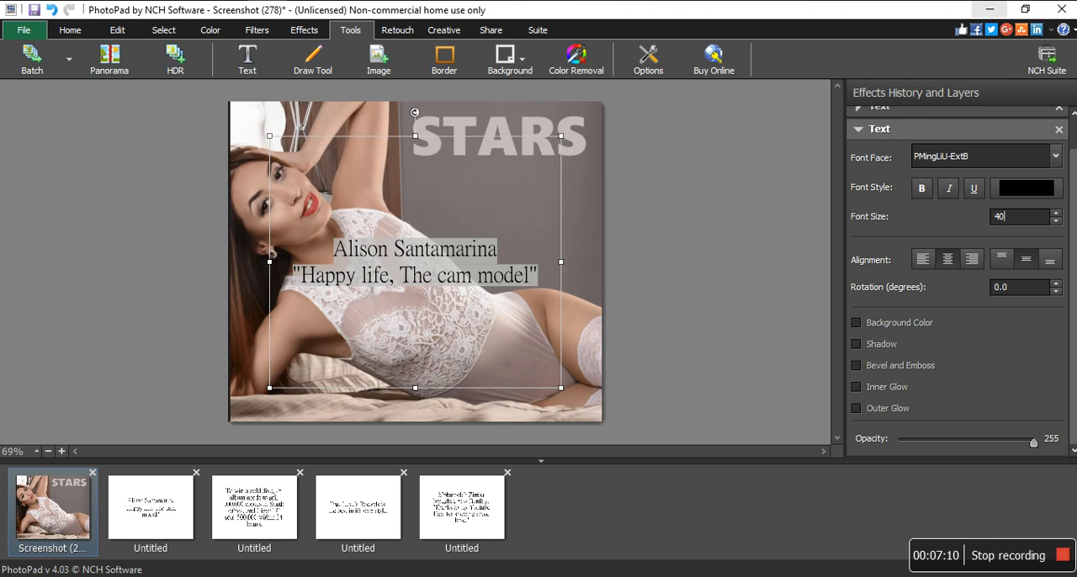
# - Shrink the headline's text box to a shallow two-line strip and place it just beneath the STARS title
pyautogui.click(546, 262)
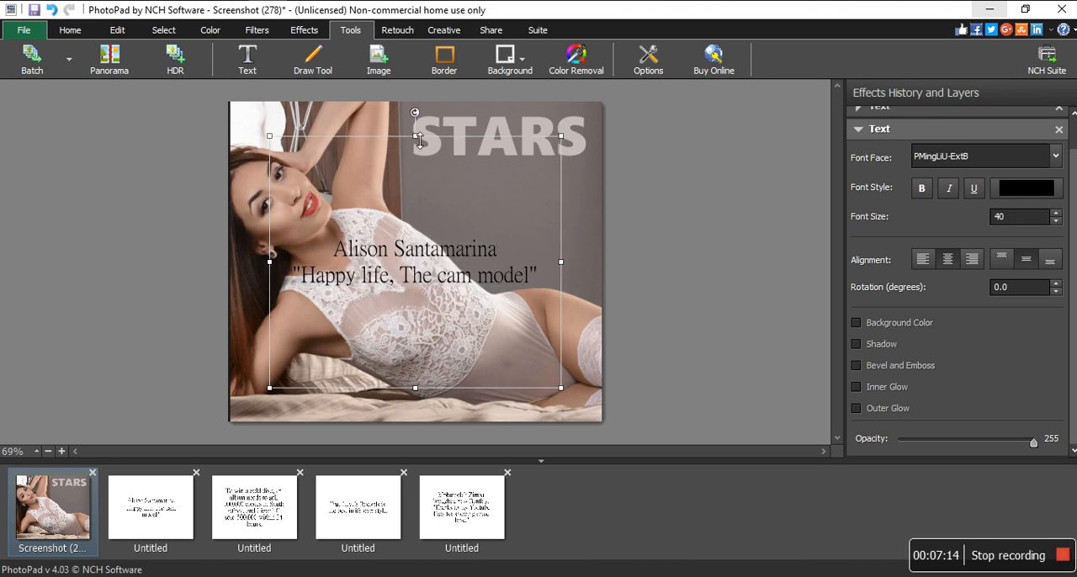
pyautogui.moveTo(418, 146); pyautogui.dragTo(520, 164)
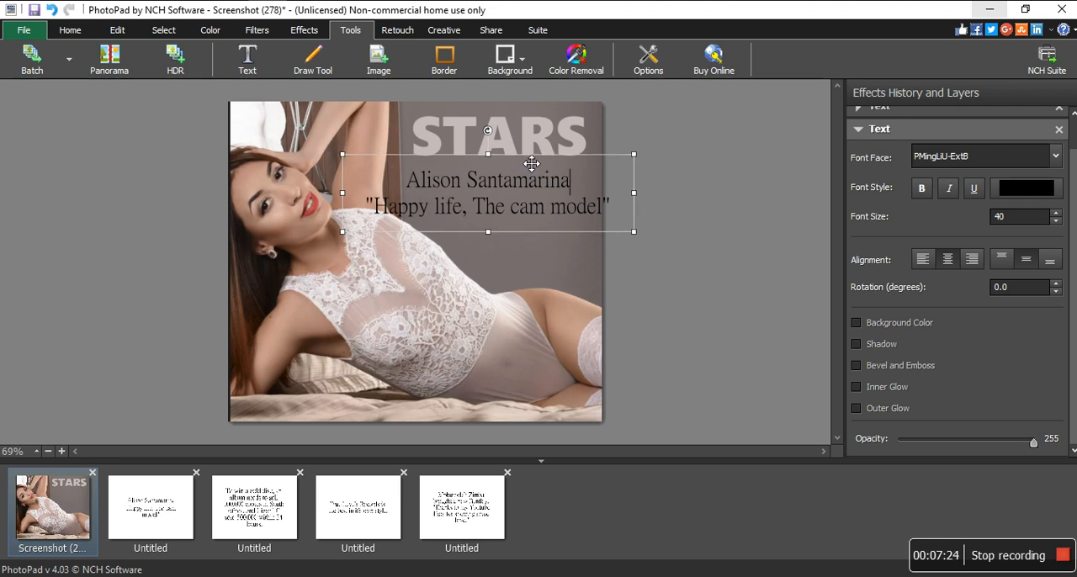
pyautogui.moveTo(530, 165); pyautogui.dragTo(524, 160)
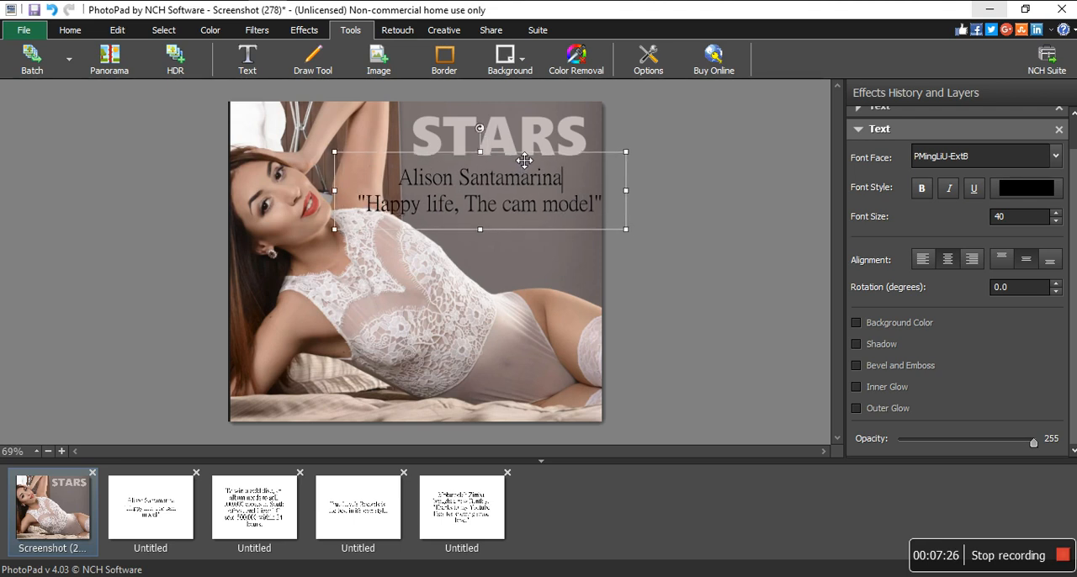
# - Reduce the headline's font size to 30 and move its text box to the lower-left part of the photo
pyautogui.hotkey('ctrl', 'a')
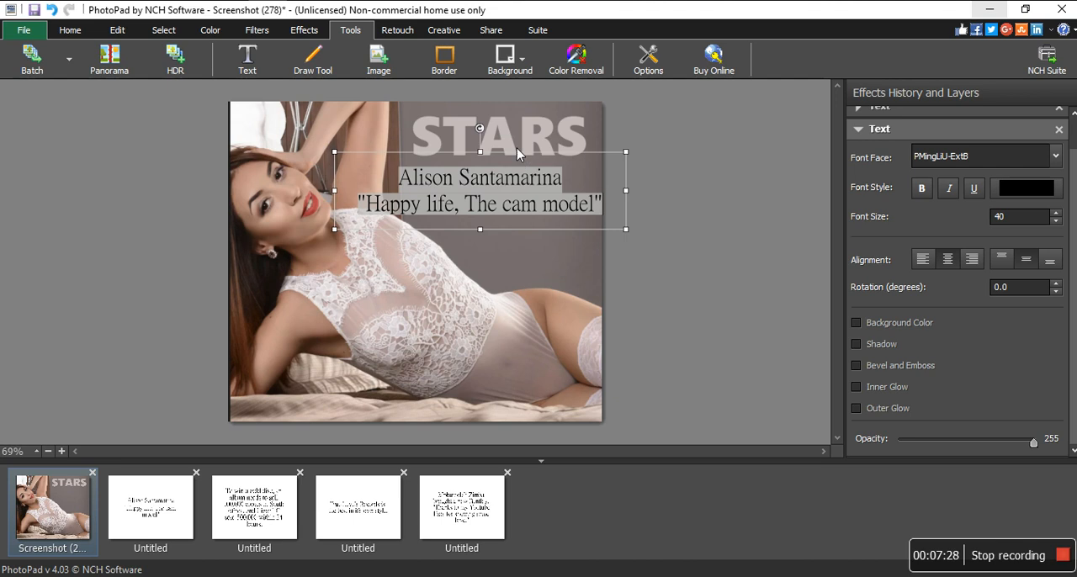
pyautogui.moveTo(1014, 222); pyautogui.dragTo(963, 219)
pyautogui.write('30')
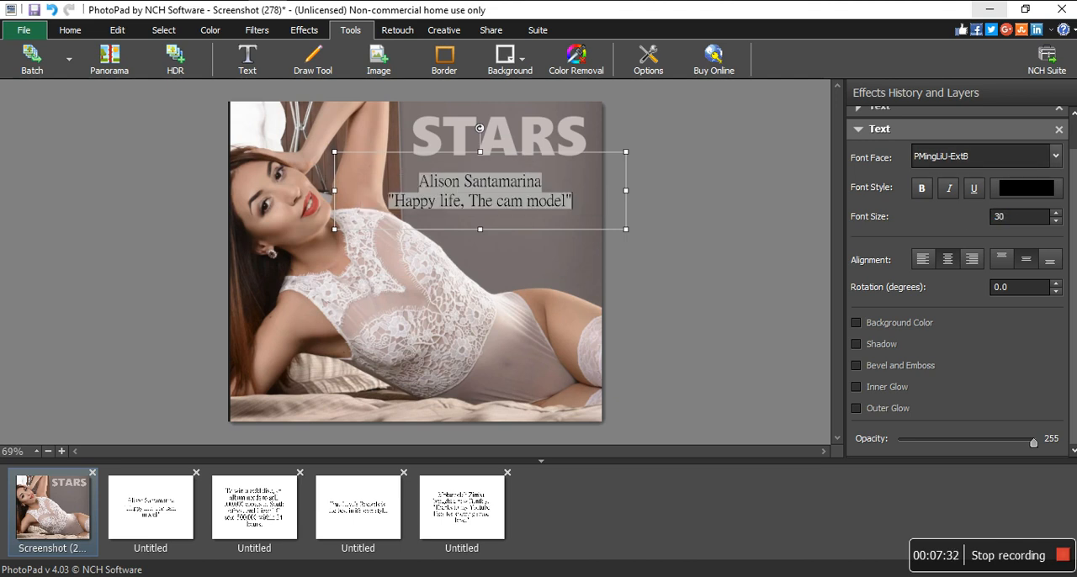
pyautogui.click(555, 179)
pyautogui.moveTo(572, 202); pyautogui.dragTo(361, 180)
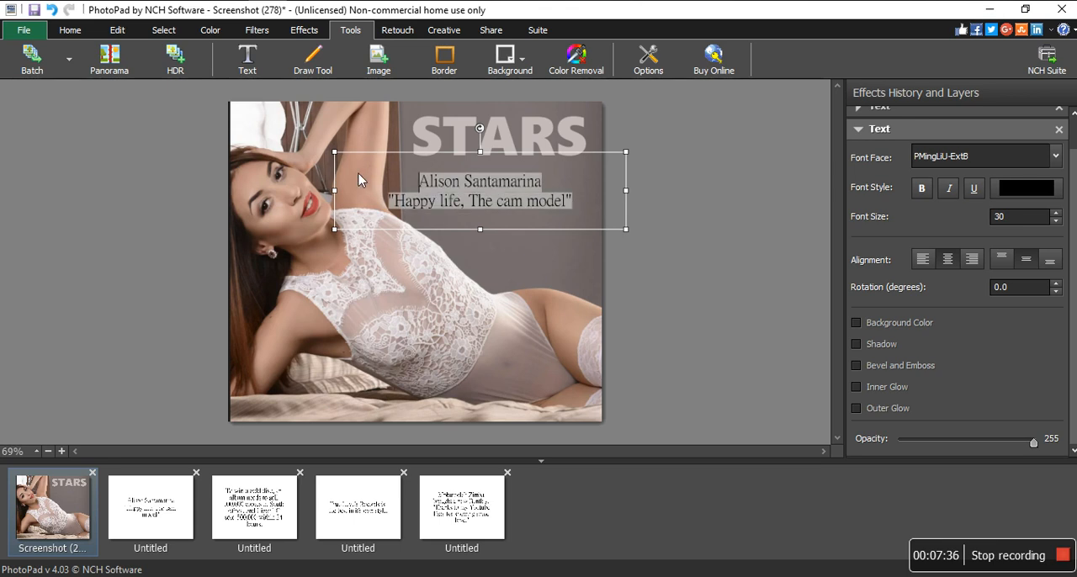
pyautogui.moveTo(532, 172); pyautogui.dragTo(380, 291)
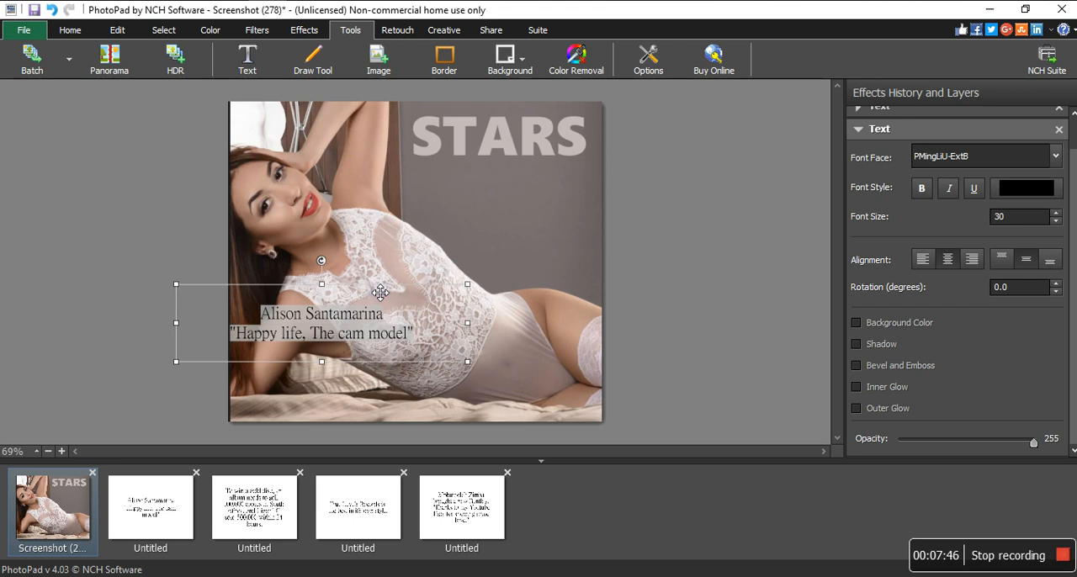
# - Recolor the headline to the light pink f2aeae and make it bold
pyautogui.click(1012, 193)
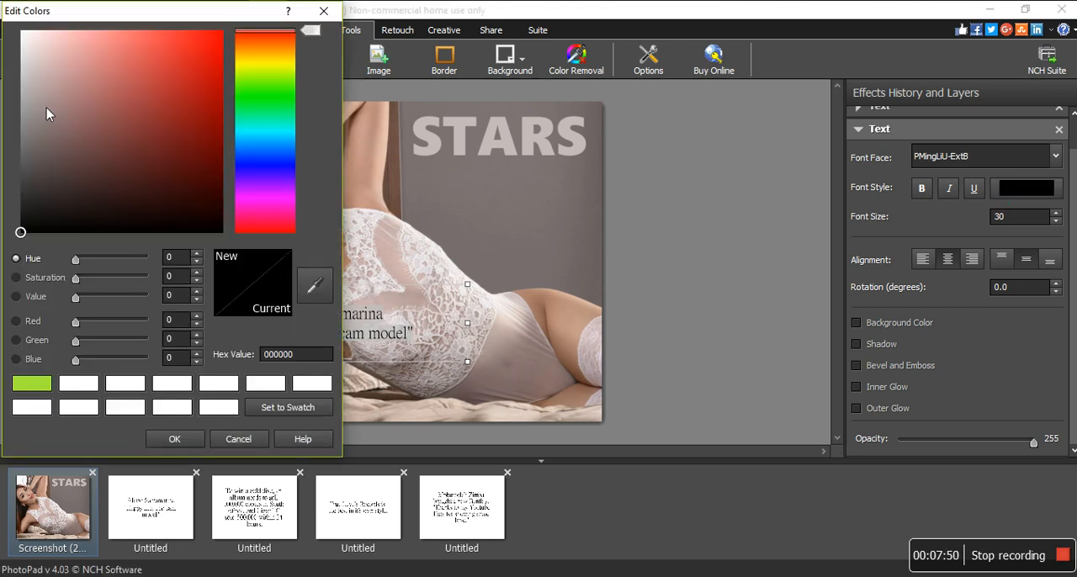
pyautogui.click(47, 101)
pyautogui.moveTo(75, 101); pyautogui.dragTo(76, 40)
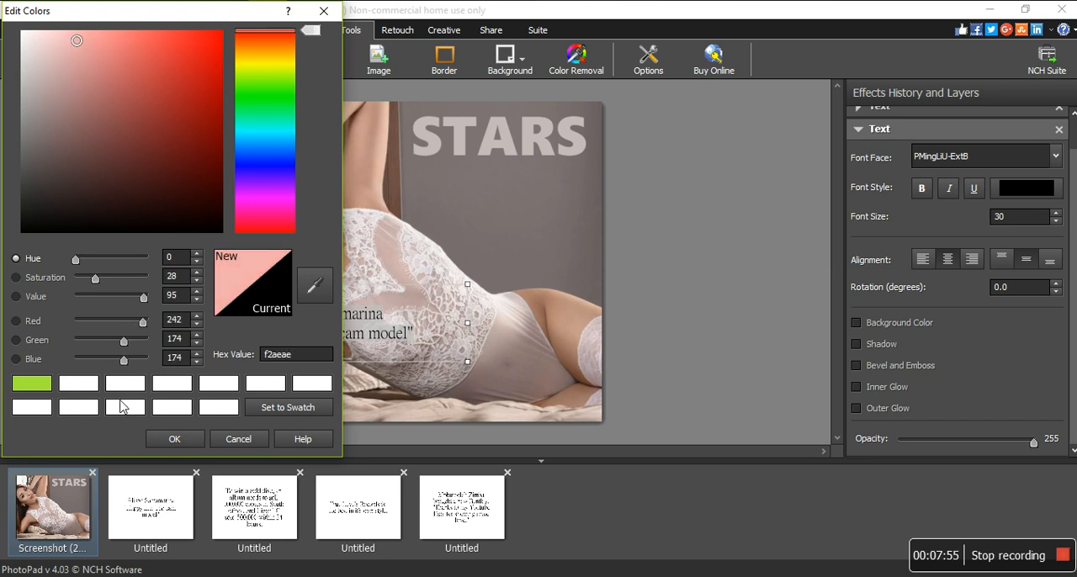
pyautogui.click(172, 438)
pyautogui.click(922, 191)
pyautogui.click(526, 353)
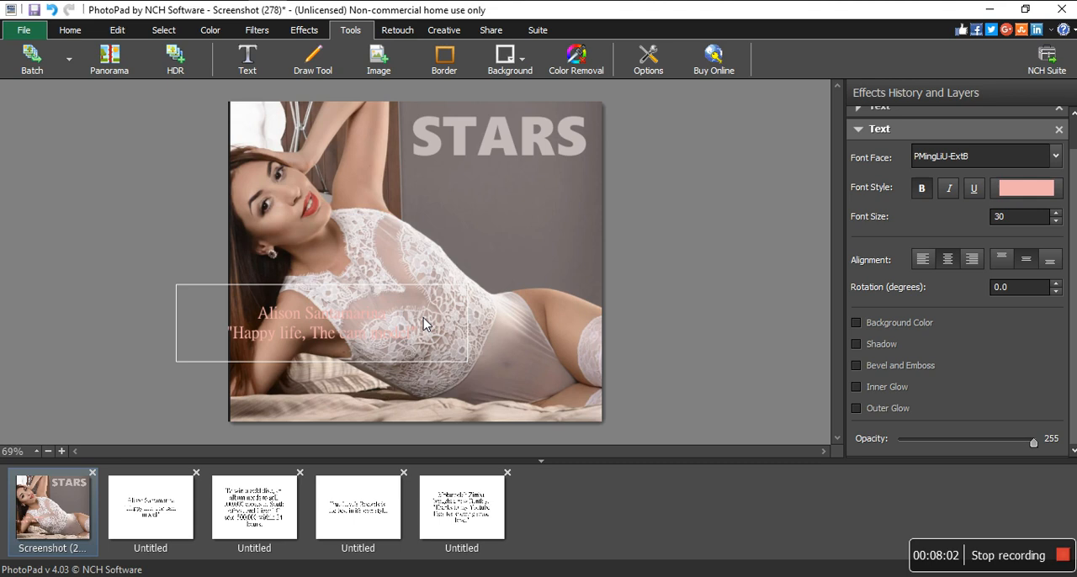
# - Nudge the headline's text box slightly to the right and recolor all of its text to black 000000
pyautogui.click(397, 327)
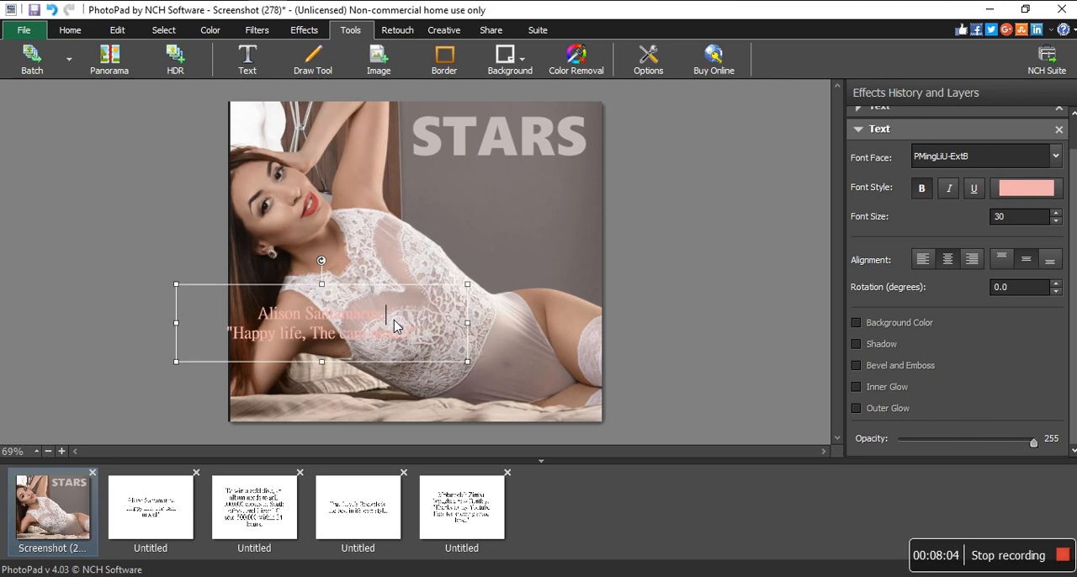
pyautogui.moveTo(362, 278)
pyautogui.mouseDown()
pyautogui.moveTo(427, 258)
pyautogui.moveTo(437, 223)
pyautogui.moveTo(536, 159)
pyautogui.moveTo(404, 150)
pyautogui.moveTo(333, 96)
pyautogui.moveTo(355, 93)
pyautogui.moveTo(356, 35)
pyautogui.moveTo(372, 314)
pyautogui.moveTo(360, 315)
pyautogui.moveTo(350, 367)
pyautogui.moveTo(352, 288)
pyautogui.mouseUp()
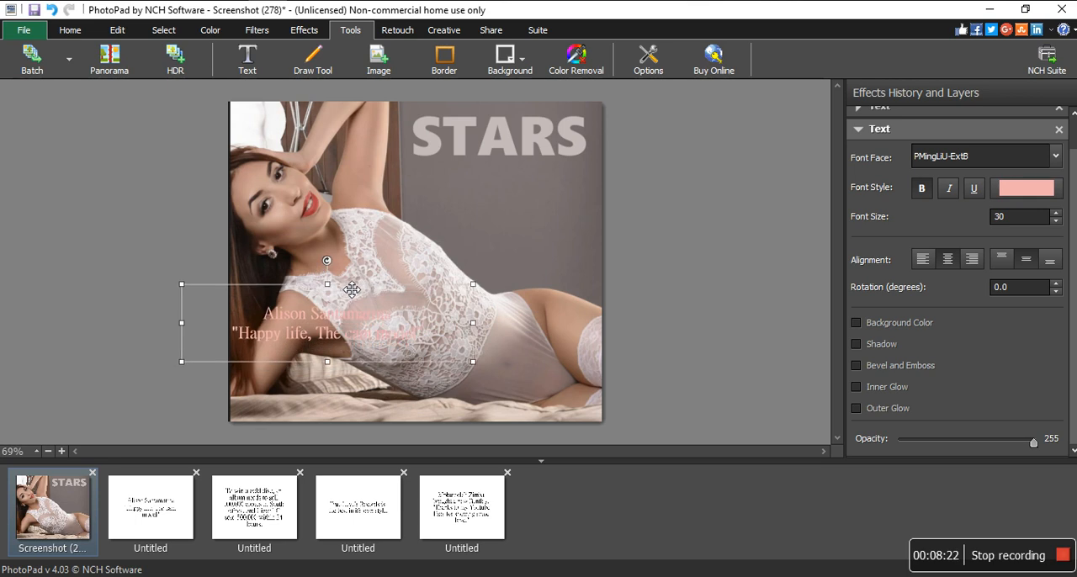
pyautogui.hotkey('ctrl', 'a')
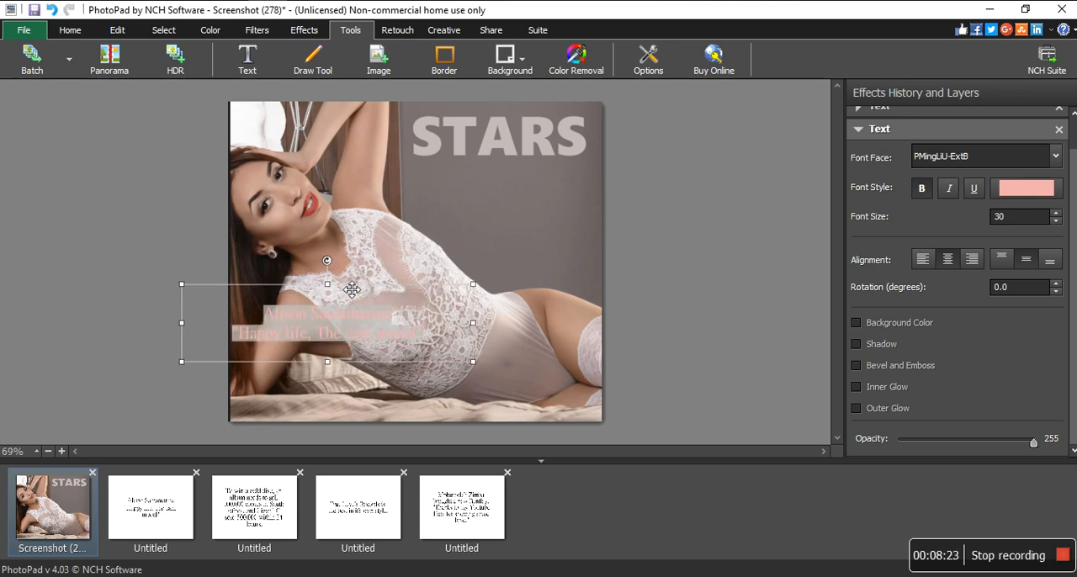
pyautogui.click(1015, 187)
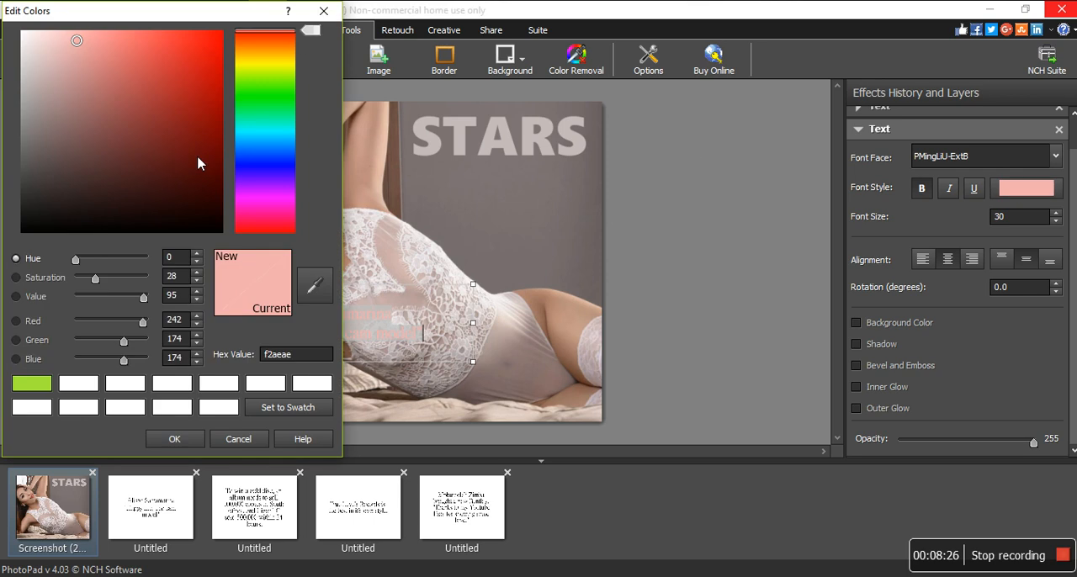
pyautogui.moveTo(135, 137); pyautogui.dragTo(20, 232)
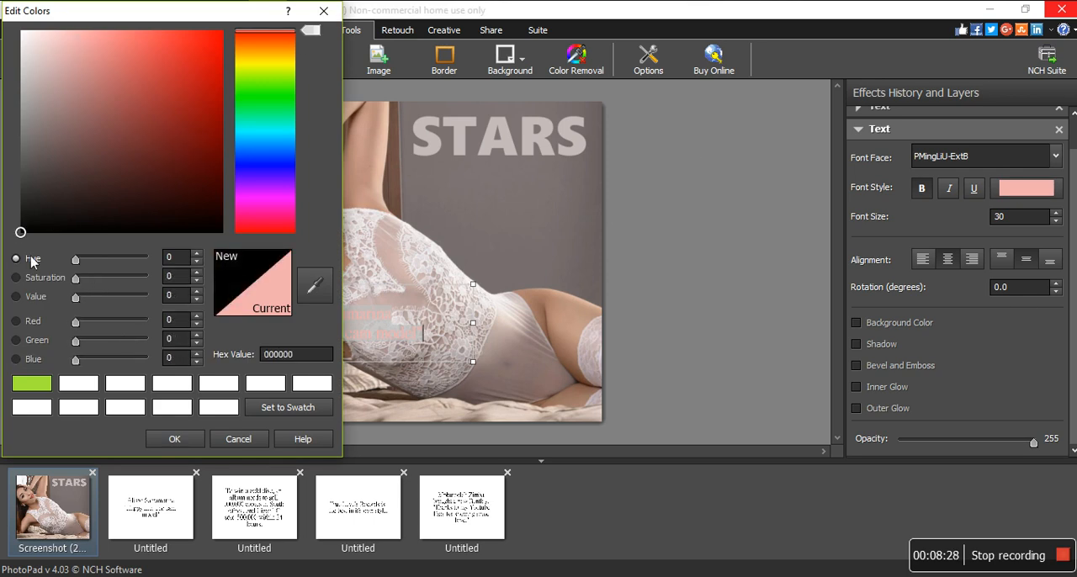
pyautogui.click(177, 438)
pyautogui.click(508, 338)
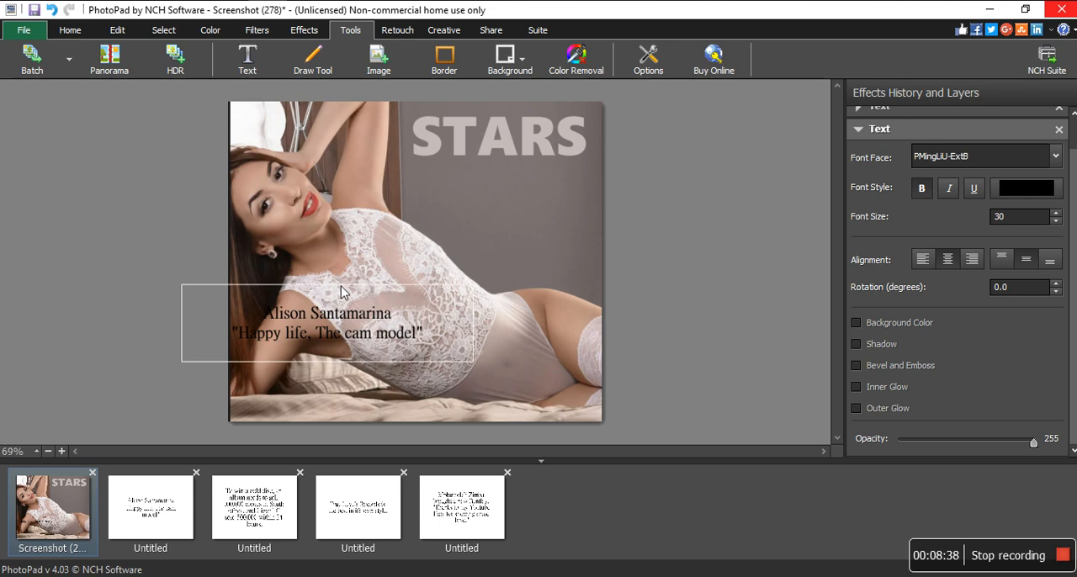
# - Move the headline below the STARS title so its longer line ends at the photo's right edge
pyautogui.moveTo(354, 298); pyautogui.dragTo(531, 193)
pyautogui.click(697, 183)
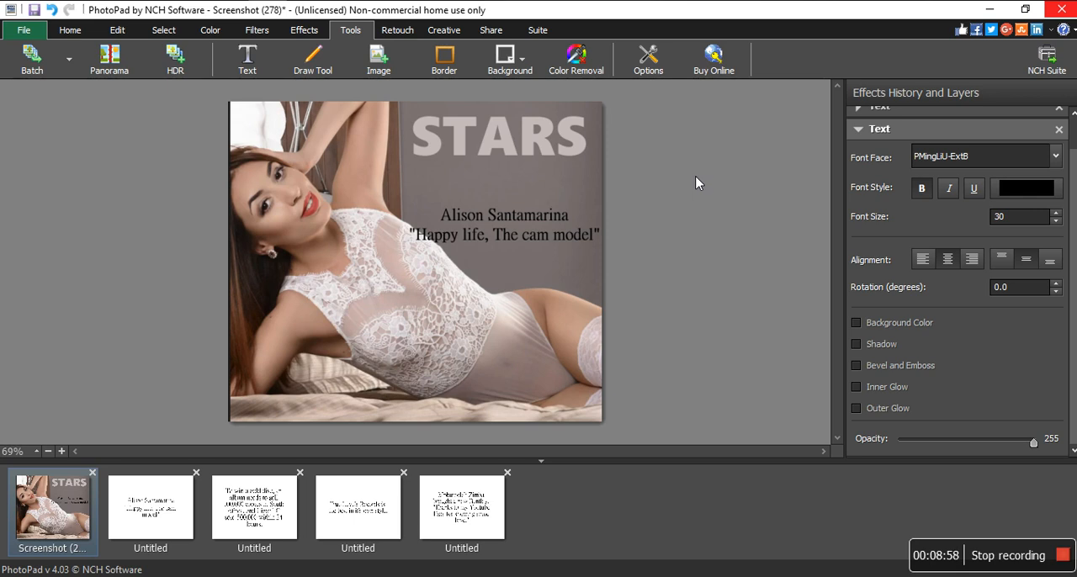
# - Correct the surname in the headline by removing the extra letter n before its final a
pyautogui.click(478, 237)
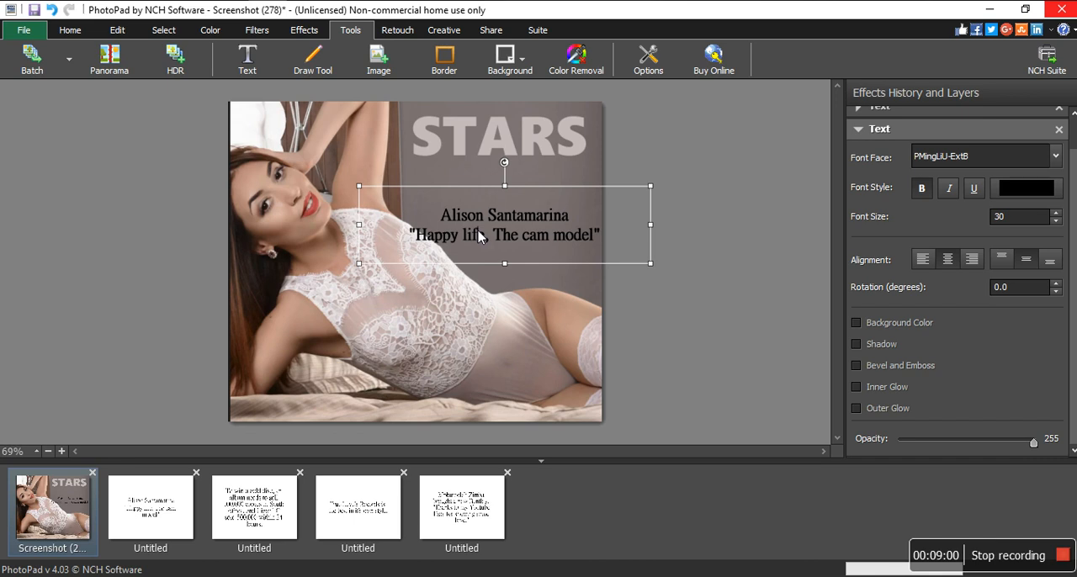
pyautogui.click(572, 217)
pyautogui.press('BackSpace')
pyautogui.press('BackSpace')
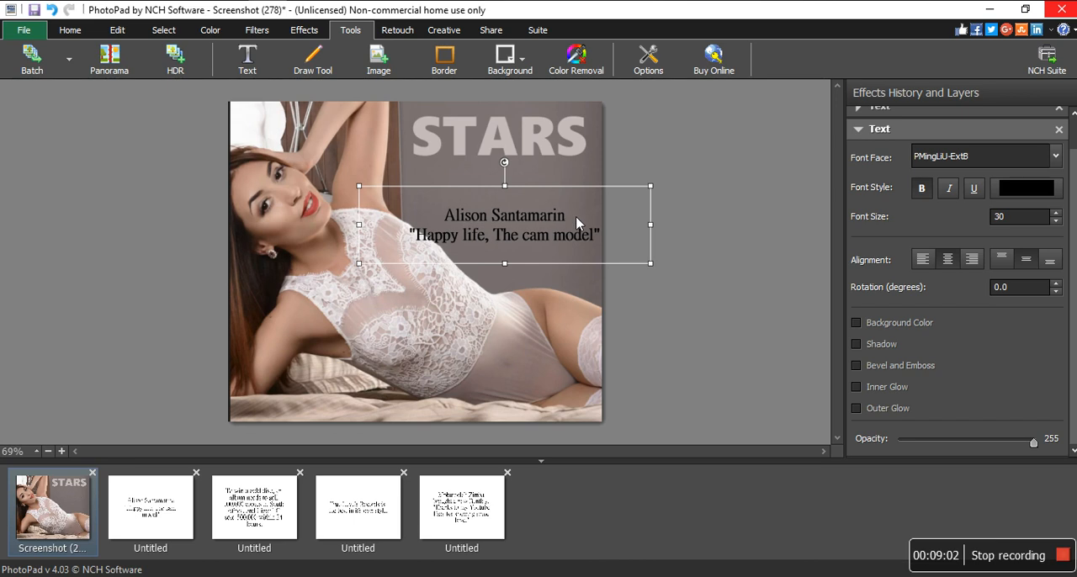
pyautogui.write('A')
pyautogui.press('BackSpace')
pyautogui.write('a')
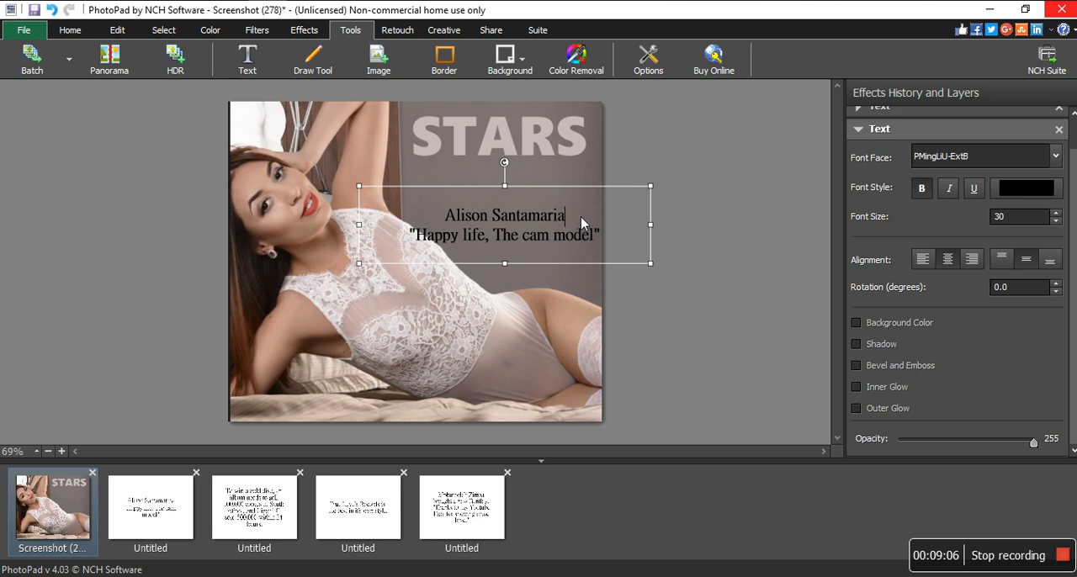
pyautogui.click(544, 313)
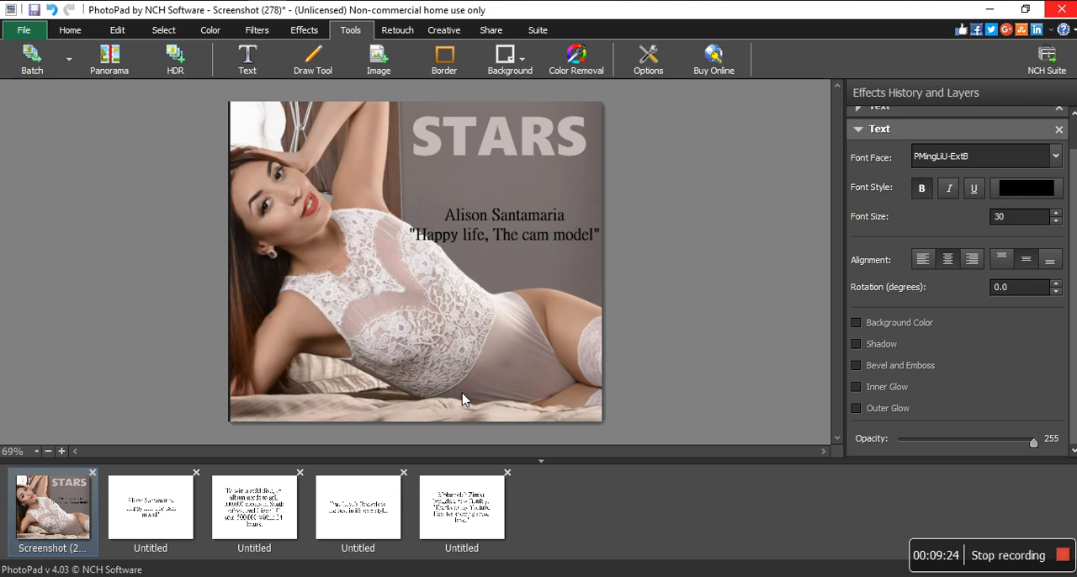
# - Copy the whole gold disc paragraph from its prepared text image and return to the STARS cover photo
pyautogui.click(253, 490)
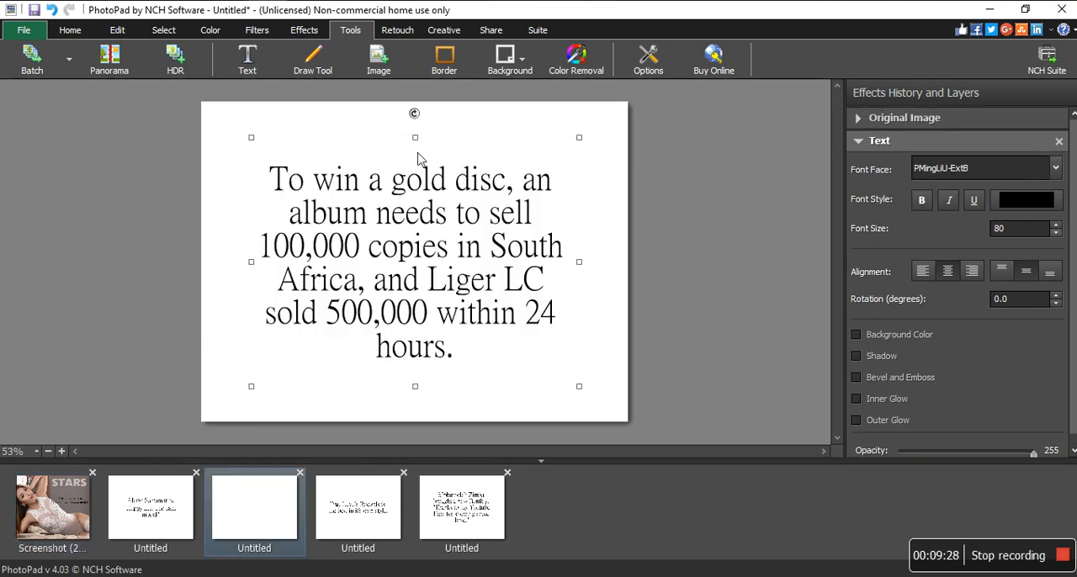
pyautogui.hotkey('ctrl', 'a')
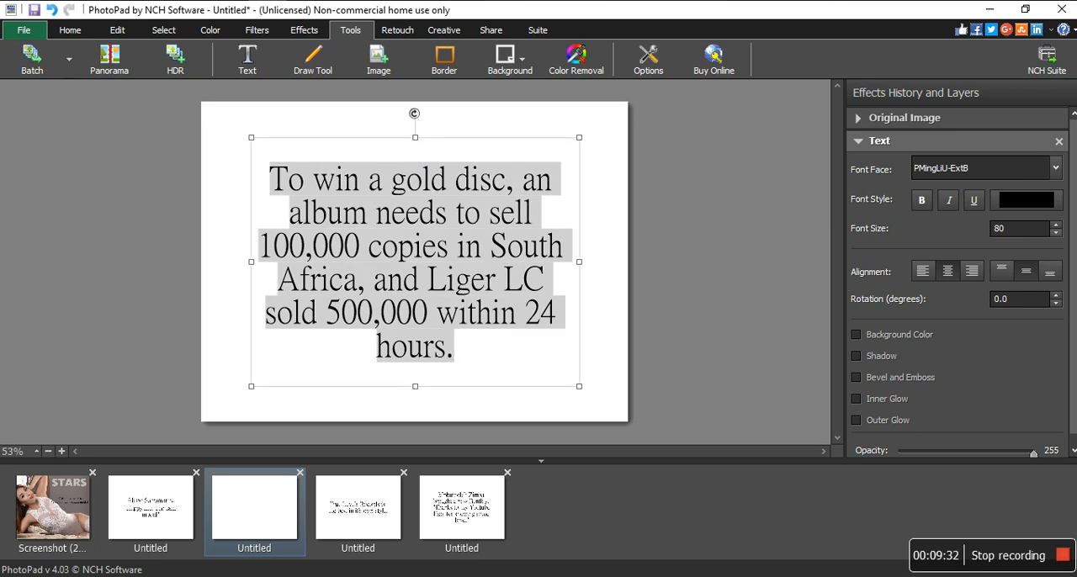
pyautogui.click(51, 504)
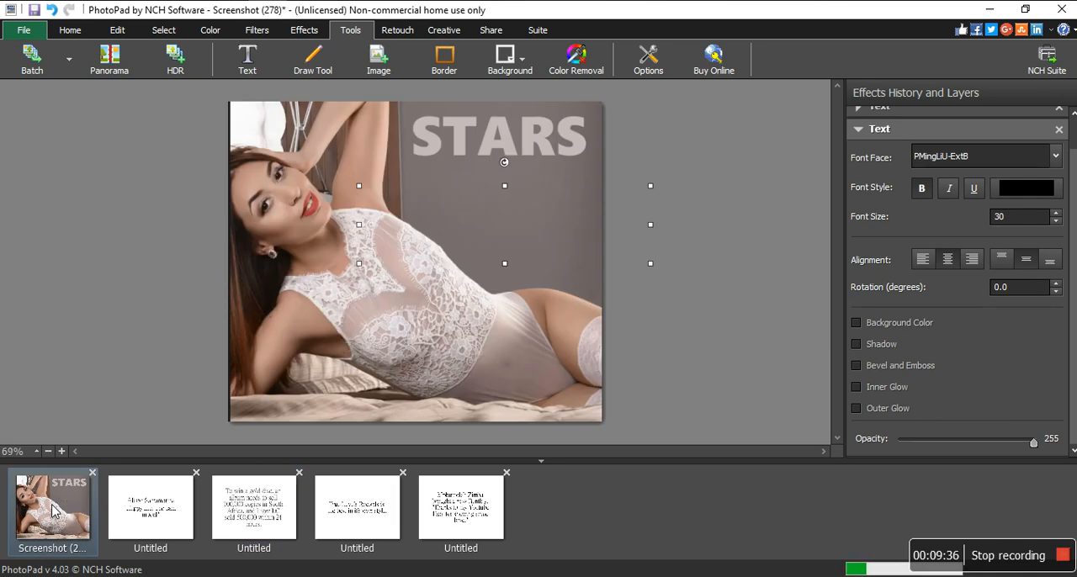
pyautogui.click(555, 233)
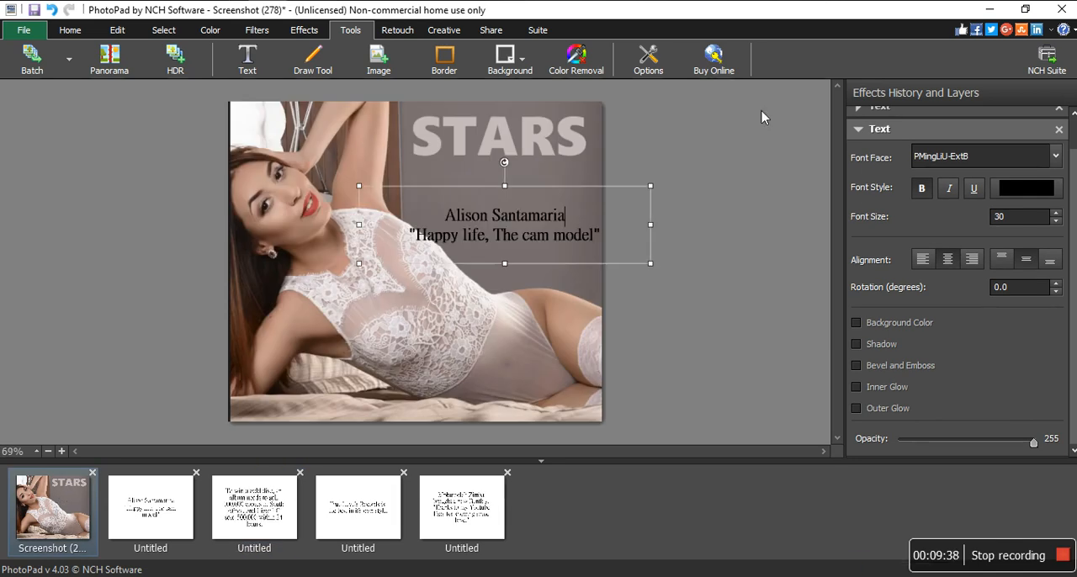
pyautogui.click(500, 149)
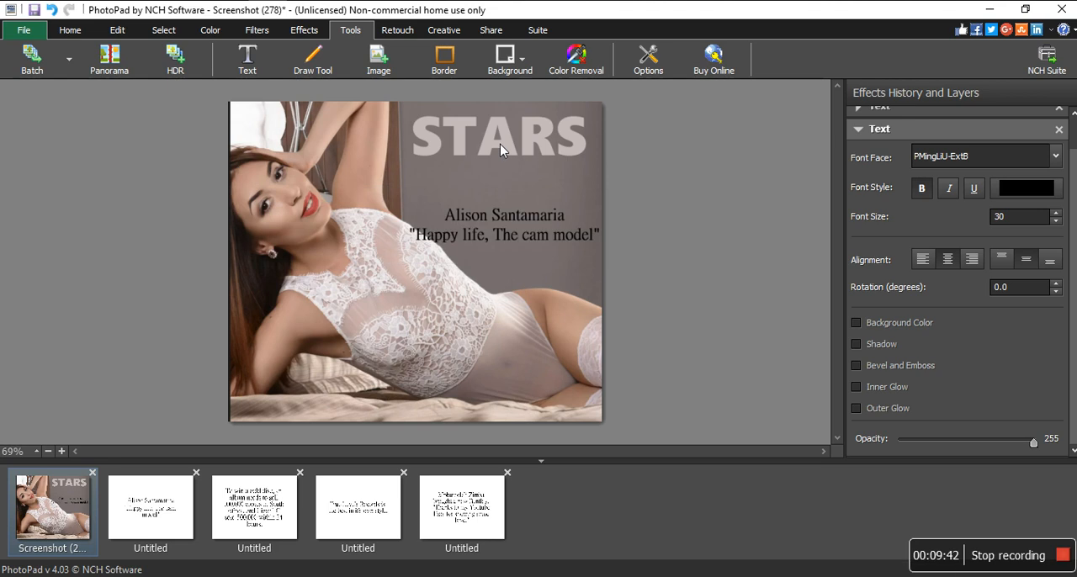
pyautogui.click(858, 131)
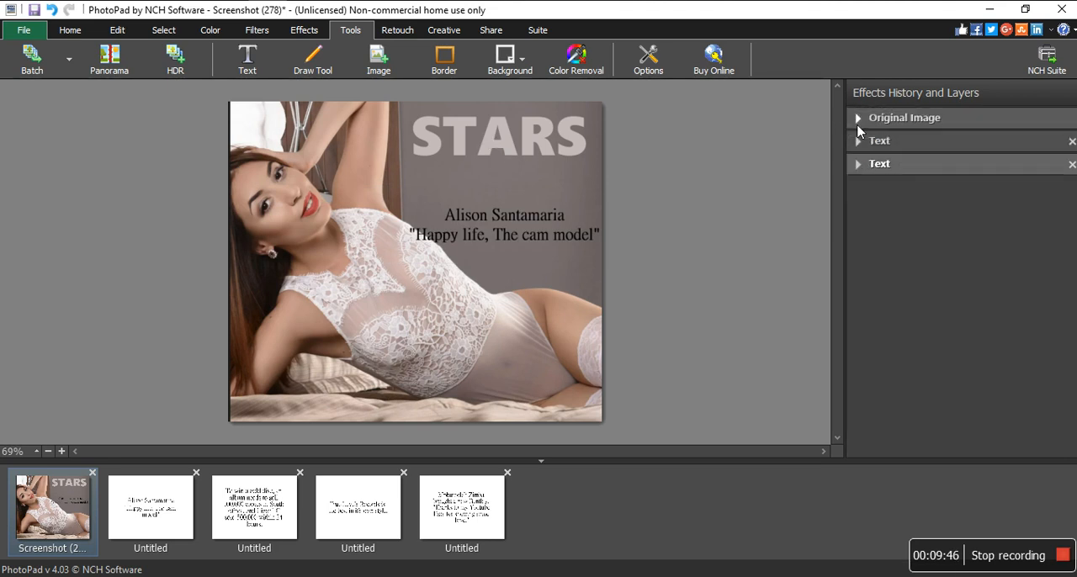
pyautogui.click(859, 142)
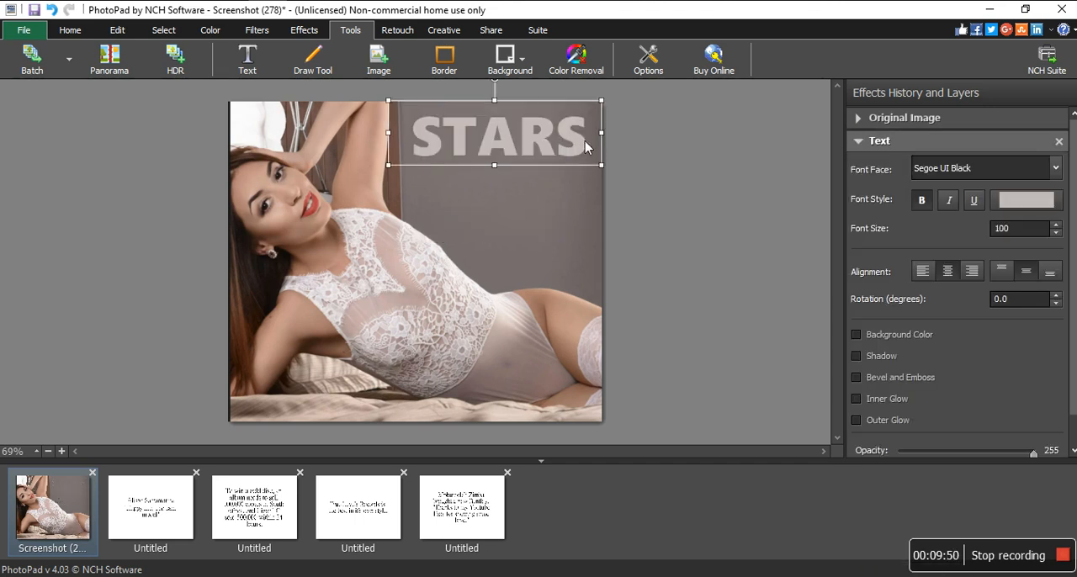
pyautogui.moveTo(569, 139); pyautogui.dragTo(586, 139)
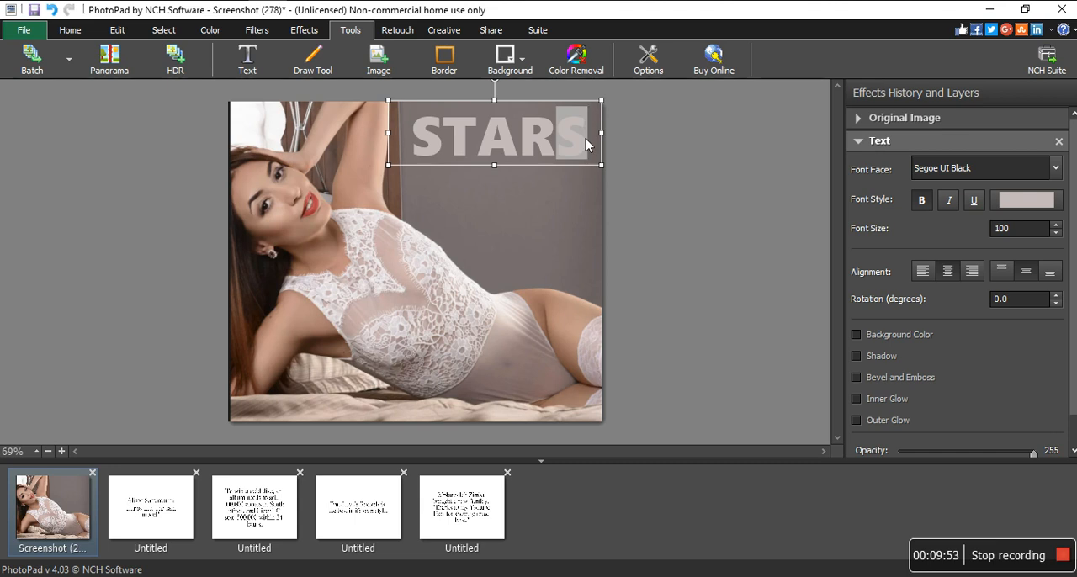
pyautogui.click(438, 143)
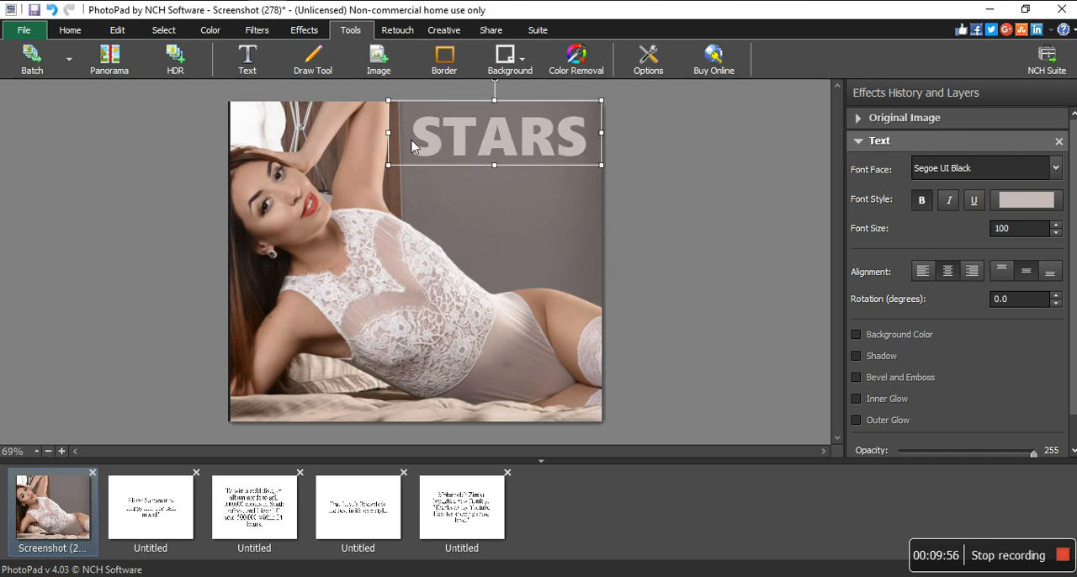
pyautogui.moveTo(435, 147); pyautogui.dragTo(413, 138)
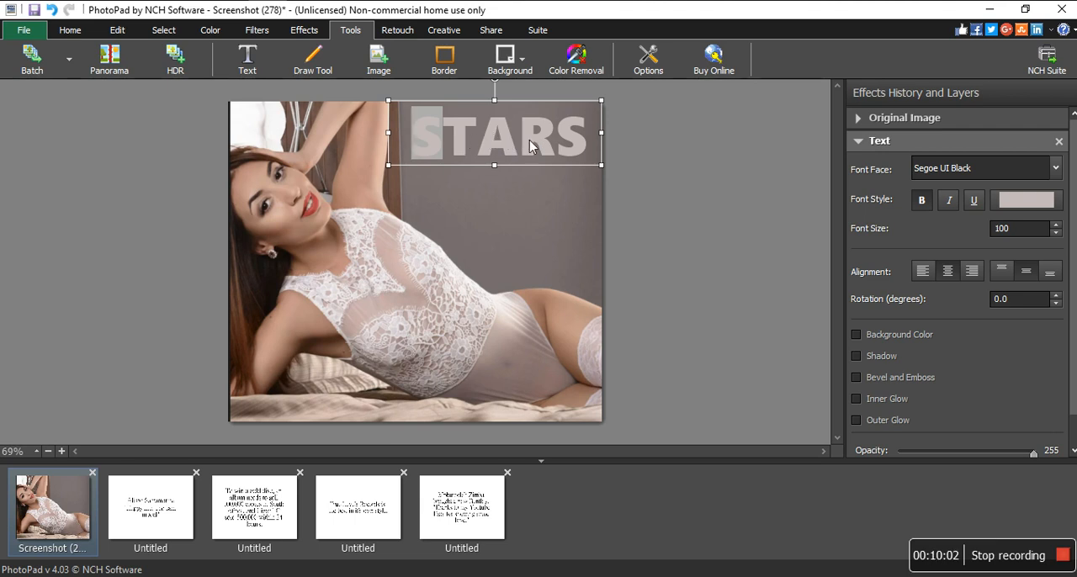
pyautogui.click(879, 145)
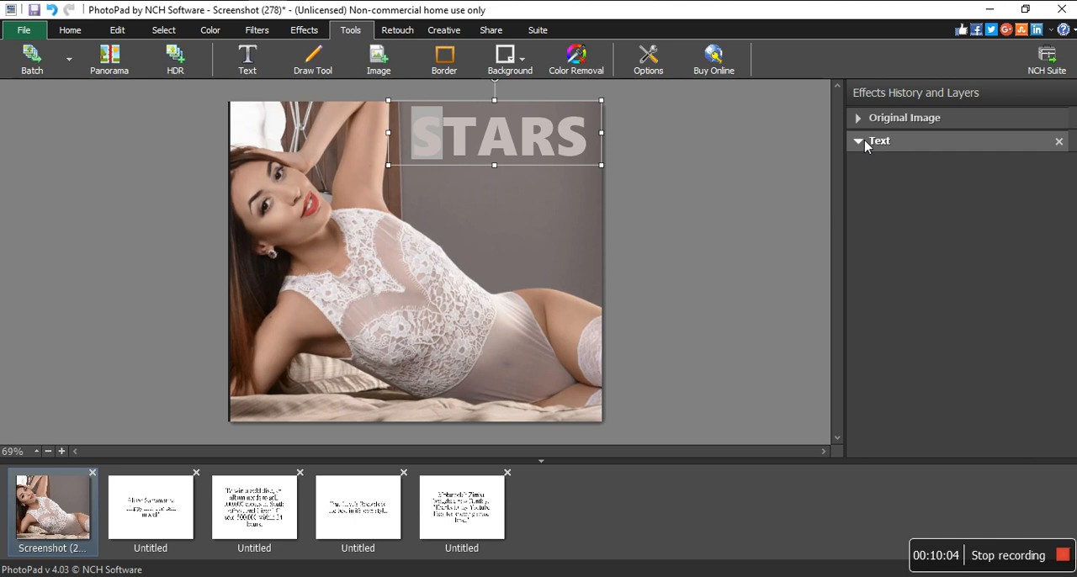
pyautogui.click(899, 162)
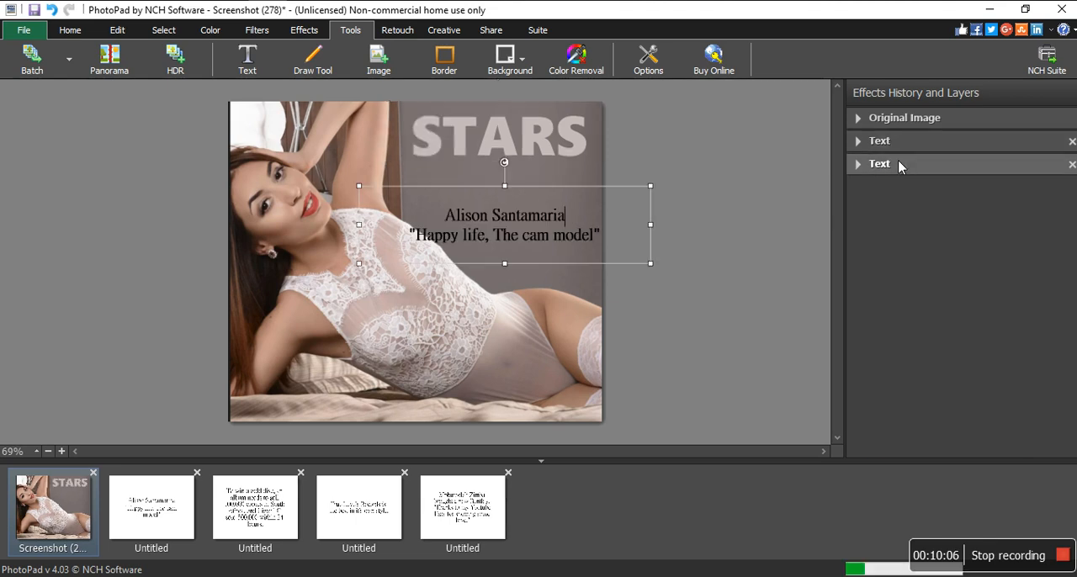
pyautogui.click(398, 341)
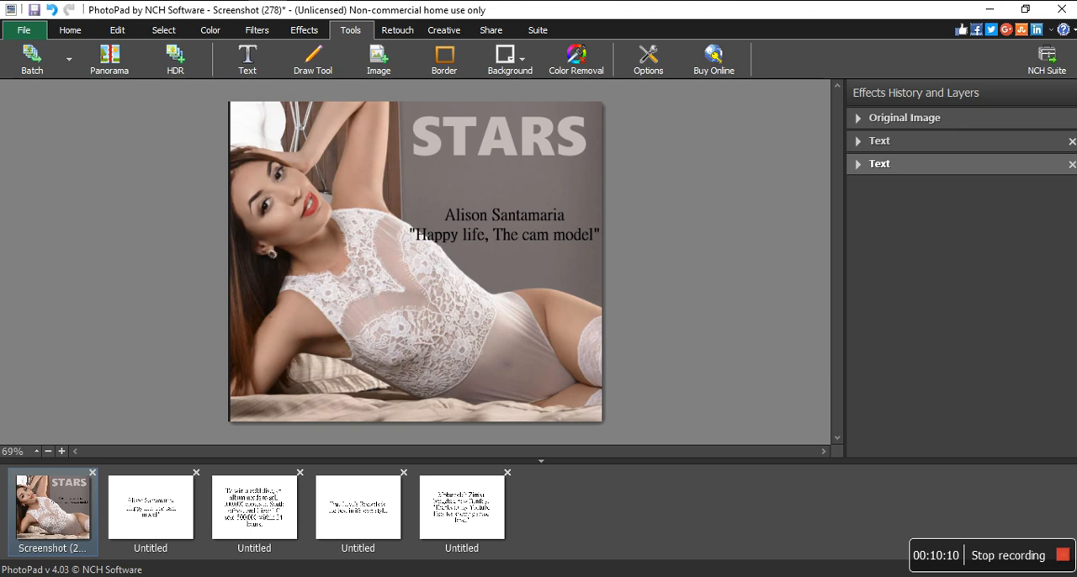
# - Add the gold disc paragraph to the cover as new text at font size 25 and shrink its text box to a narrow, shorter column
pyautogui.click(247, 60)
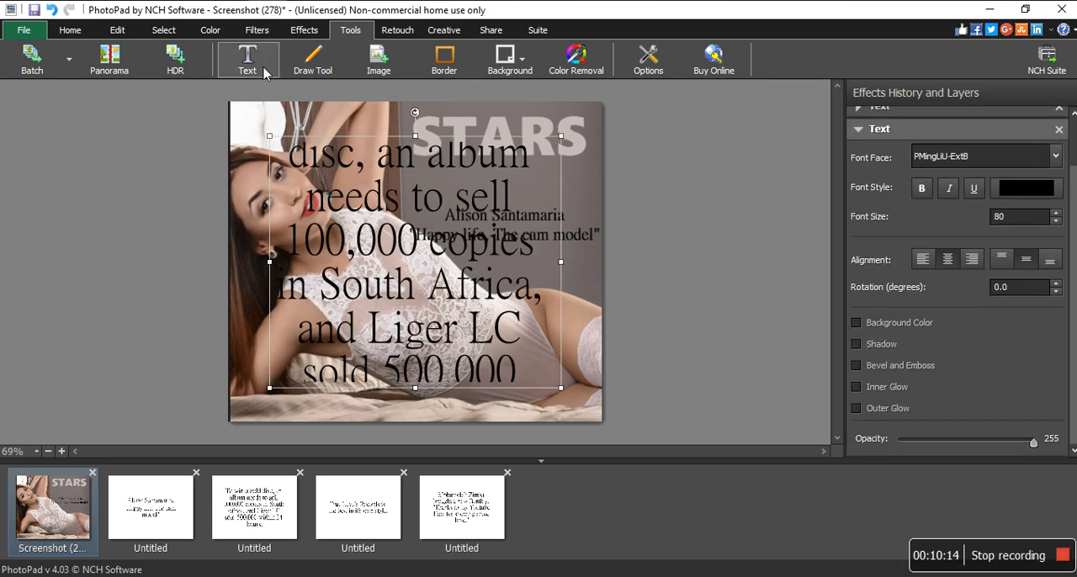
pyautogui.hotkey('ctrl', 'a')
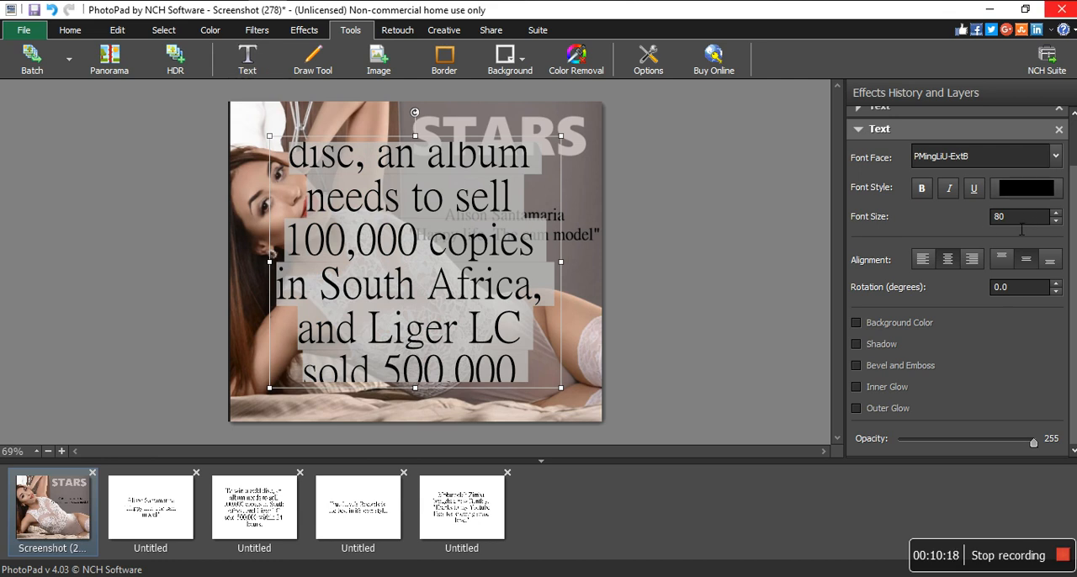
pyautogui.press('BackSpace')
pyautogui.hotkey('ctrl', 'a')
pyautogui.write('25')
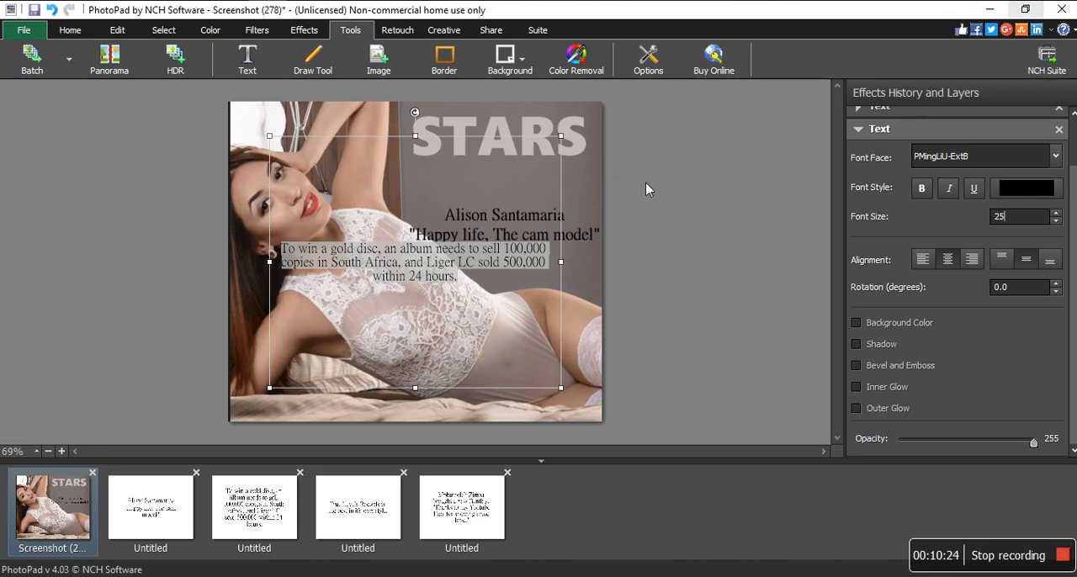
pyautogui.moveTo(565, 265); pyautogui.dragTo(399, 276)
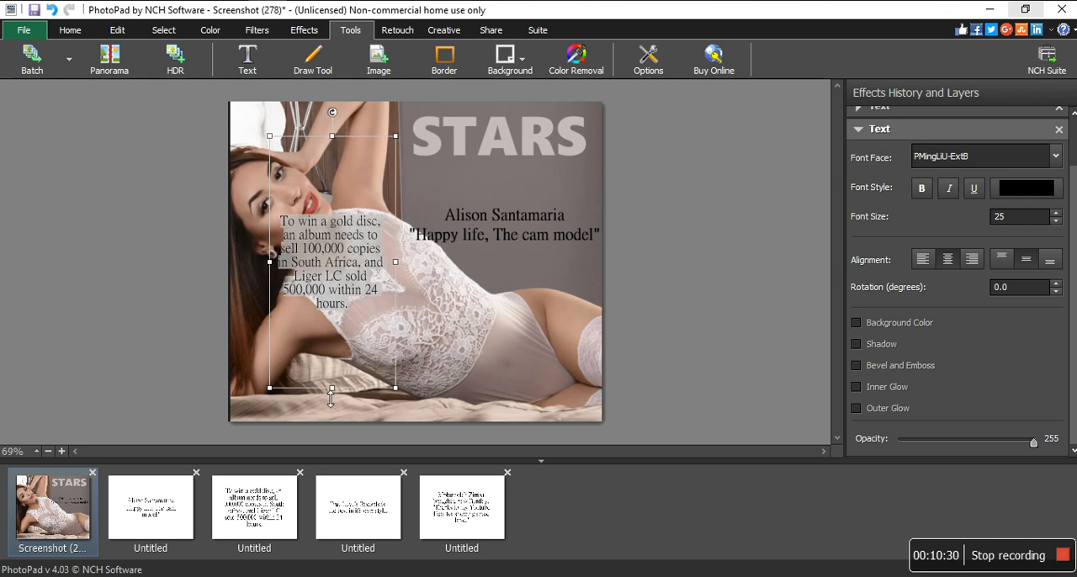
pyautogui.moveTo(334, 393); pyautogui.dragTo(335, 294)
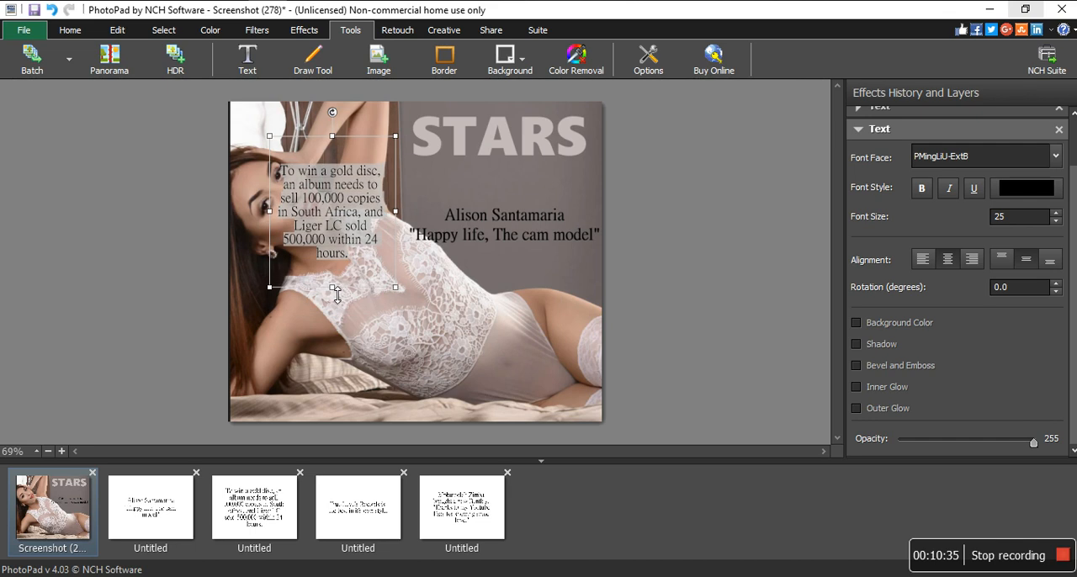
# - Make the gold disc paragraph bold, try the Pristina font, and settle on Rockwell Nova
pyautogui.click(922, 187)
pyautogui.click(978, 164)
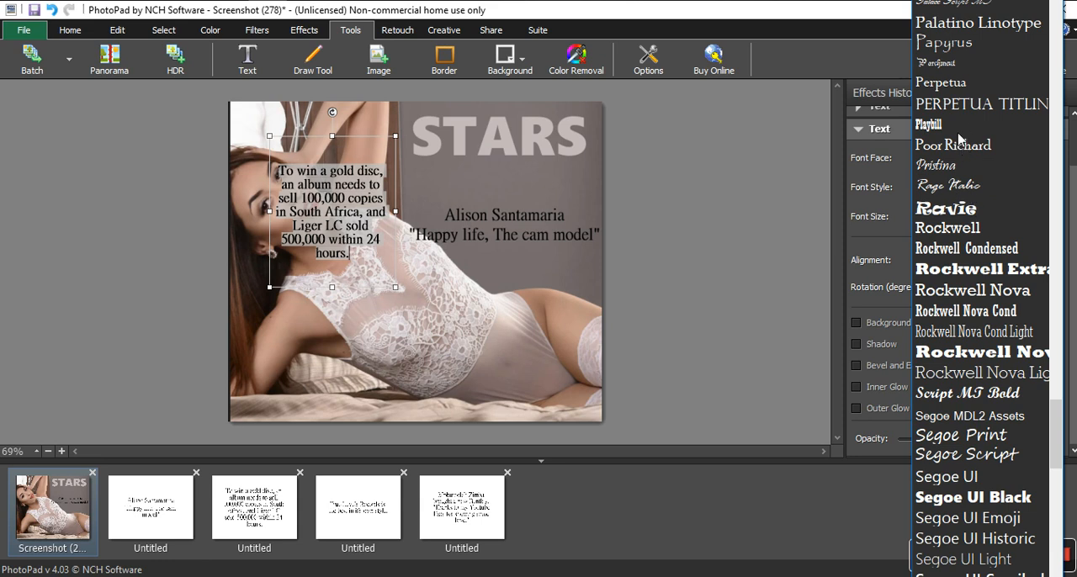
pyautogui.click(955, 163)
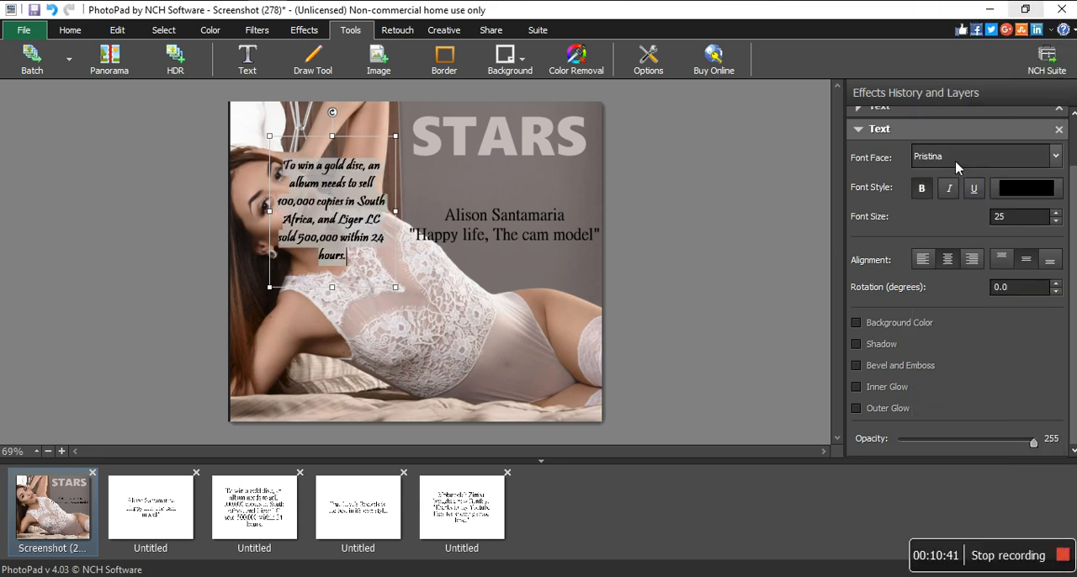
pyautogui.click(1055, 156)
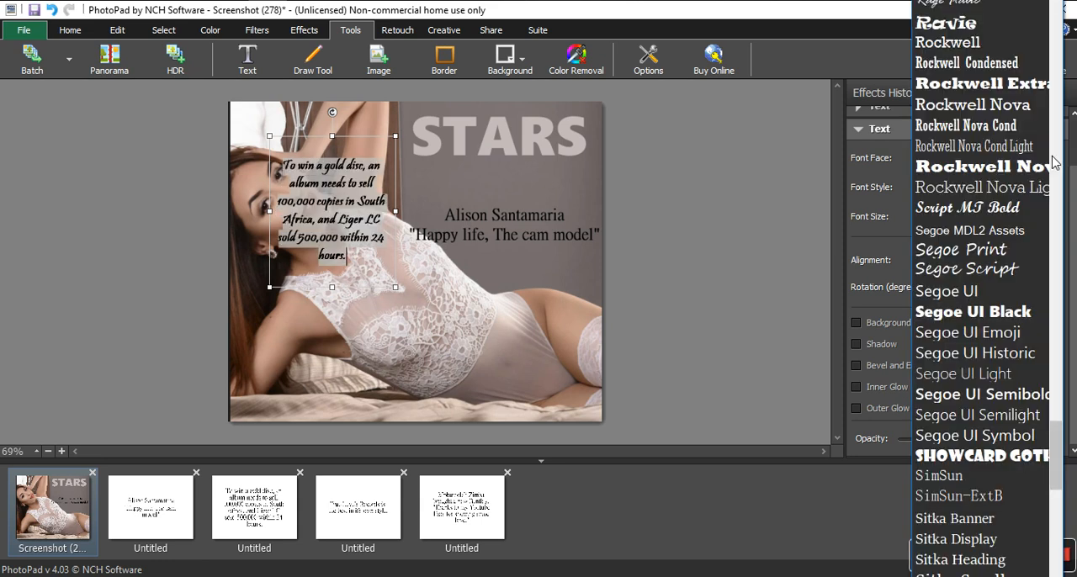
pyautogui.click(973, 105)
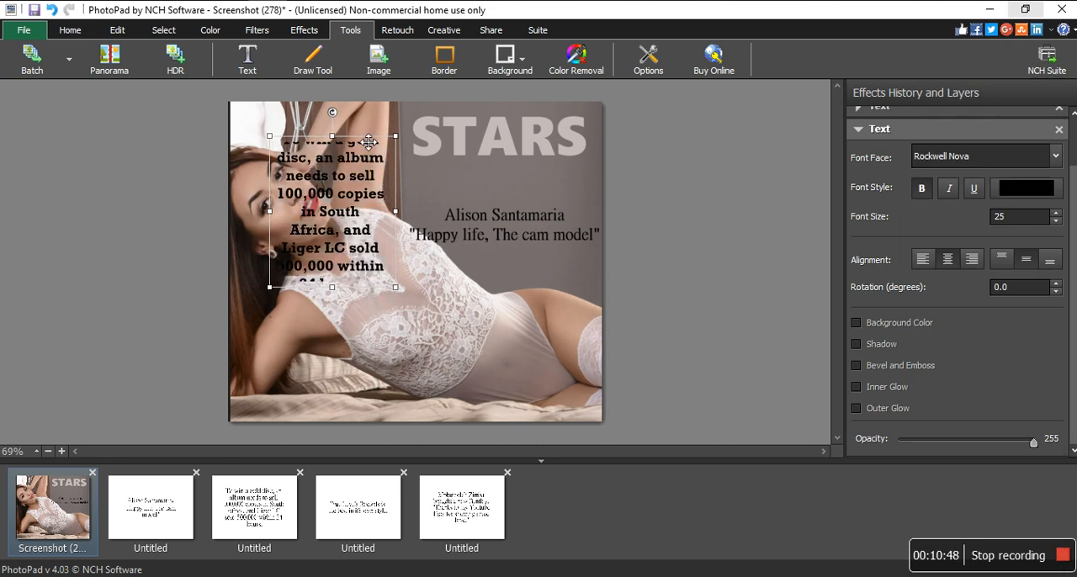
# - Reposition the gold disc paragraph in the photo's lower right area and widen its text box so the text wraps onto five lines
pyautogui.moveTo(376, 144); pyautogui.dragTo(574, 271)
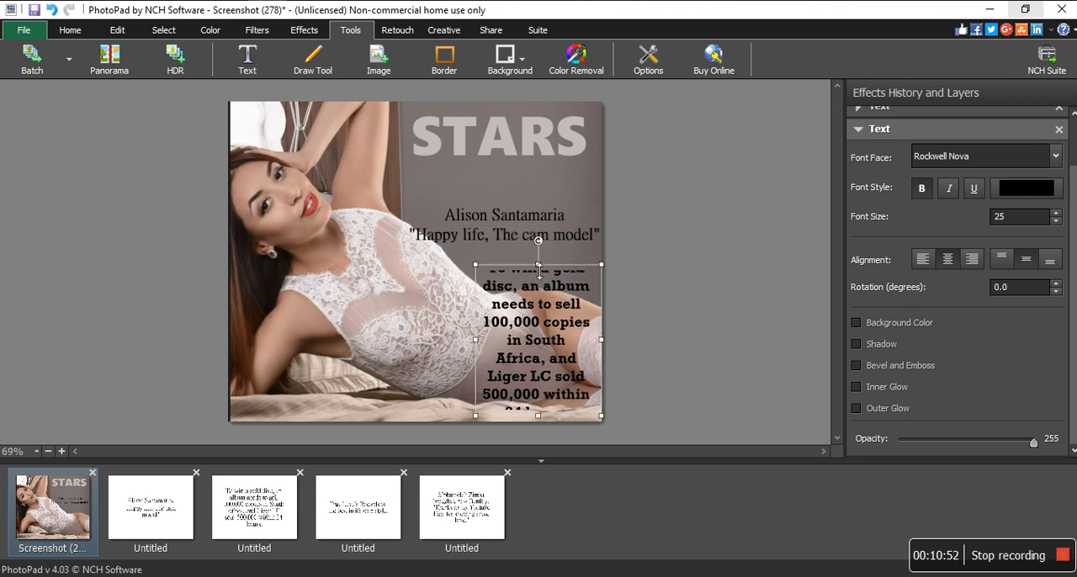
pyautogui.moveTo(540, 262); pyautogui.dragTo(539, 249)
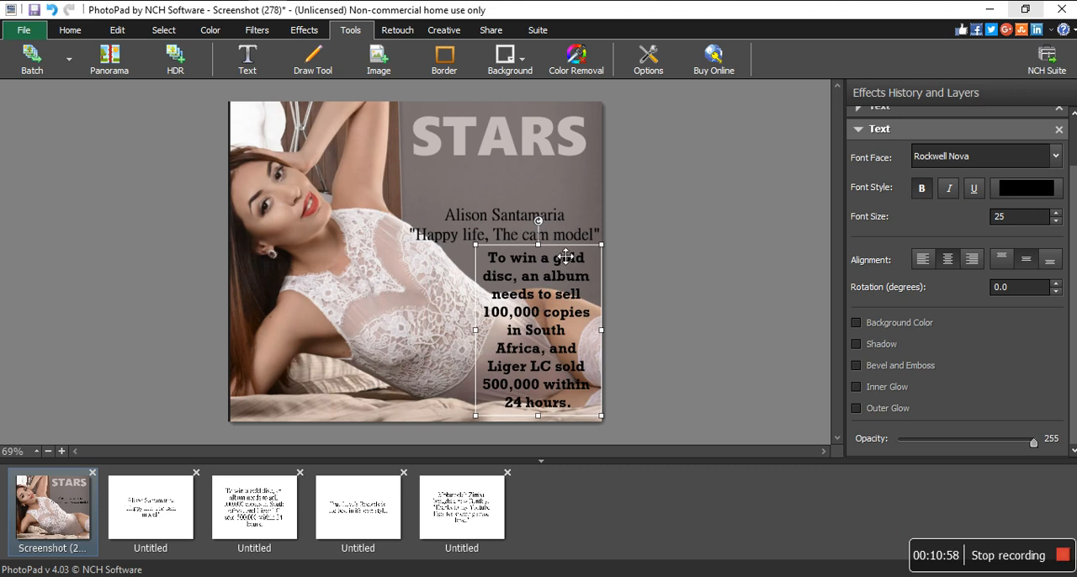
pyautogui.moveTo(566, 255); pyautogui.dragTo(336, 258)
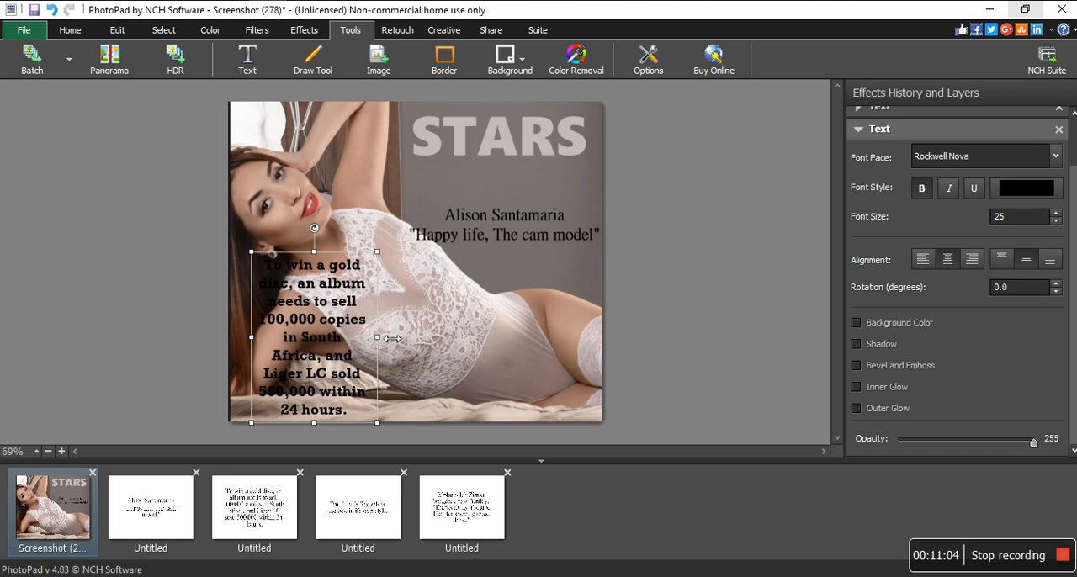
pyautogui.moveTo(387, 339); pyautogui.dragTo(480, 348)
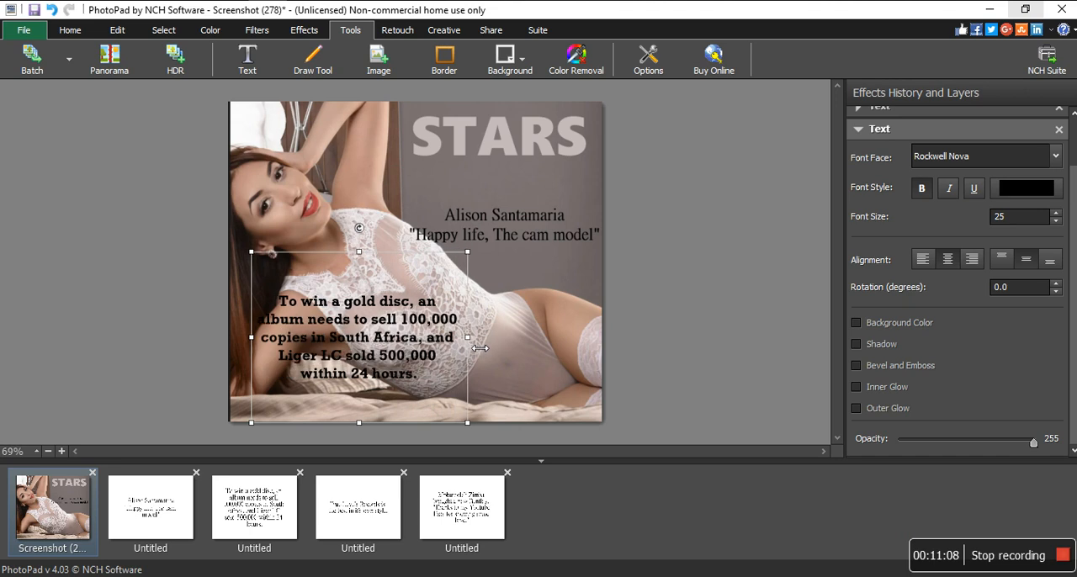
pyautogui.moveTo(359, 252); pyautogui.dragTo(537, 327)
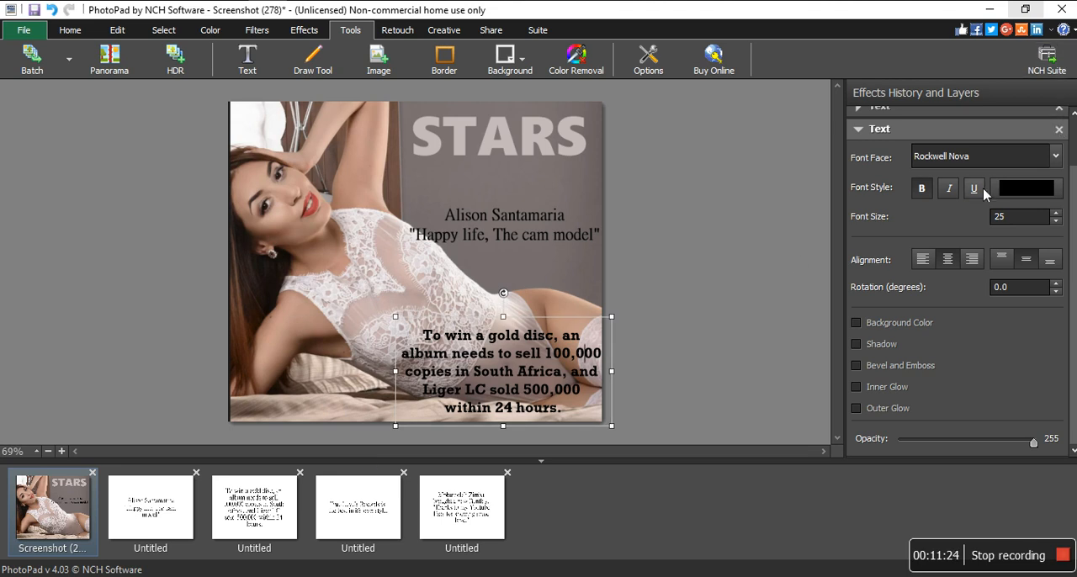
# - Delete the gold disc paragraph's text layer from the cover
pyautogui.click(1059, 135)
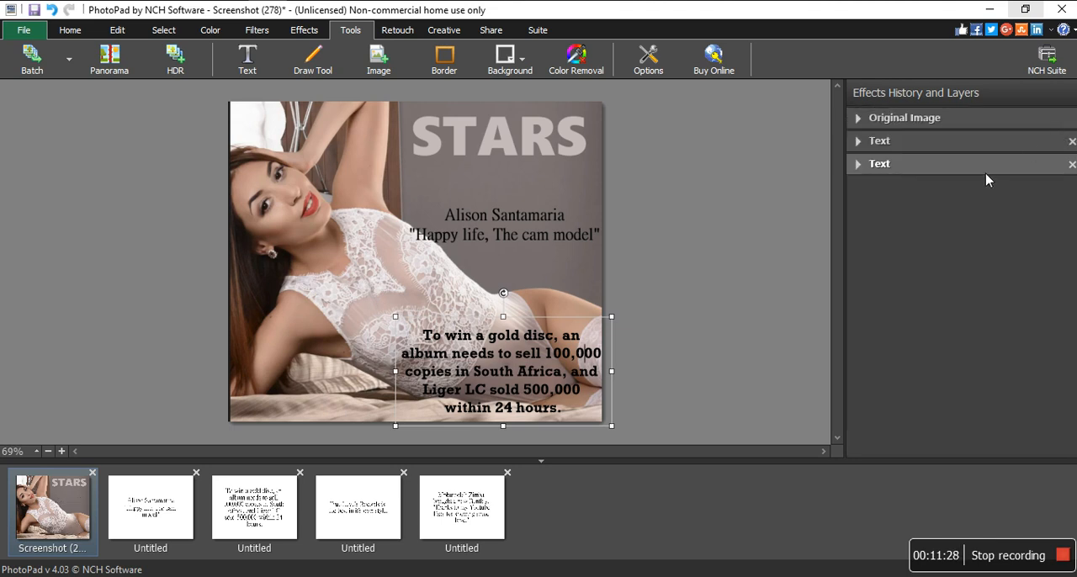
pyautogui.press('Delete')
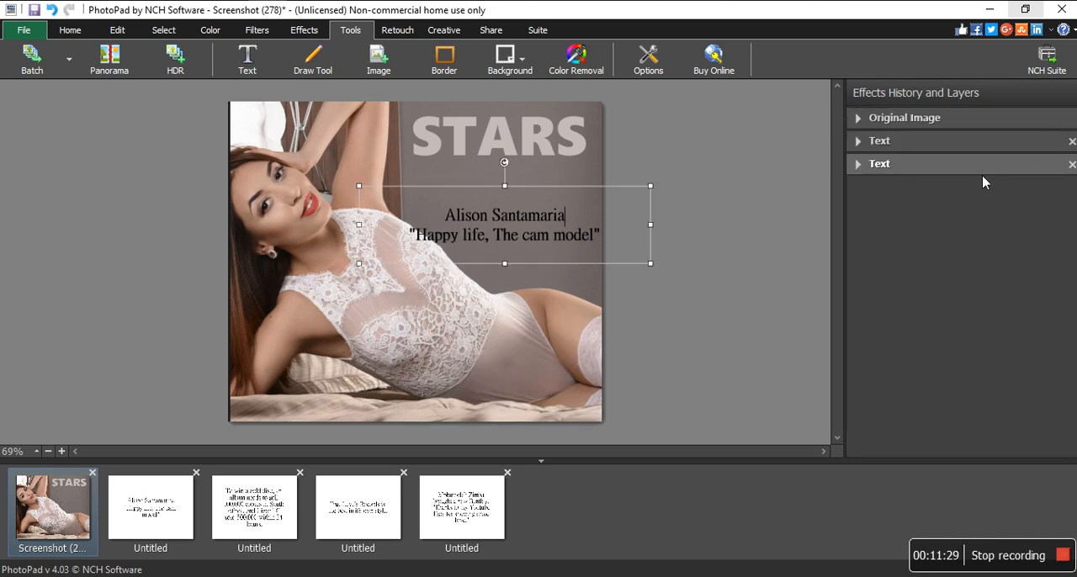
# - Copy the True Levels Records sentence from its prepared text image onto the cover as new text and set its font size to 30
pyautogui.click(336, 517)
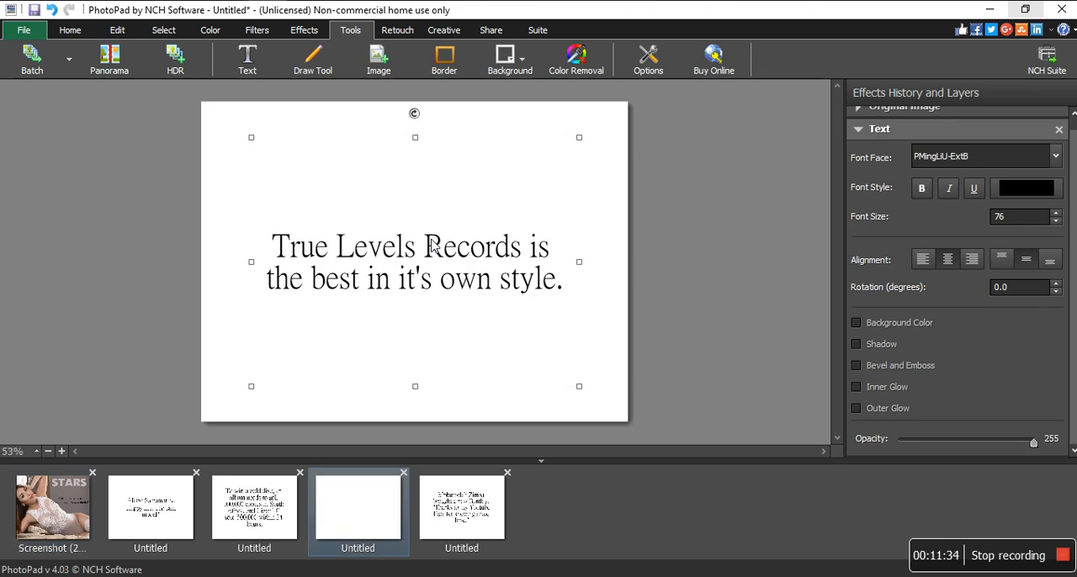
pyautogui.hotkey('ctrl', 'a')
pyautogui.hotkey('ctrl', 'c')
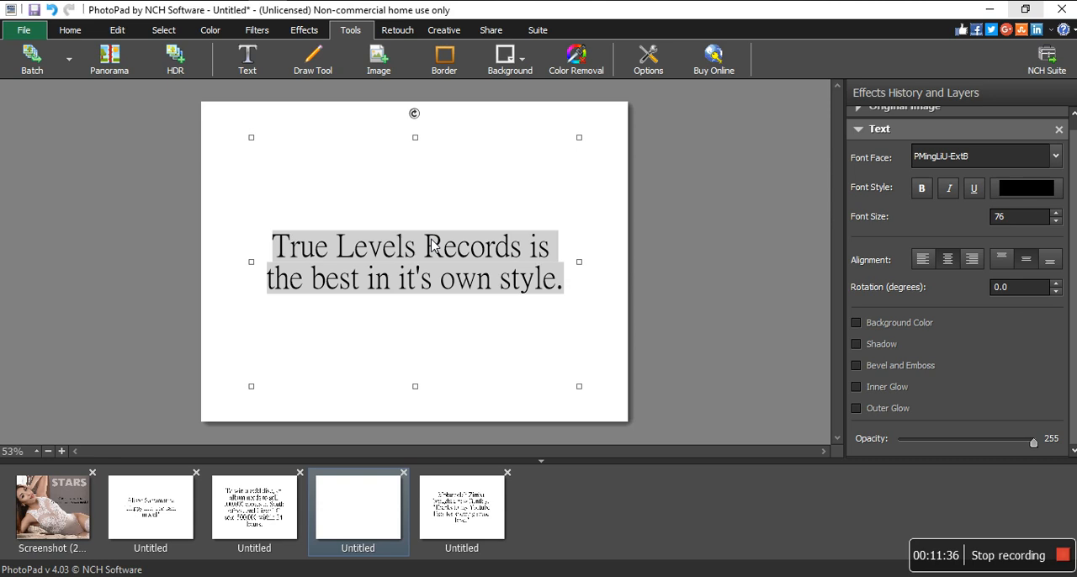
pyautogui.click(69, 520)
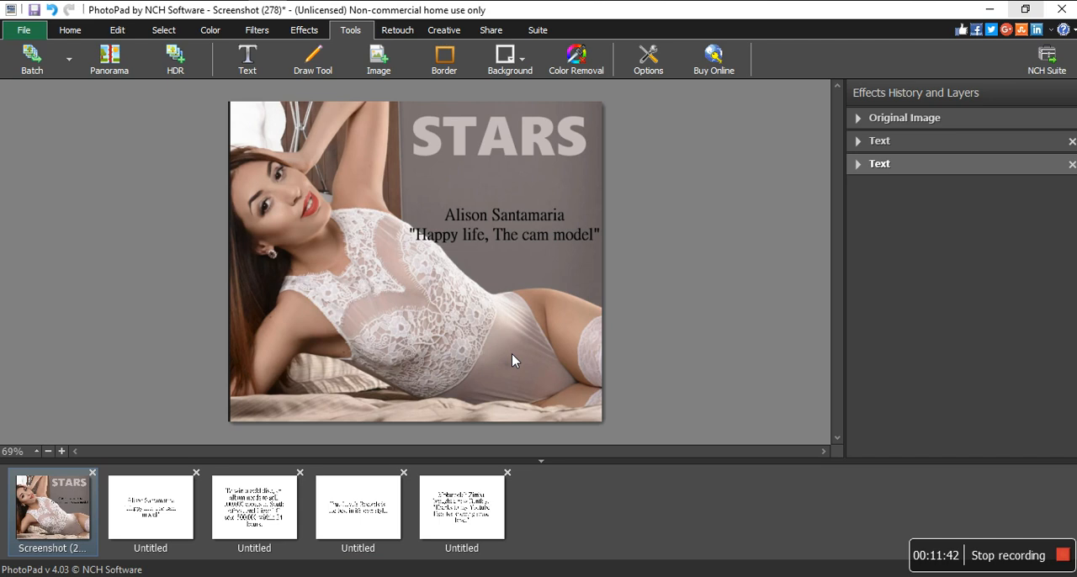
pyautogui.hotkey('ctrl', 'v')
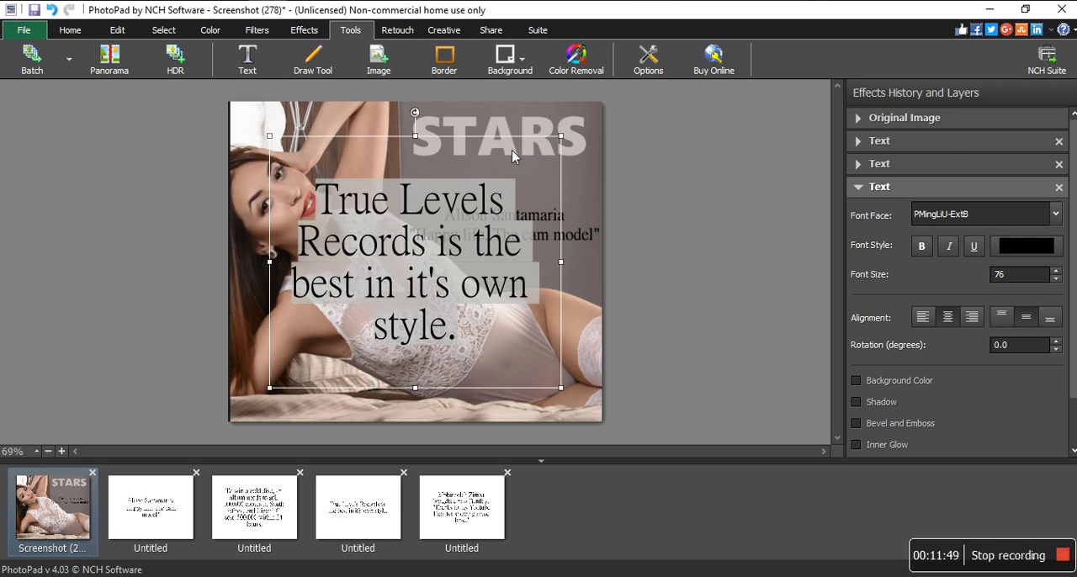
pyautogui.doubleClick(1000, 275)
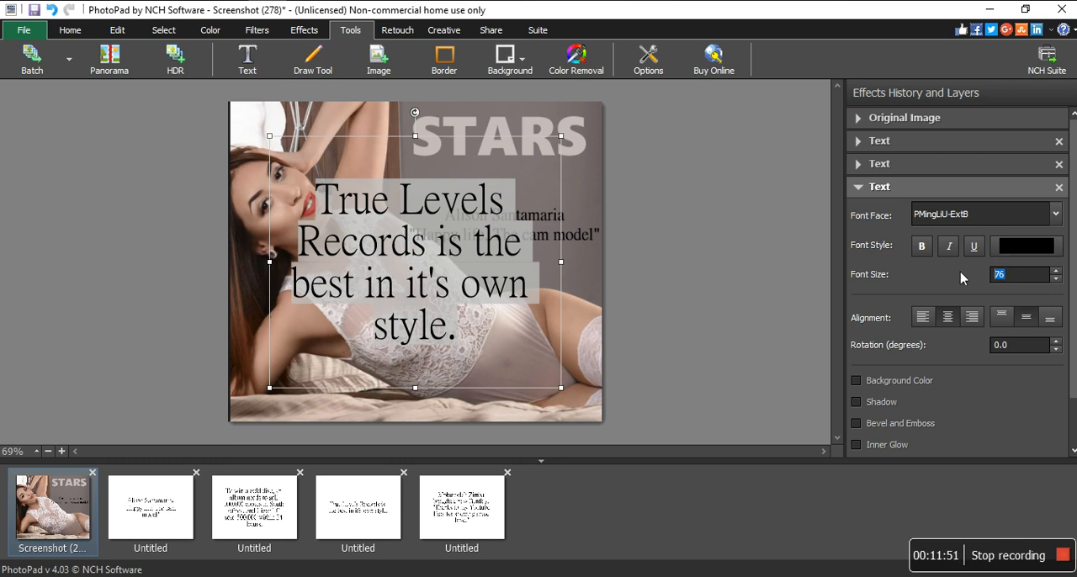
pyautogui.write('30')
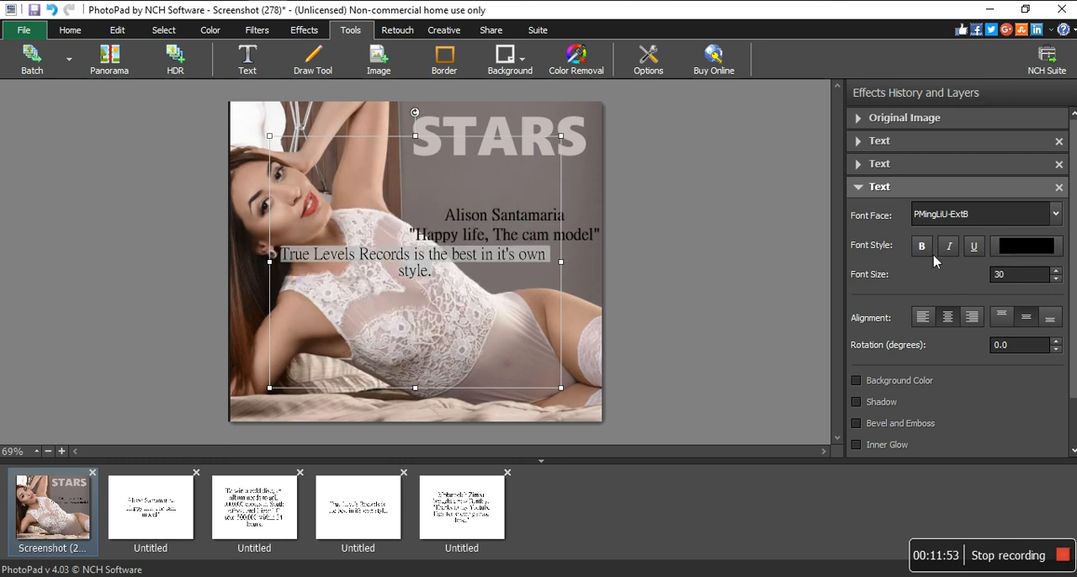
# - Set the True Levels Records sentence in bold Poor Richard and narrow its text box
pyautogui.click(956, 219)
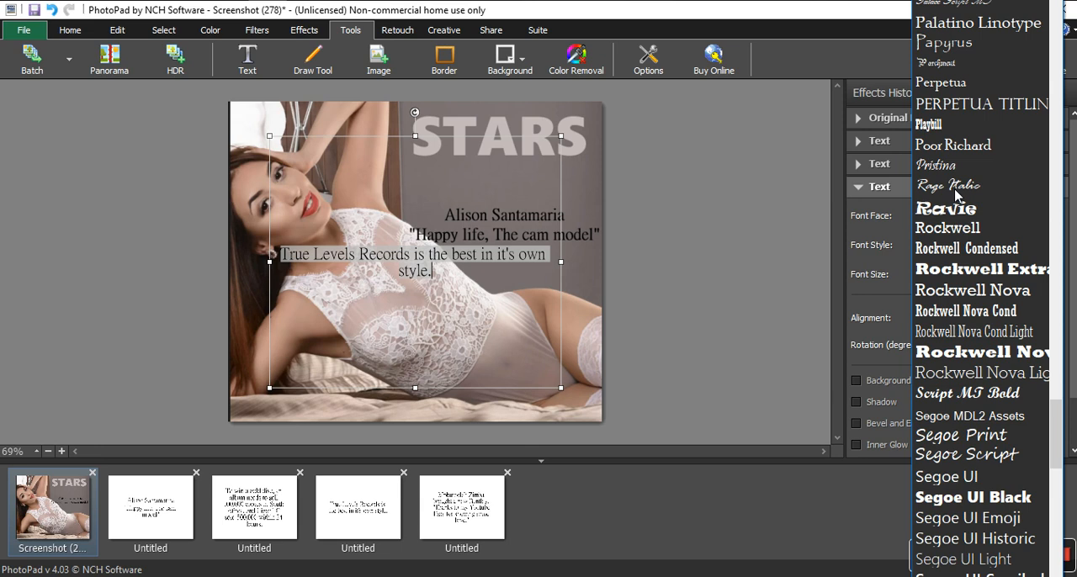
pyautogui.click(953, 146)
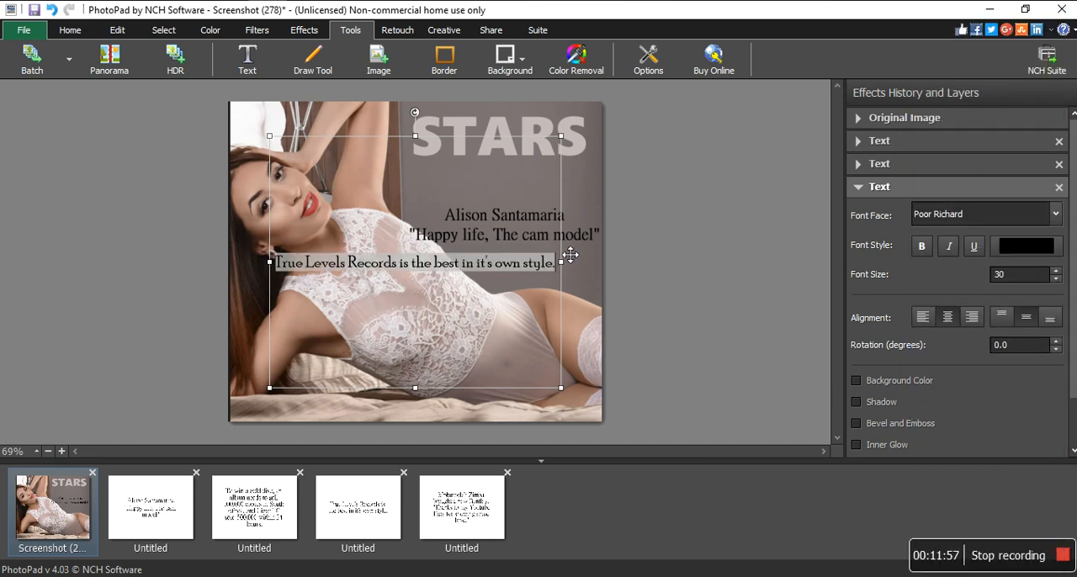
pyautogui.moveTo(560, 265); pyautogui.dragTo(438, 276)
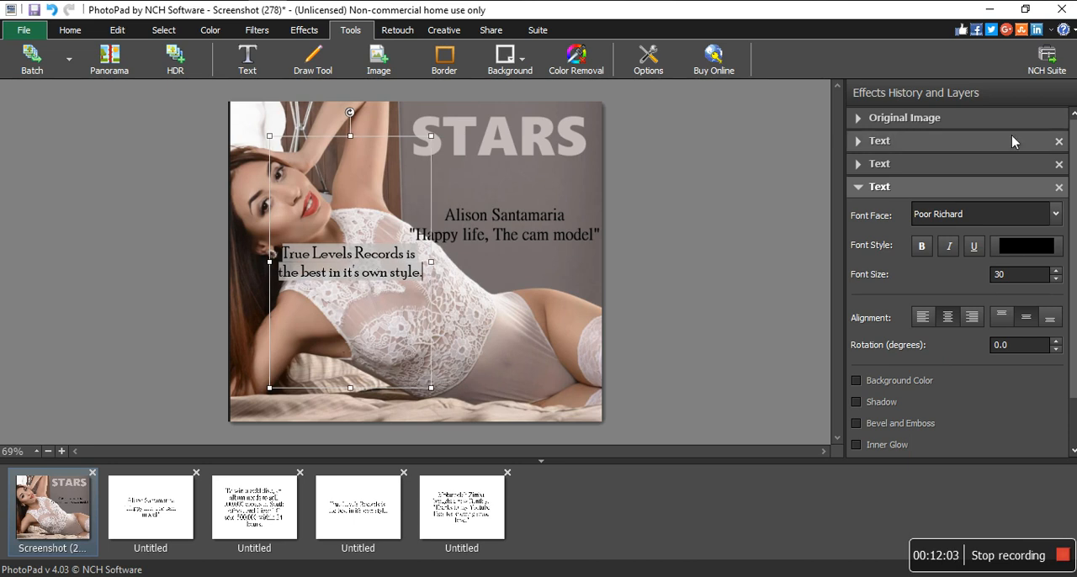
pyautogui.click(920, 247)
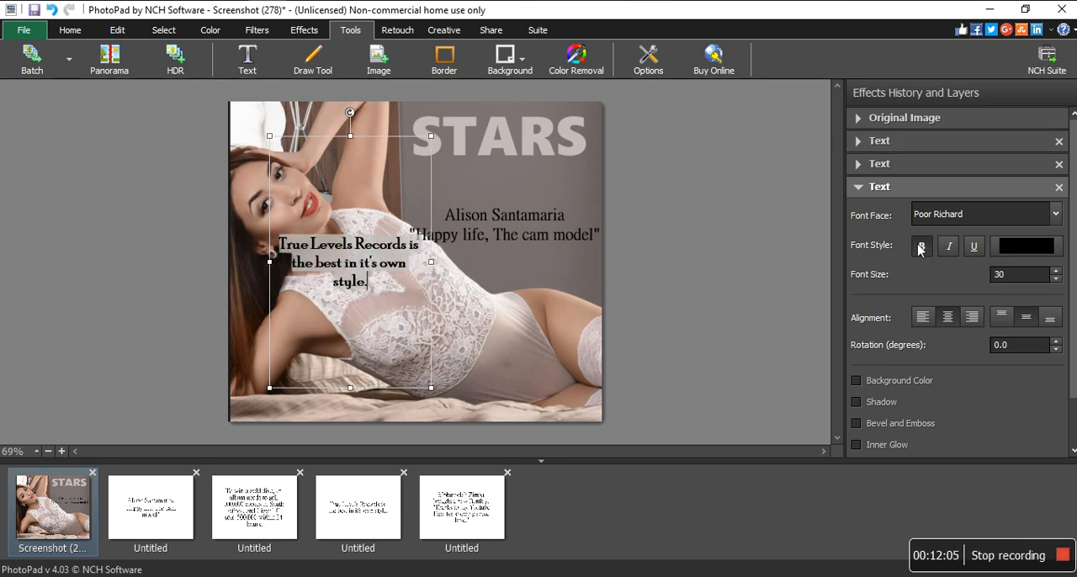
# - Widen the True Levels Records text box so the sentence wraps onto two lines and move it to the photo's lower right corner
pyautogui.click(365, 284)
pyautogui.moveTo(424, 263); pyautogui.dragTo(448, 262)
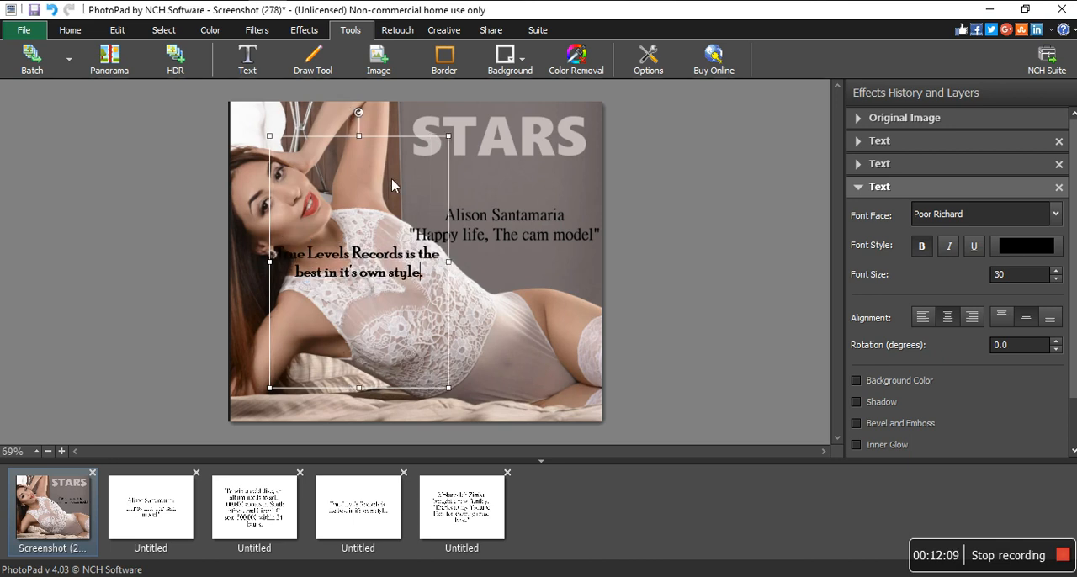
pyautogui.moveTo(429, 151); pyautogui.dragTo(564, 281)
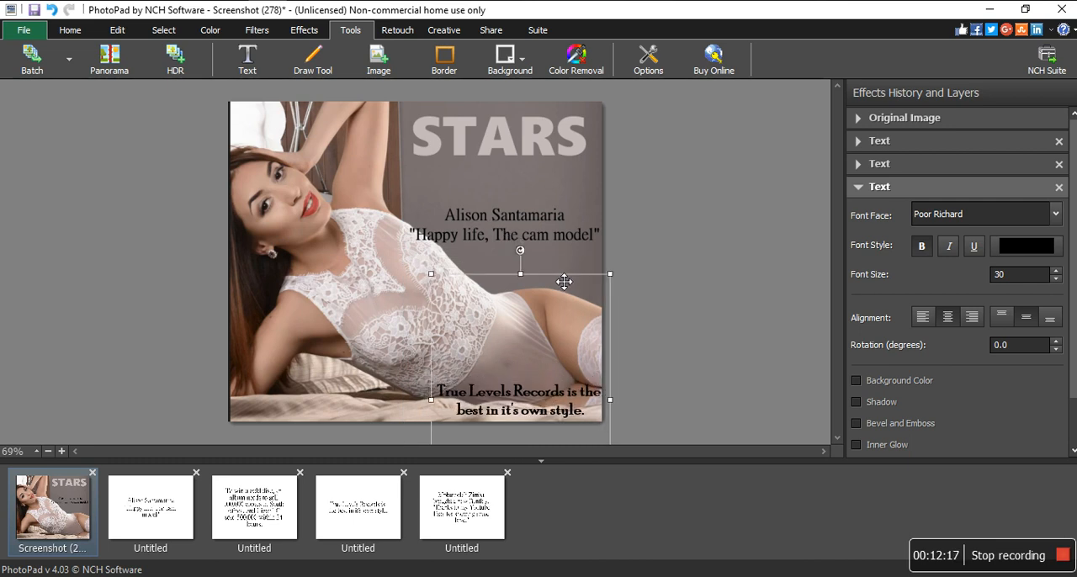
pyautogui.click(660, 191)
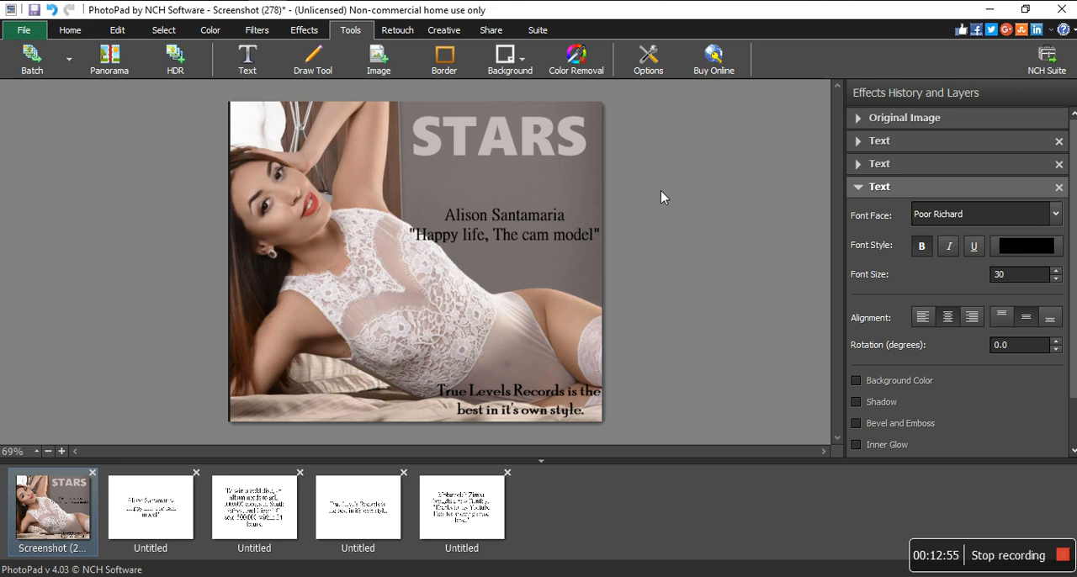
pyautogui.click(859, 189)
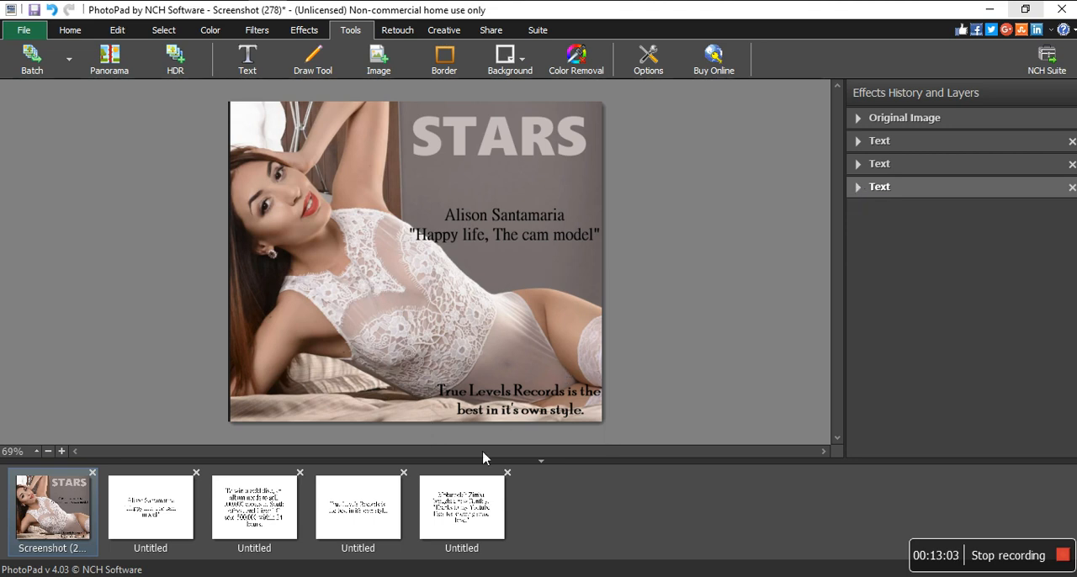
# - Copy the new Bentley quote from its prepared text image onto the cover as new text
pyautogui.click(462, 502)
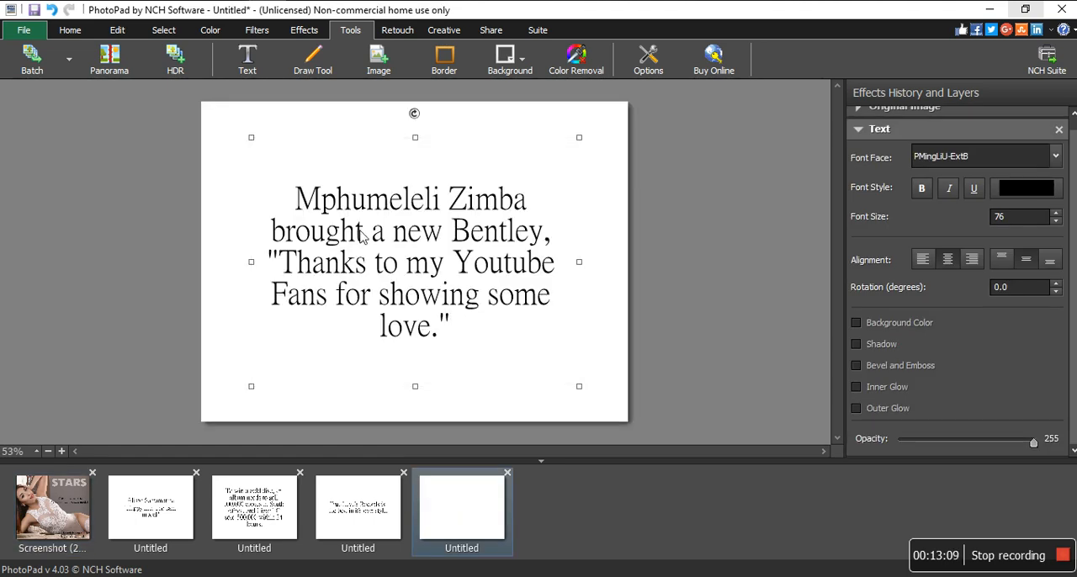
pyautogui.hotkey('ctrl', 'a')
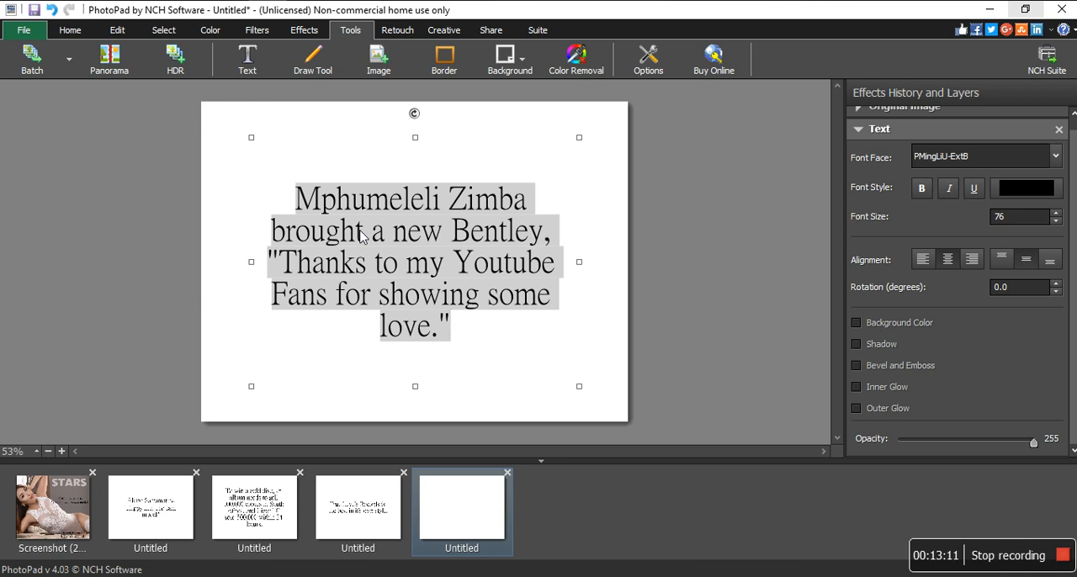
pyautogui.click(53, 520)
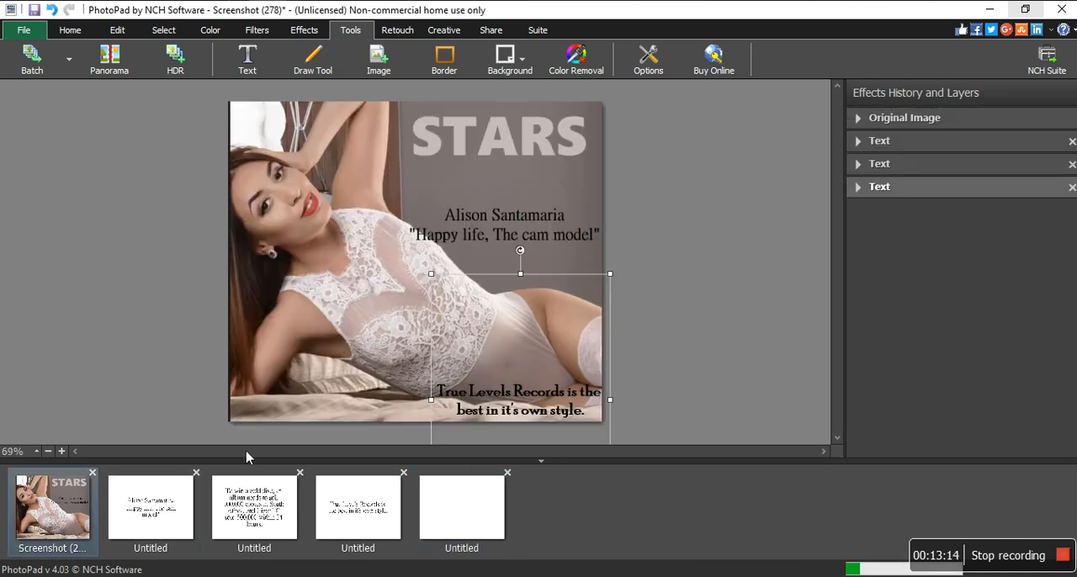
pyautogui.click(255, 66)
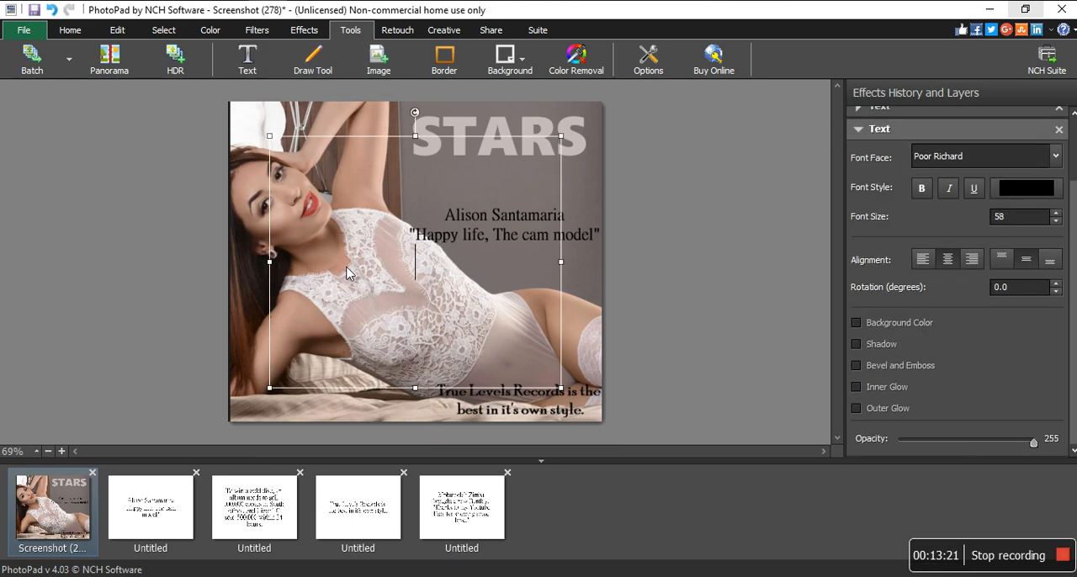
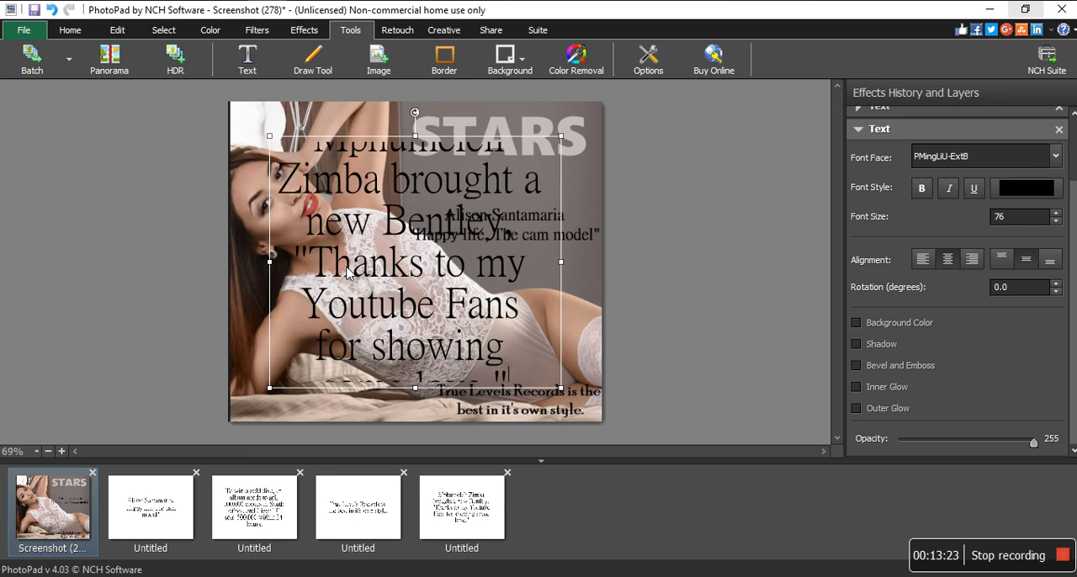
# - Set the whole Bentley quote to the Microsoft YaHei font at size 30
pyautogui.hotkey('ctrl', 'a')
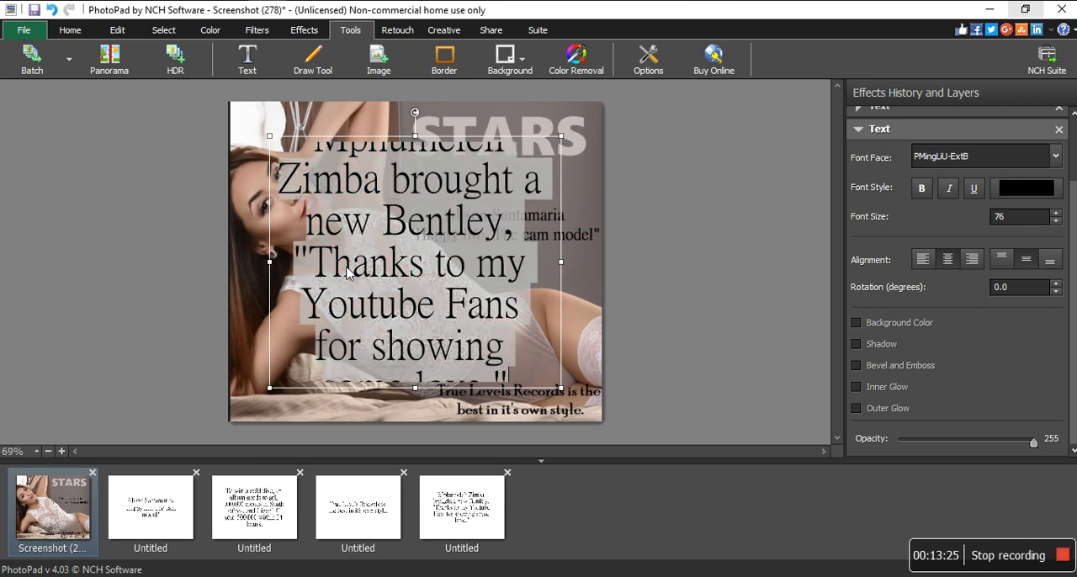
pyautogui.click(971, 149)
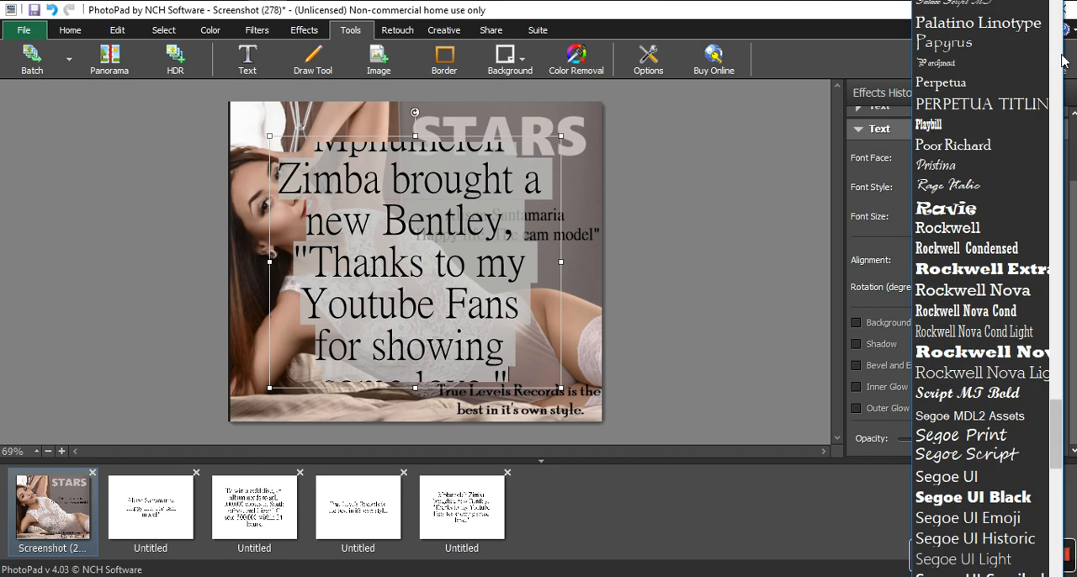
pyautogui.click(1059, 57)
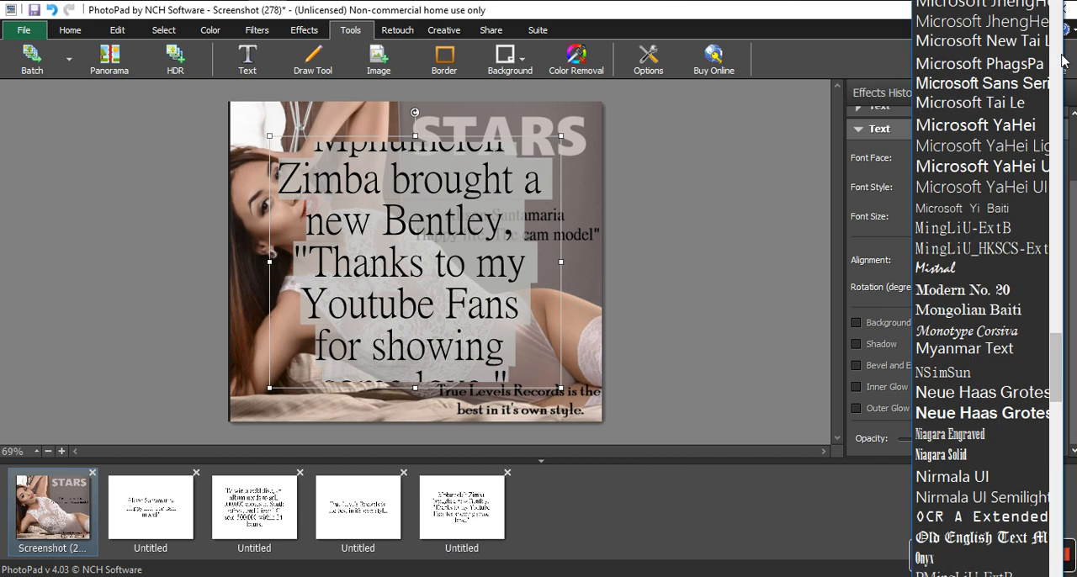
pyautogui.click(969, 126)
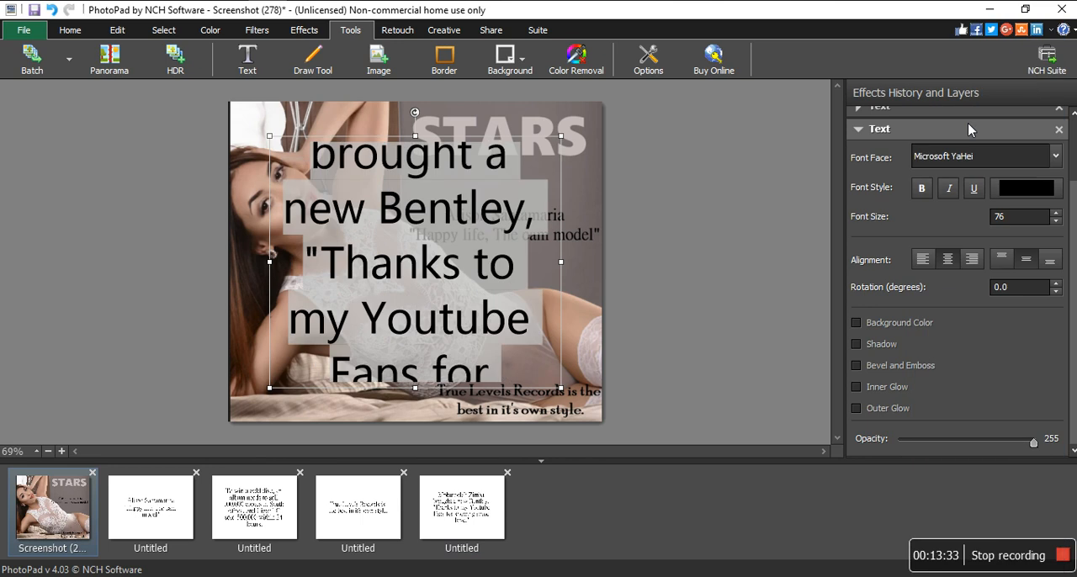
pyautogui.click(1023, 220)
pyautogui.press('BackSpace')
pyautogui.press('BackSpace')
pyautogui.write('3')
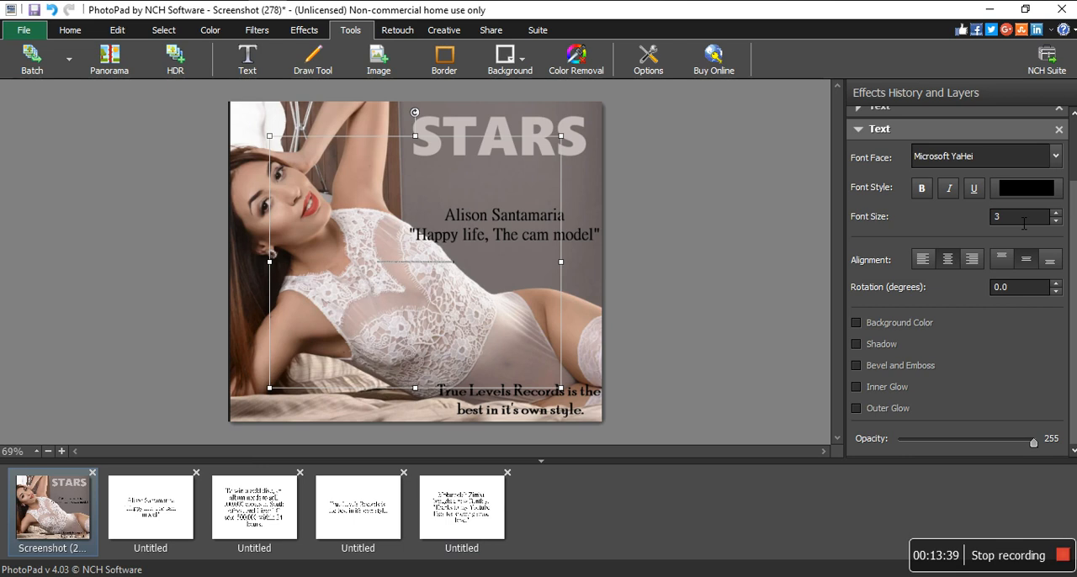
pyautogui.write('0')
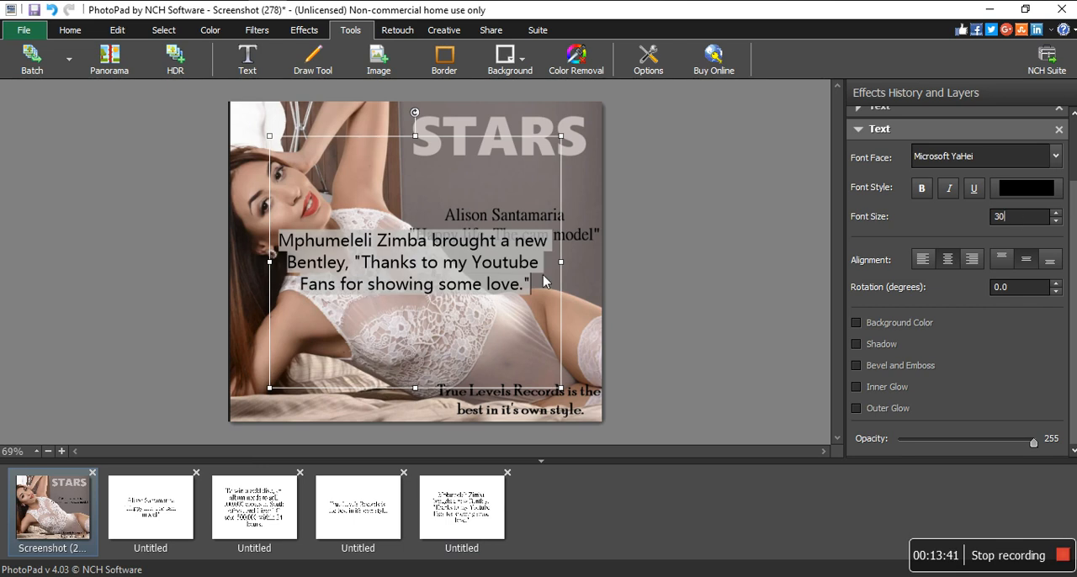
# - Reduce the height of the Bentley quote's text box, make the text bold, and move it up to the photo's left side
pyautogui.click(546, 280)
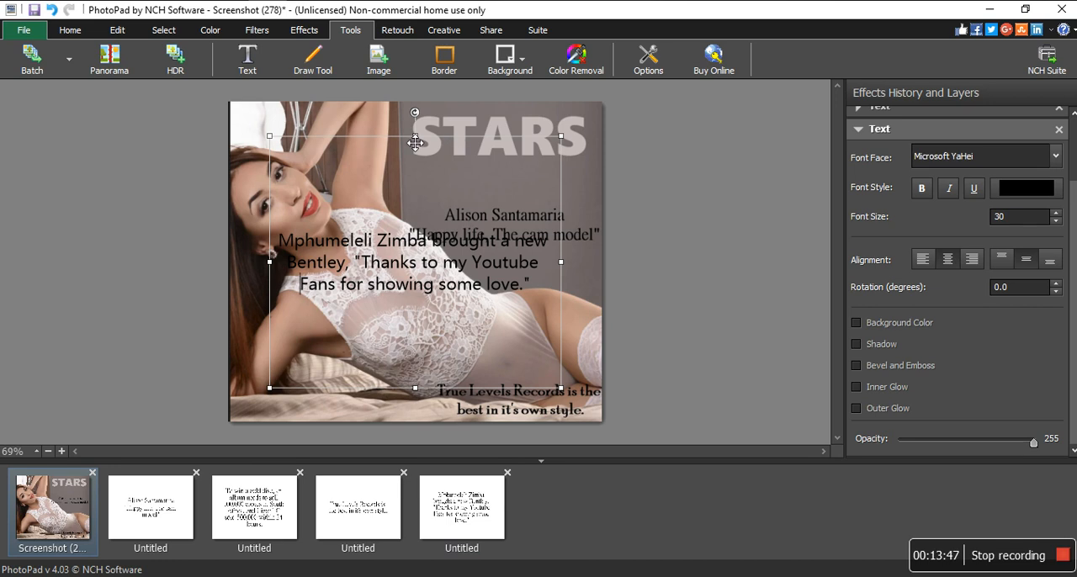
pyautogui.moveTo(418, 145); pyautogui.dragTo(416, 206)
pyautogui.moveTo(415, 253); pyautogui.dragTo(424, 314)
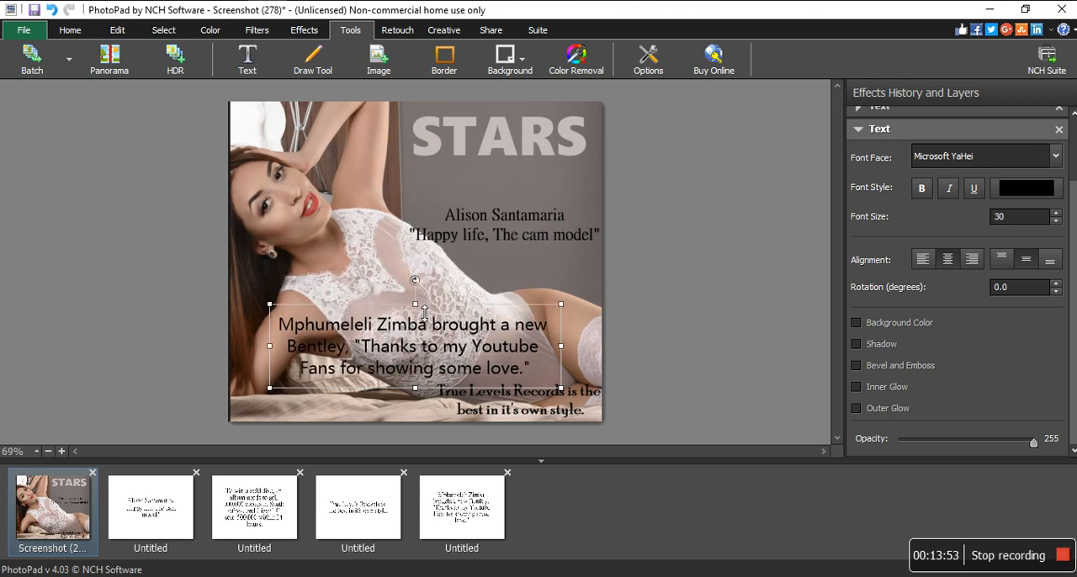
pyautogui.click(921, 190)
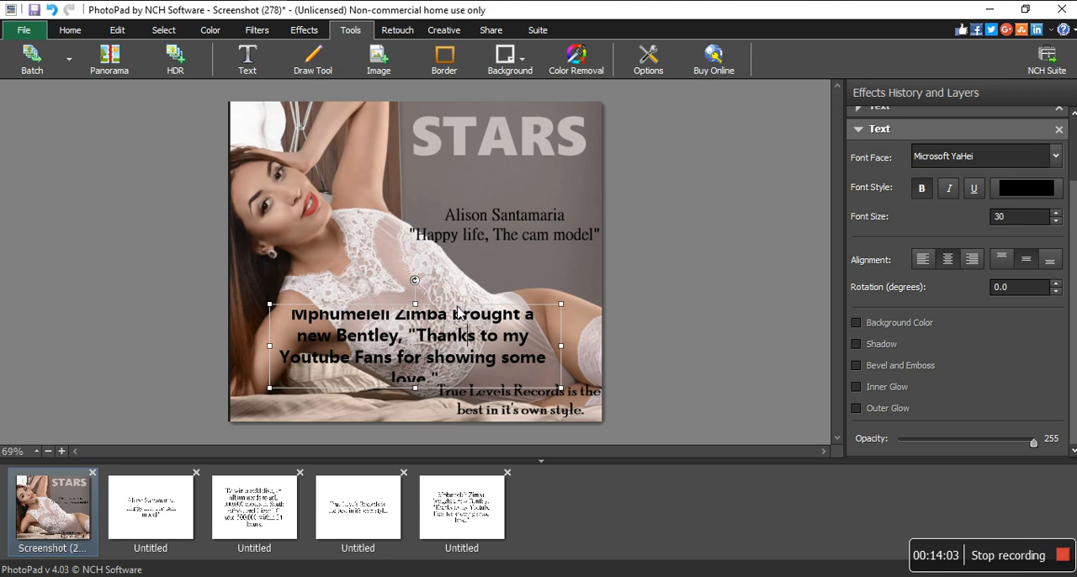
pyautogui.moveTo(459, 312); pyautogui.dragTo(417, 264)
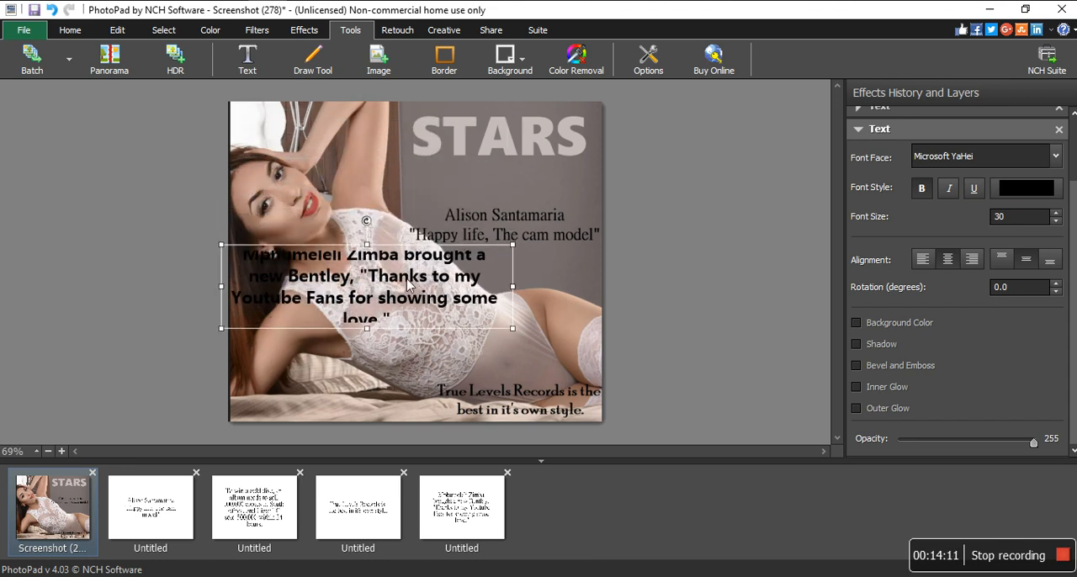
# - Set the Bentley quote's font size to 21
pyautogui.doubleClick(407, 284)
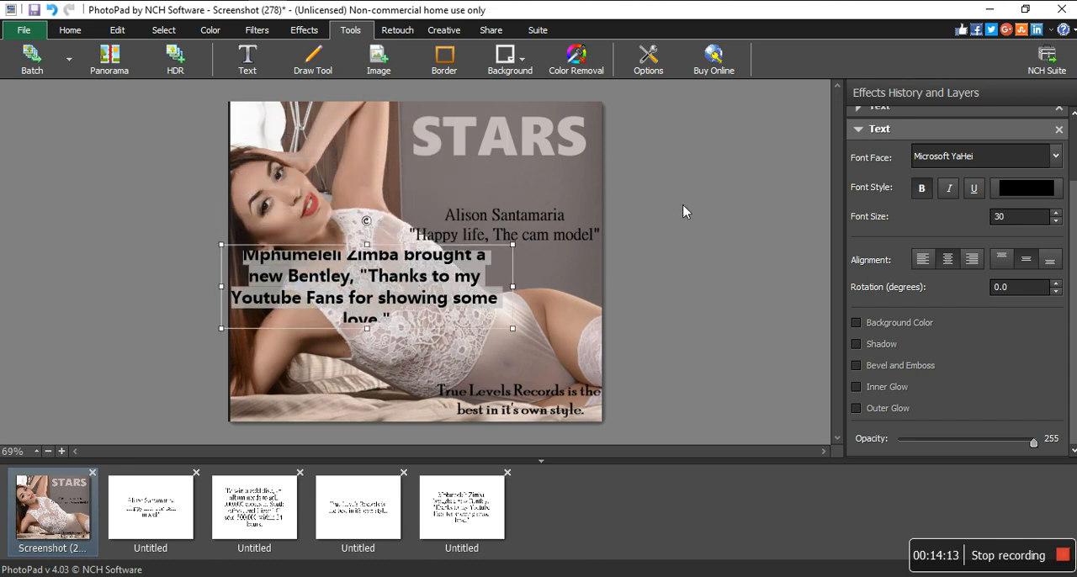
pyautogui.click(1001, 217)
pyautogui.click(1052, 221)
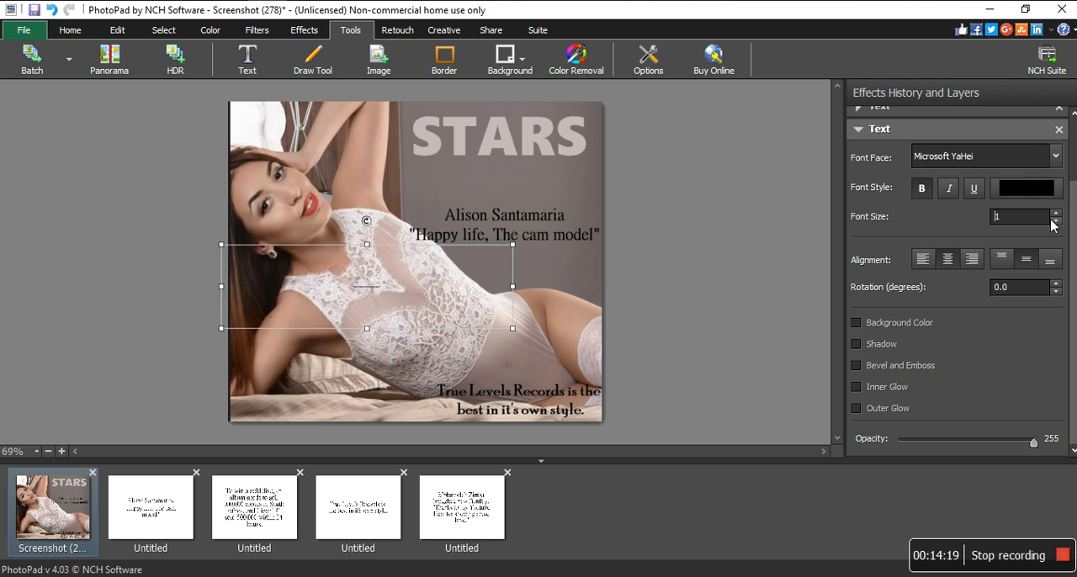
pyautogui.write('5')
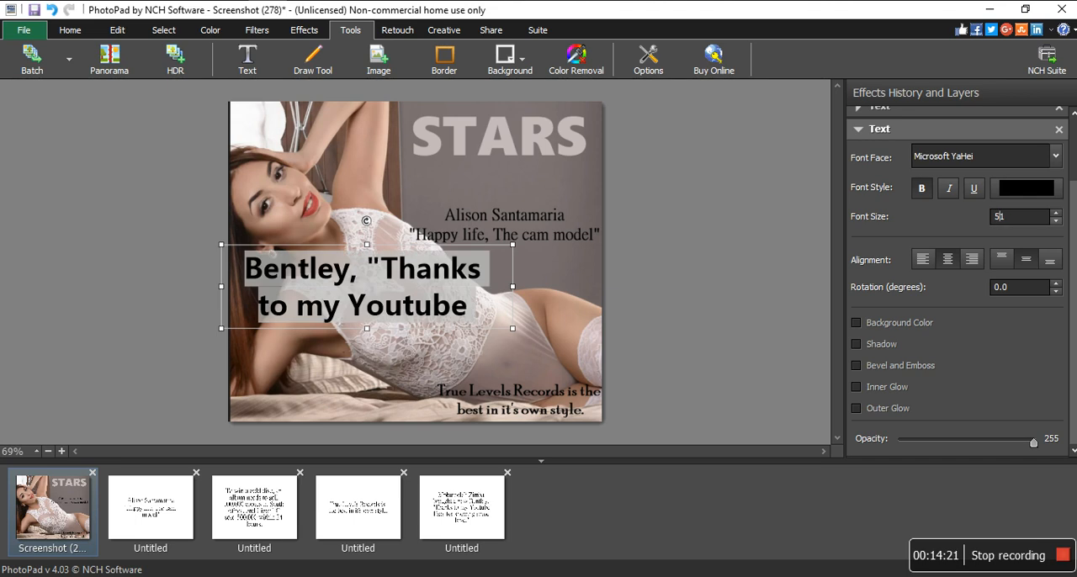
pyautogui.press('BackSpace')
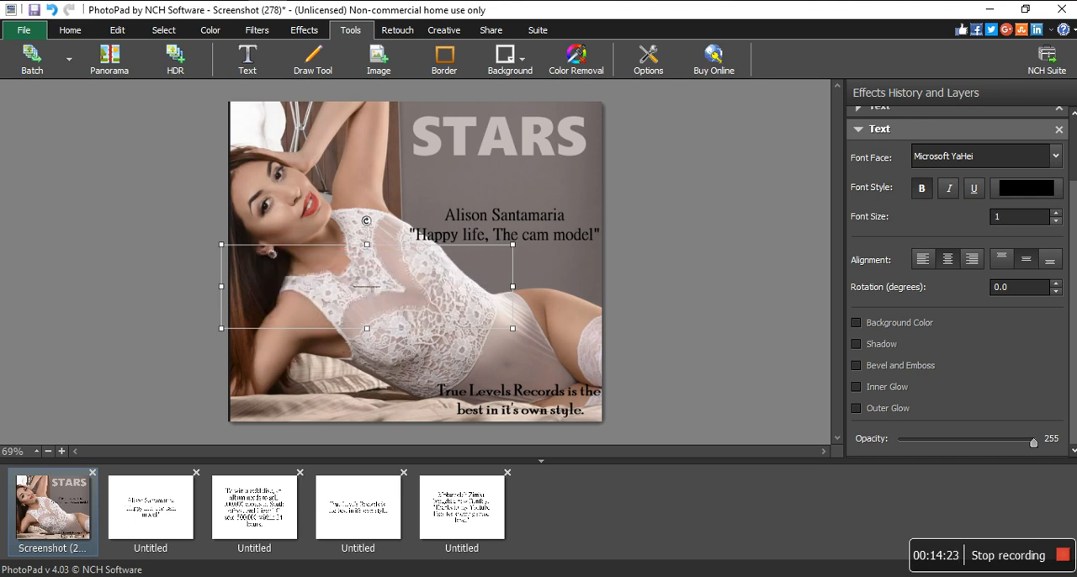
pyautogui.write('151')
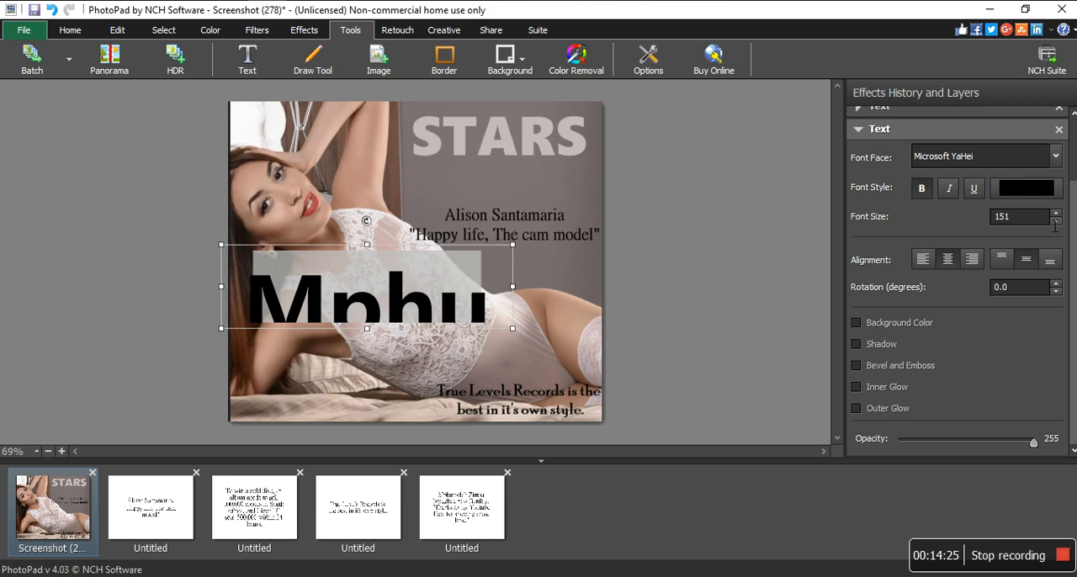
pyautogui.press('BackSpace')
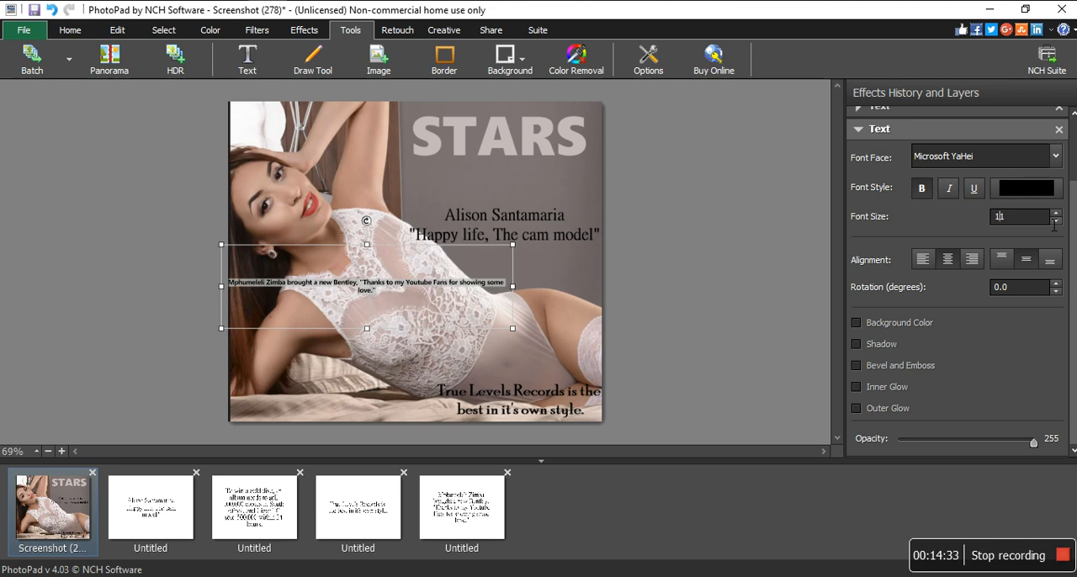
pyautogui.press('BackSpace')
pyautogui.write('20')
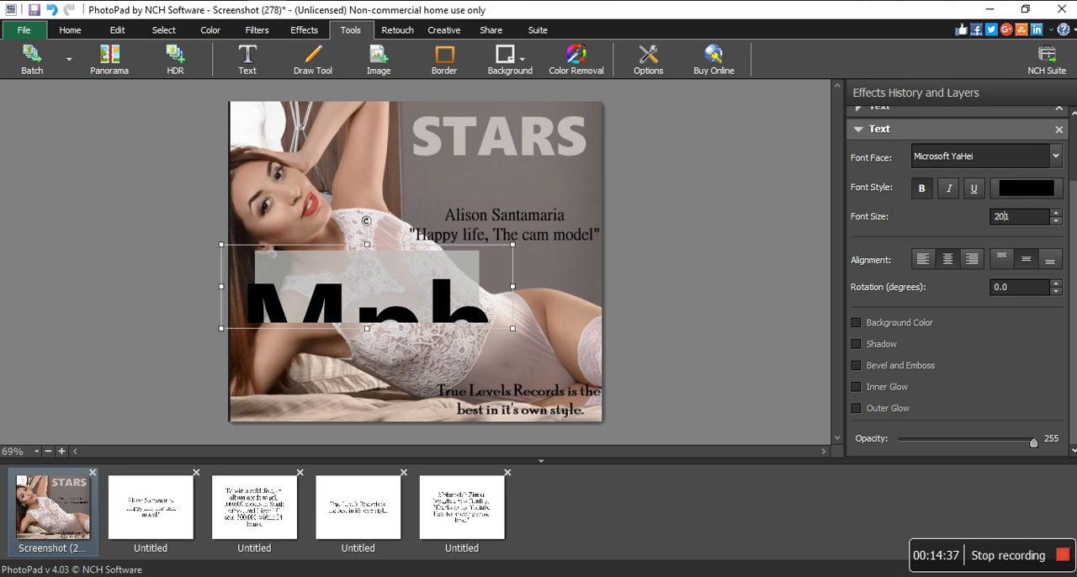
pyautogui.press('BackSpace')
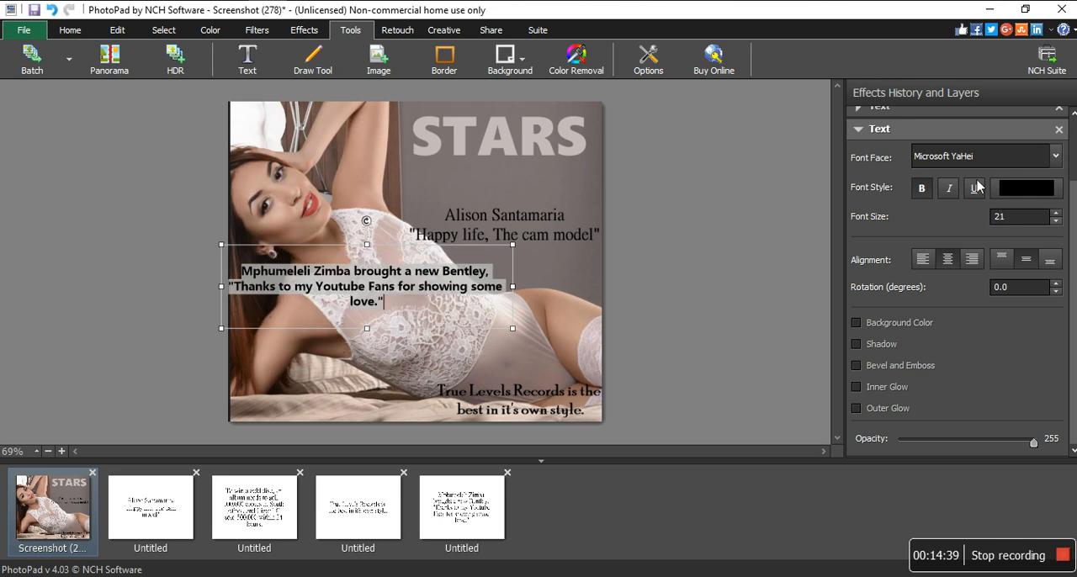
# - Narrow the Bentley quote's text box to wrap onto four lines and place it between the black headline and the True Levels Records line
pyautogui.moveTo(514, 287); pyautogui.dragTo(414, 326)
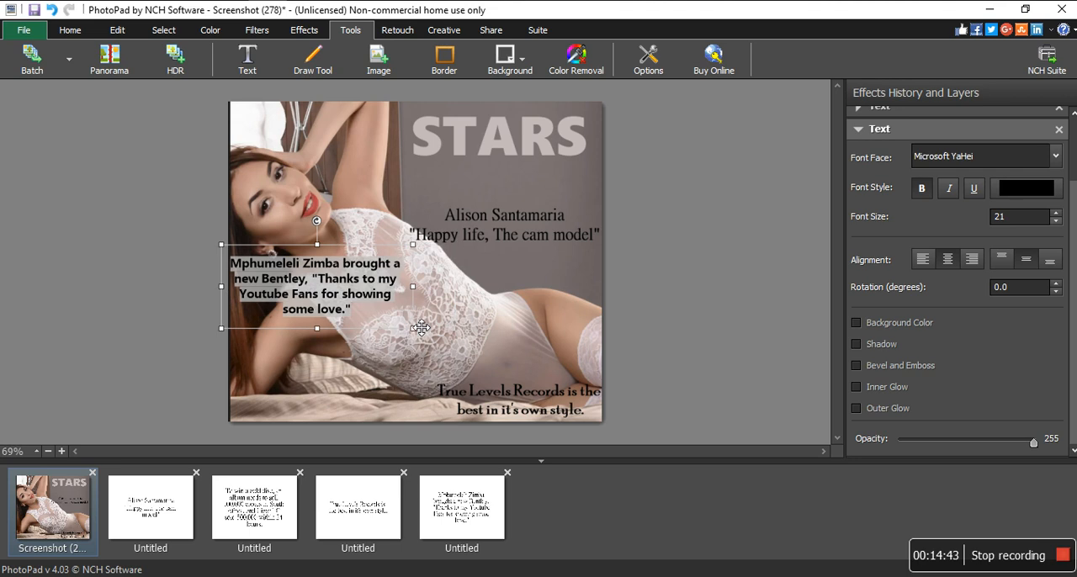
pyautogui.click(382, 314)
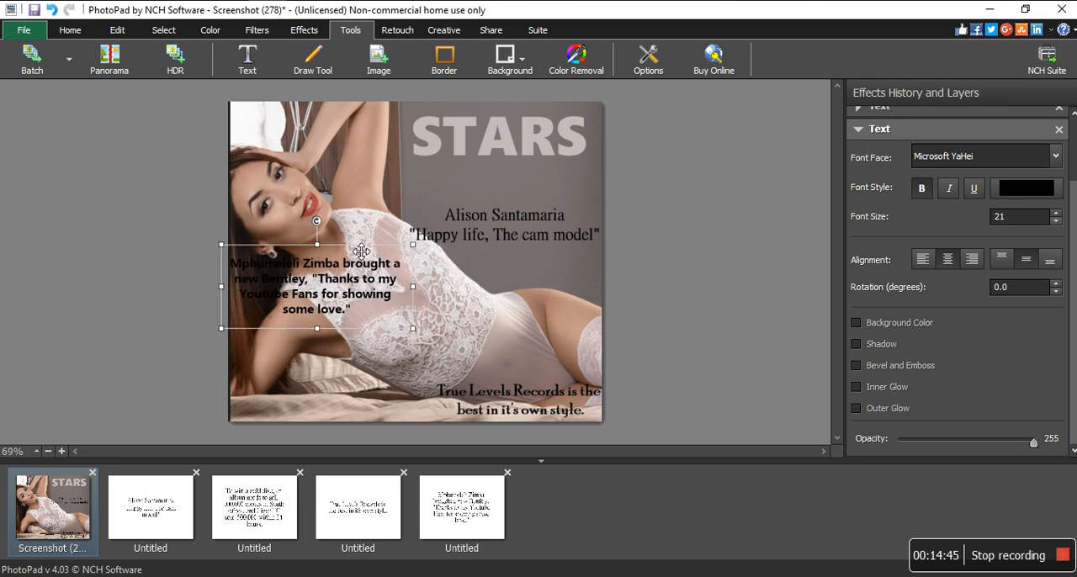
pyautogui.moveTo(353, 248); pyautogui.dragTo(557, 280)
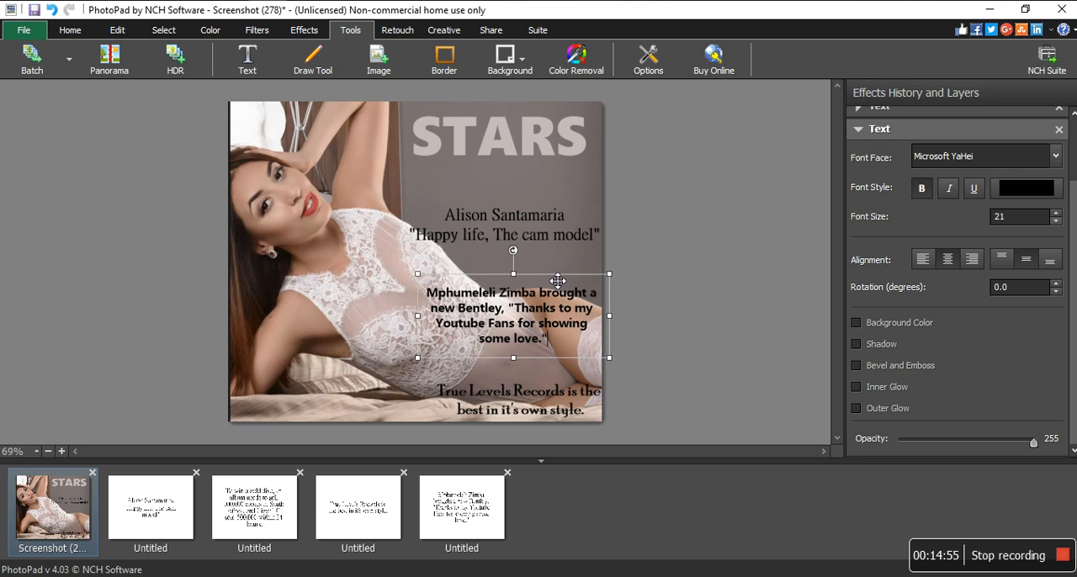
pyautogui.click(667, 274)
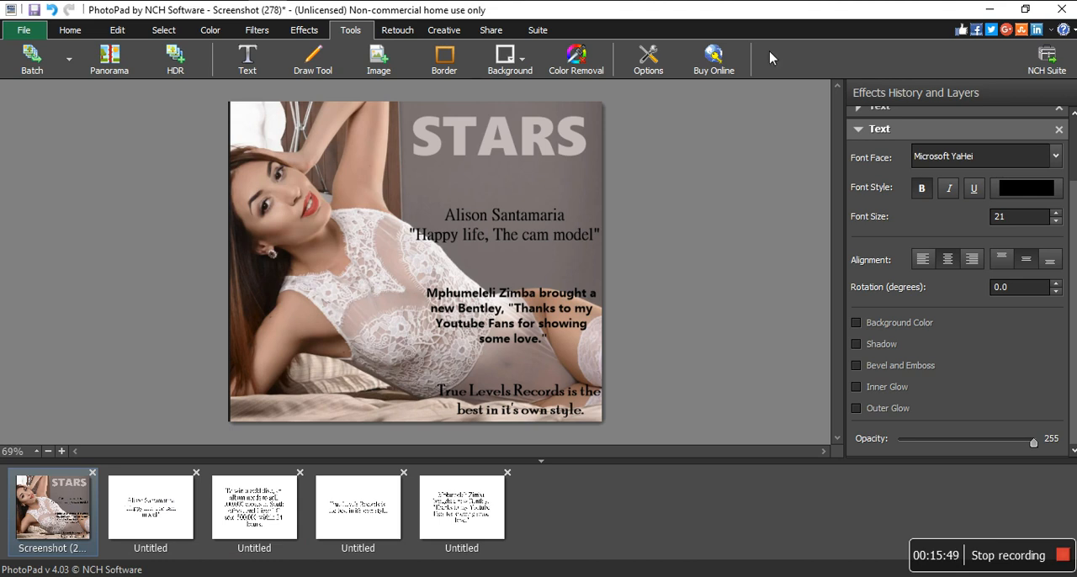
# - Add an Inner Glow to the STARS title, keeping the default glow colour, and show the whole cover with all text layers
pyautogui.click(859, 130)
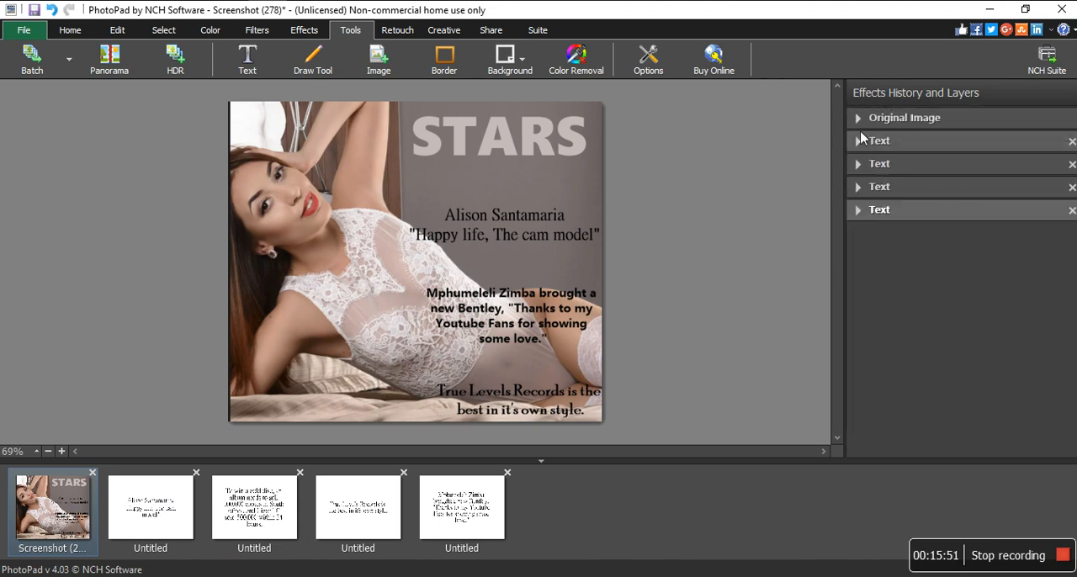
pyautogui.click(938, 143)
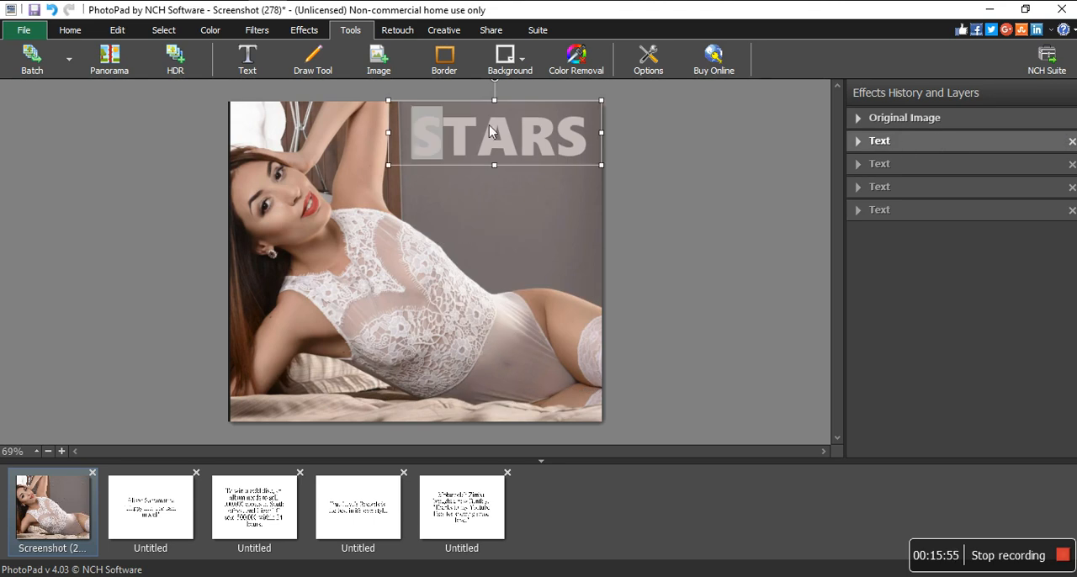
pyautogui.doubleClick(441, 117)
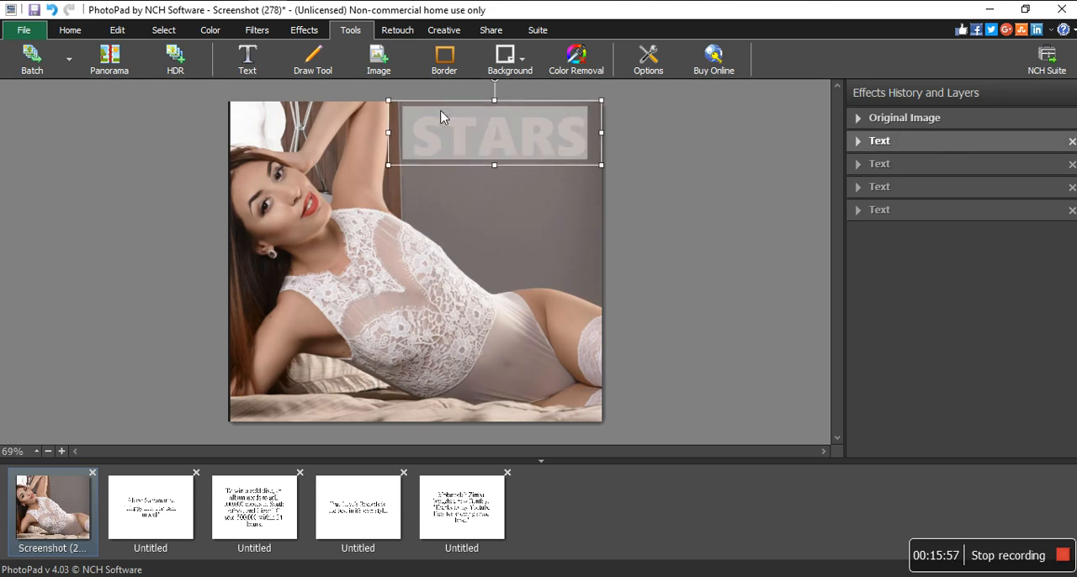
pyautogui.click(859, 141)
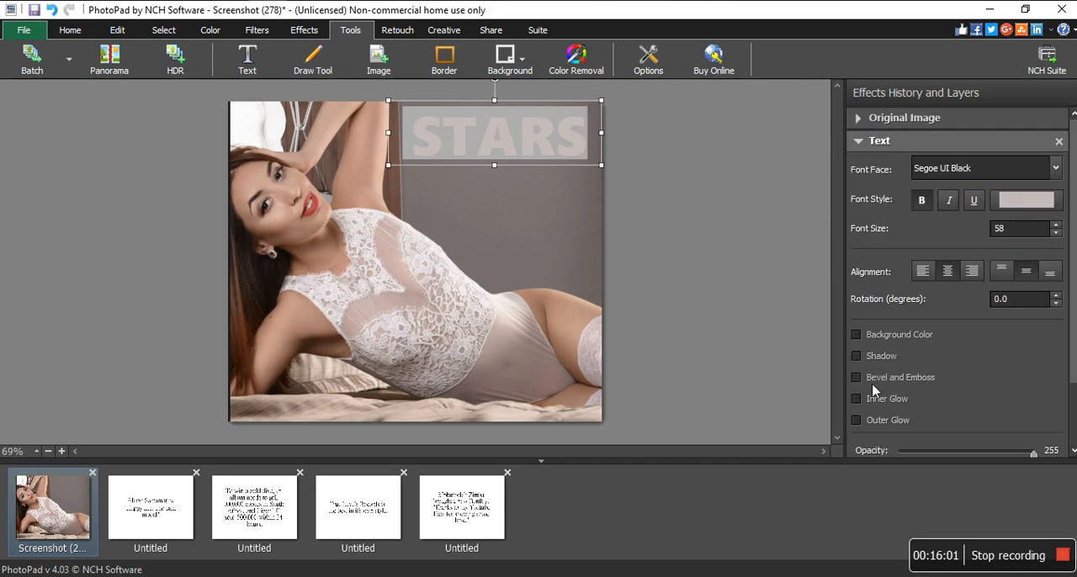
pyautogui.click(857, 399)
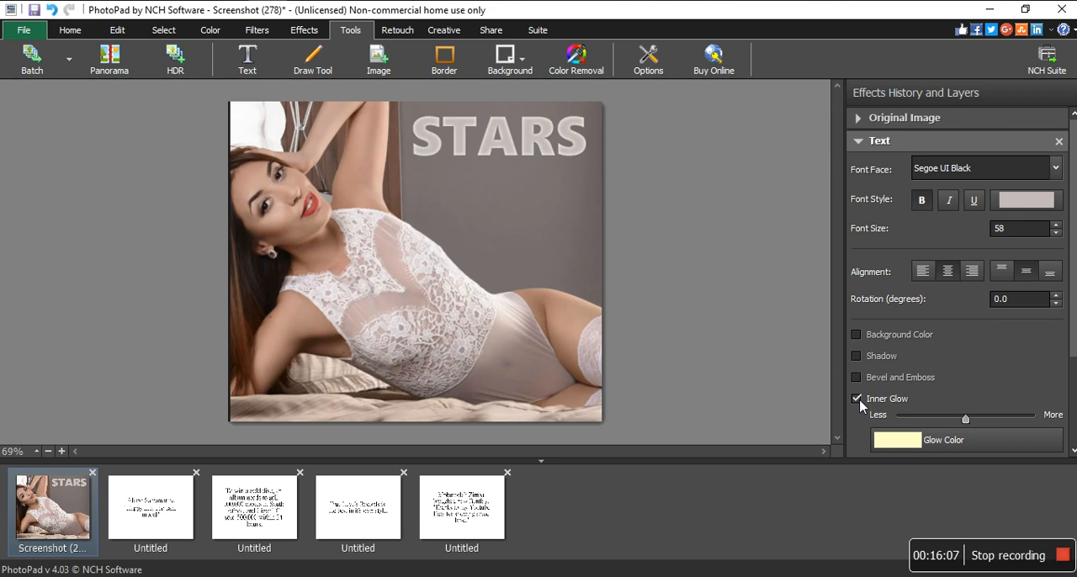
pyautogui.click(857, 142)
pyautogui.doubleClick(913, 211)
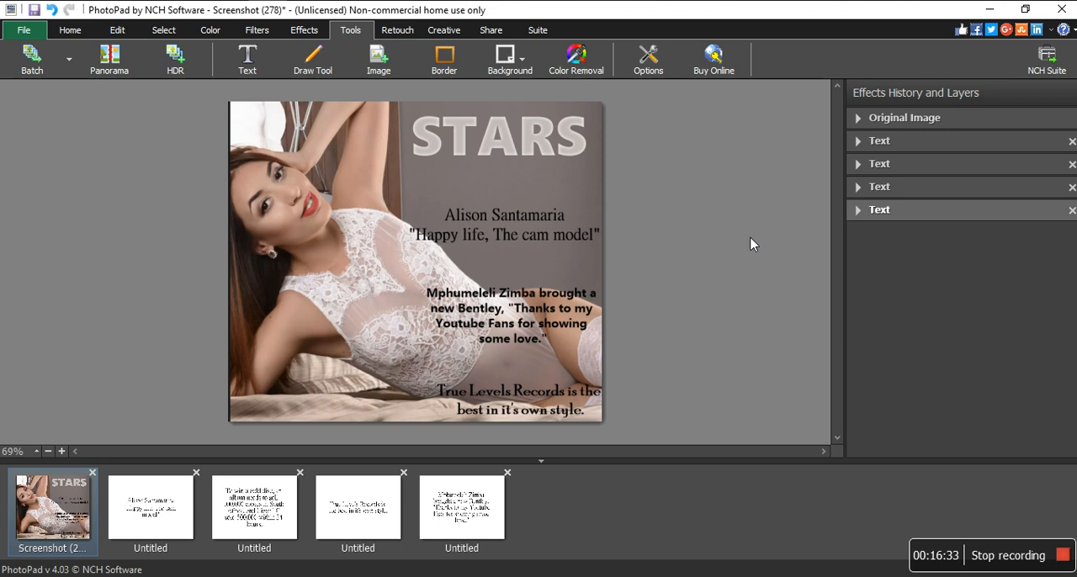
# - Check the original image's file name and dimensions in the layer history and return to the last text layer
pyautogui.click(989, 119)
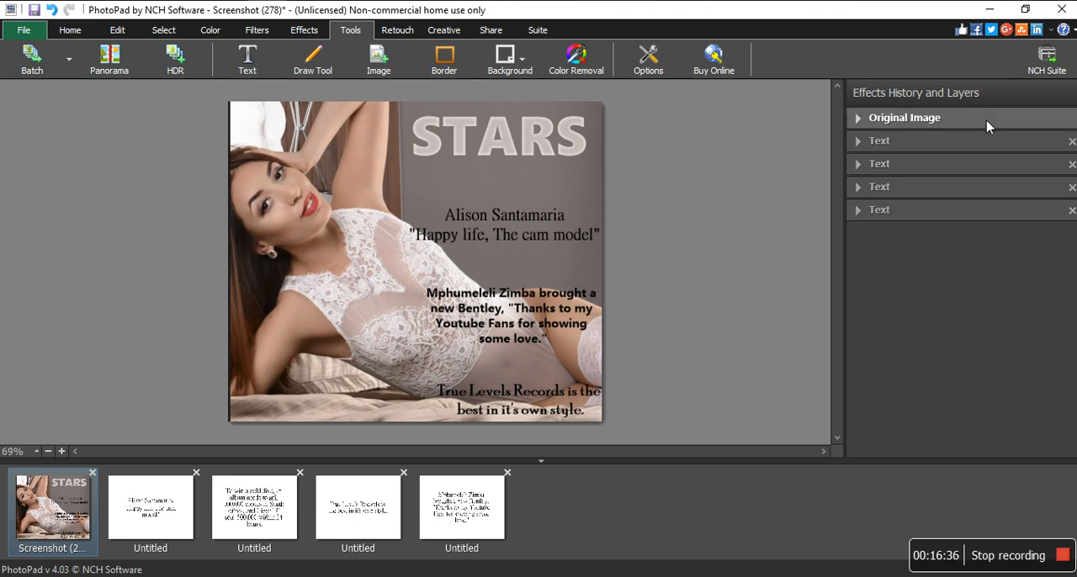
pyautogui.click(862, 122)
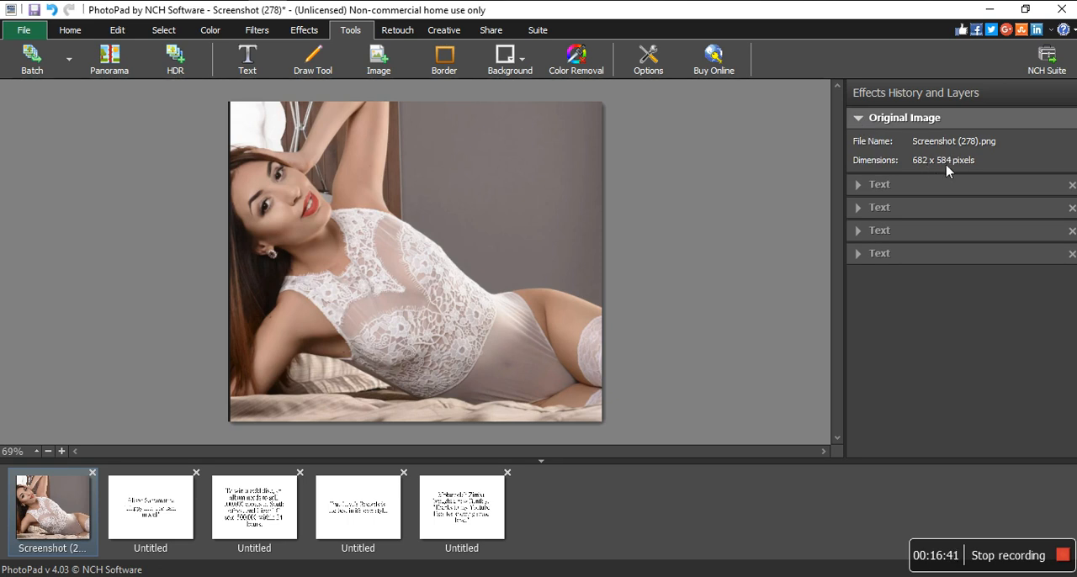
pyautogui.click(856, 120)
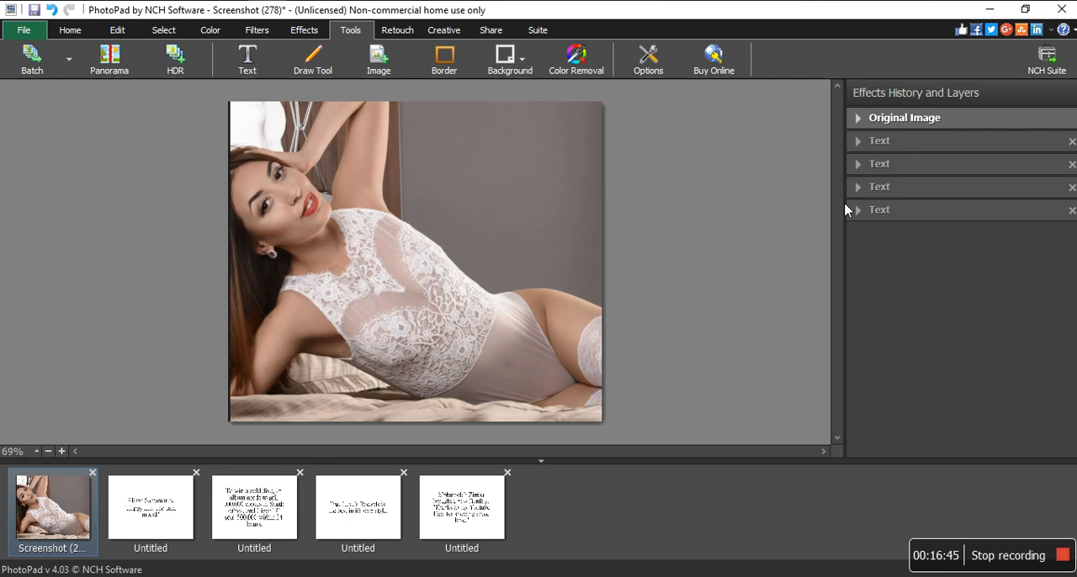
pyautogui.click(894, 212)
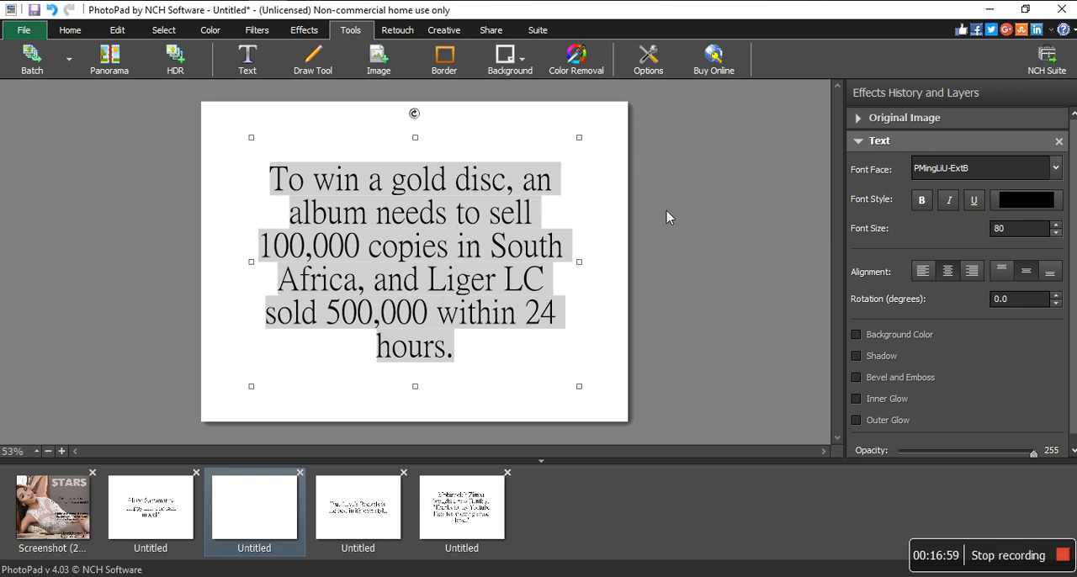
# - Review the draft images holding the gold disc, headline, True Levels Records and Bentley texts, and return to the STARS cover
pyautogui.click(613, 244)
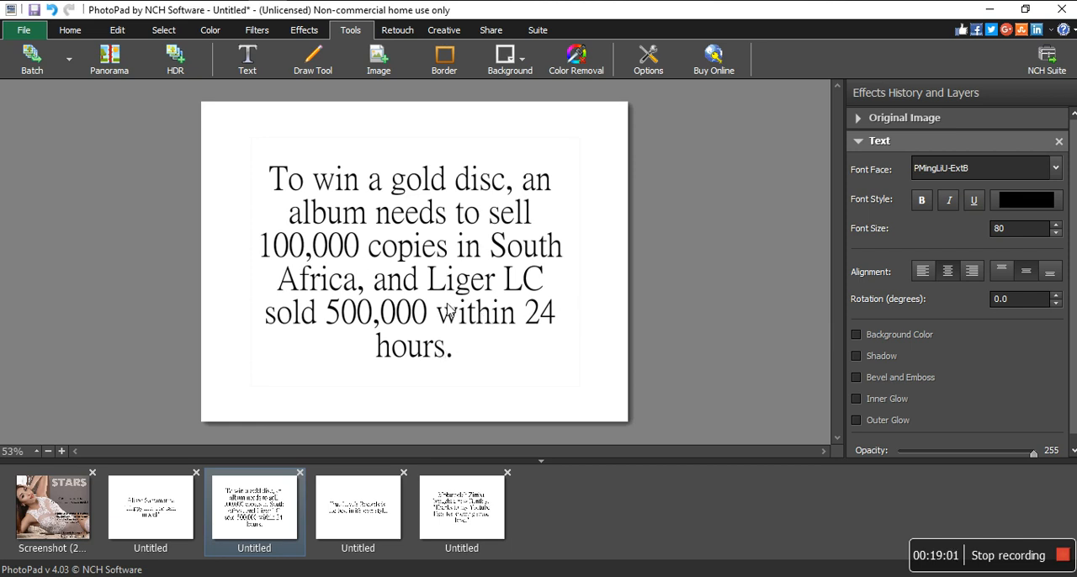
pyautogui.click(376, 530)
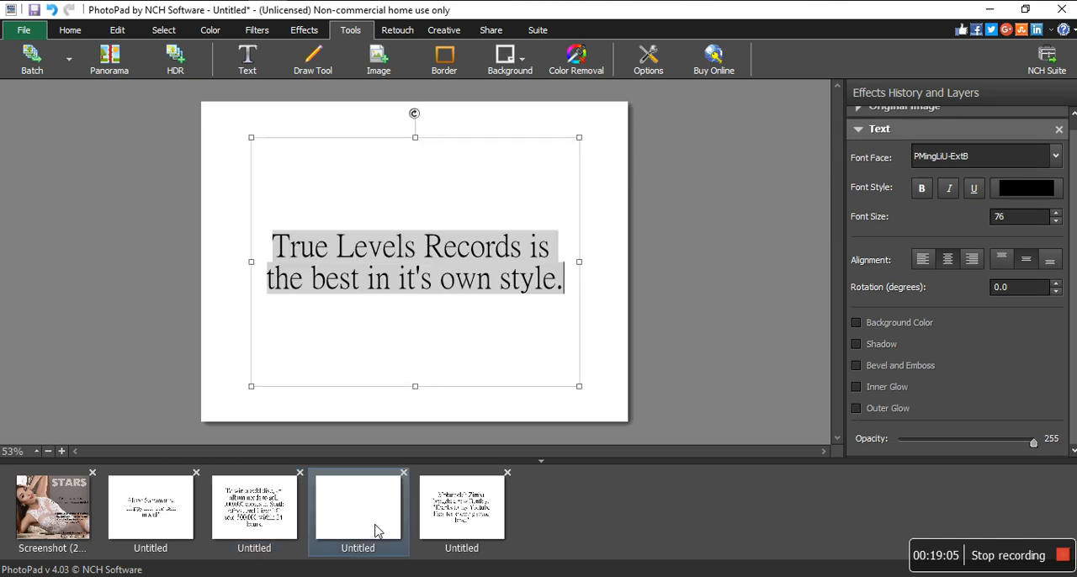
pyautogui.click(271, 513)
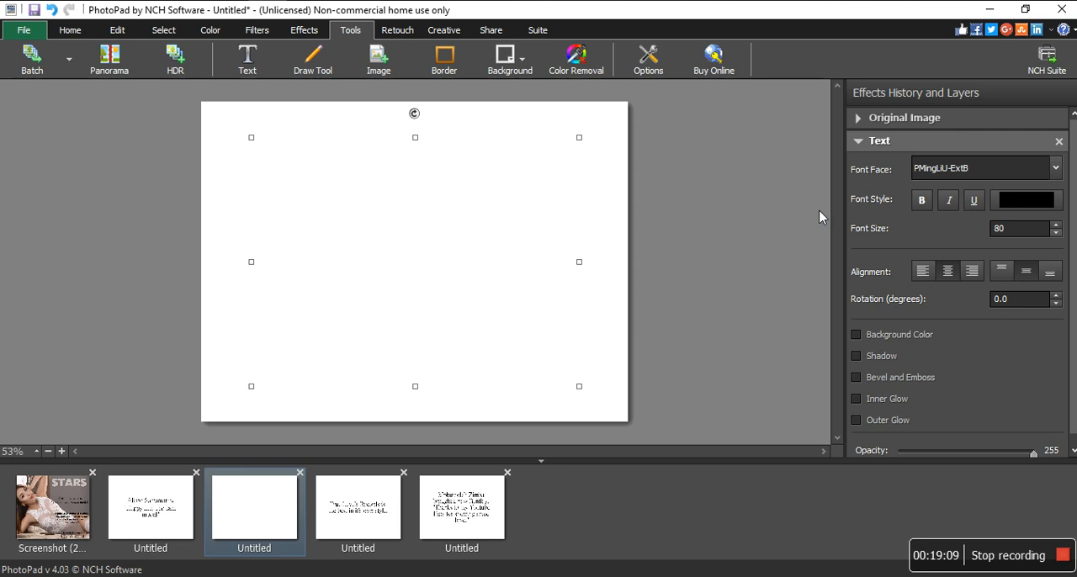
pyautogui.click(742, 229)
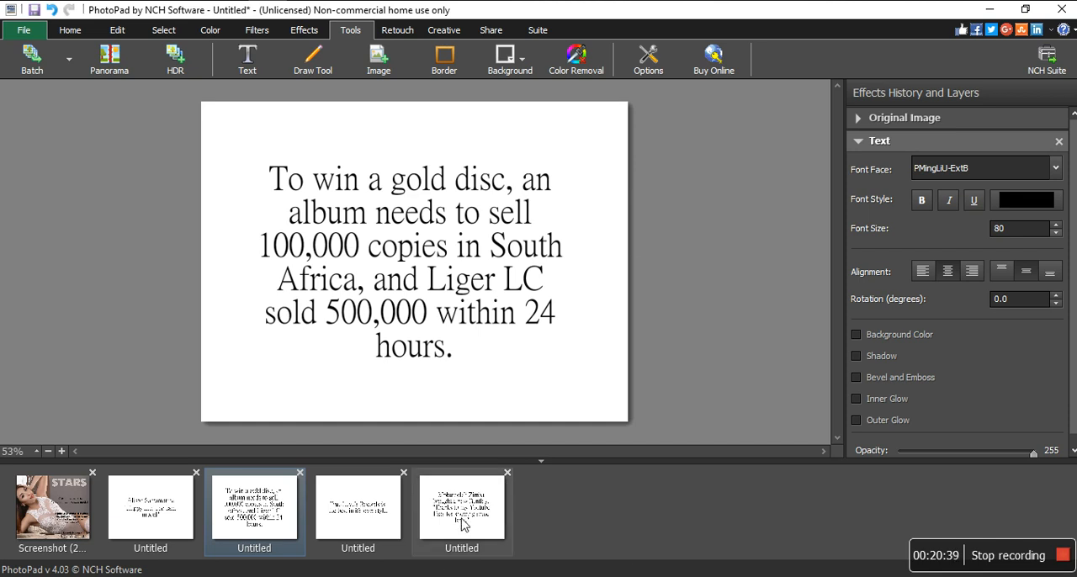
pyautogui.click(177, 506)
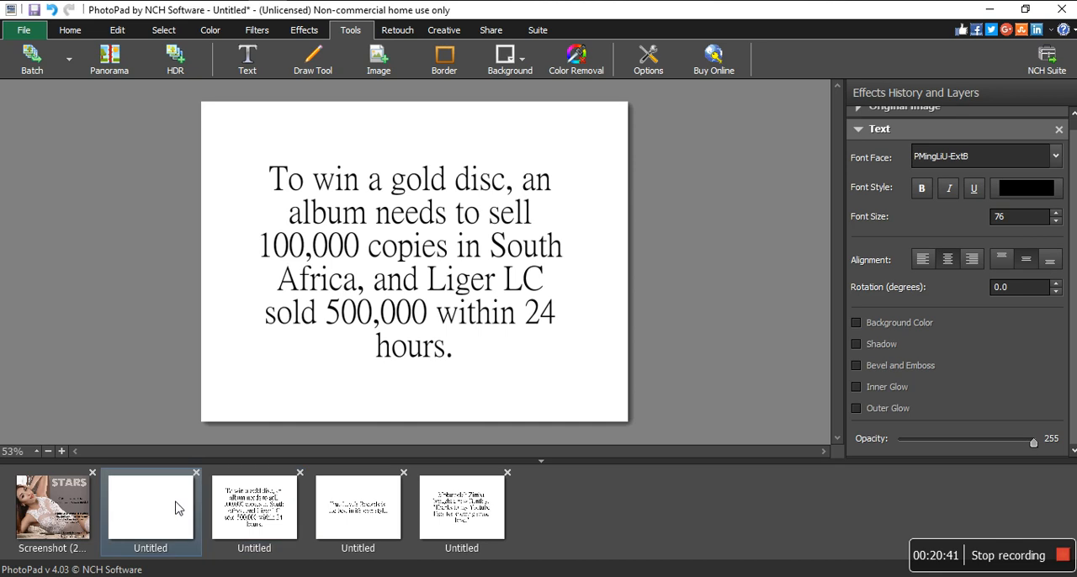
pyautogui.click(372, 510)
pyautogui.click(665, 286)
pyautogui.click(238, 496)
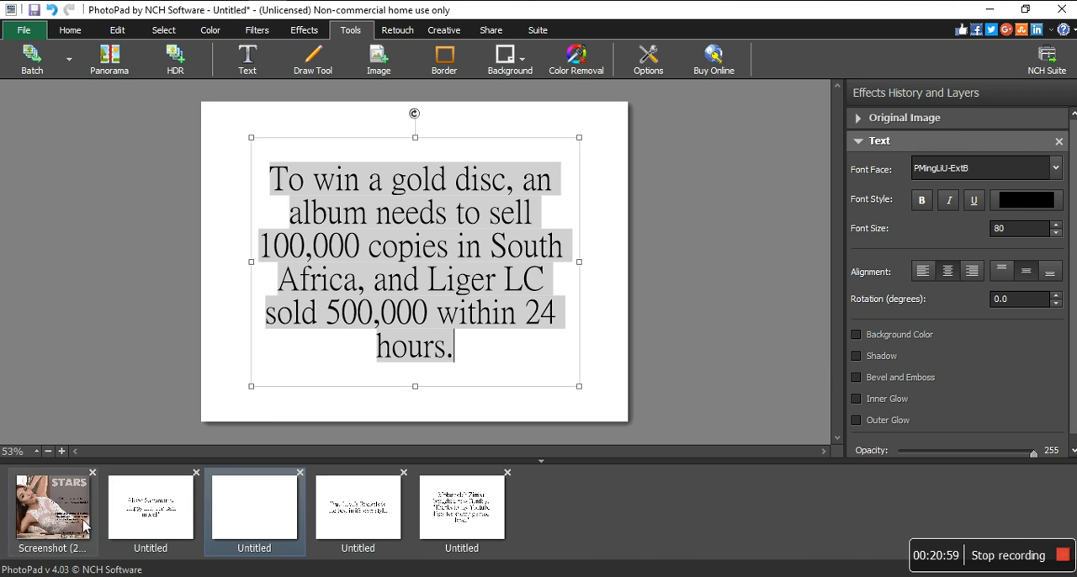
pyautogui.click(372, 515)
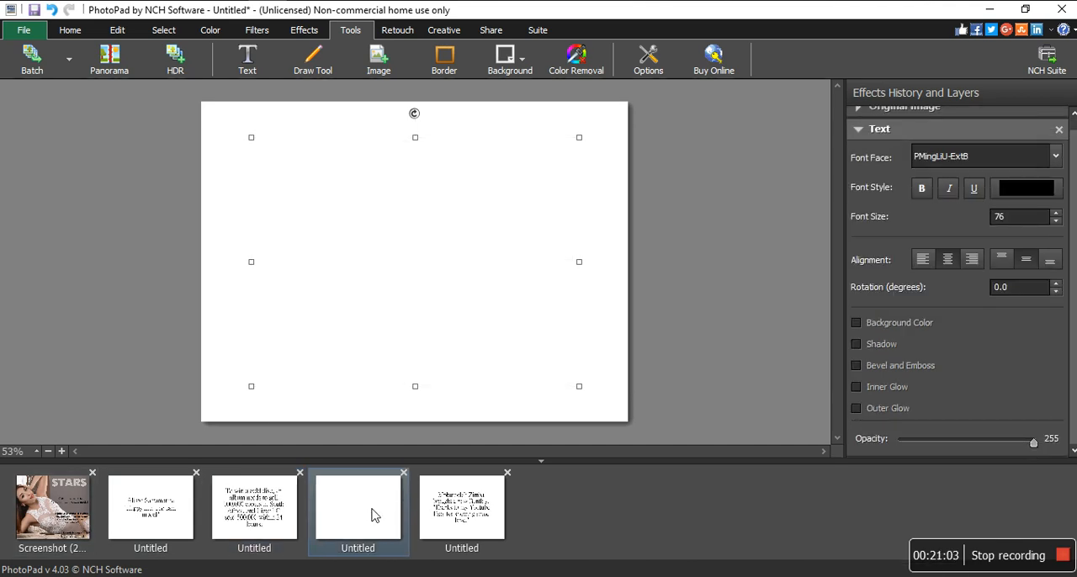
pyautogui.write("True Levels Records is the best in it's own style.")
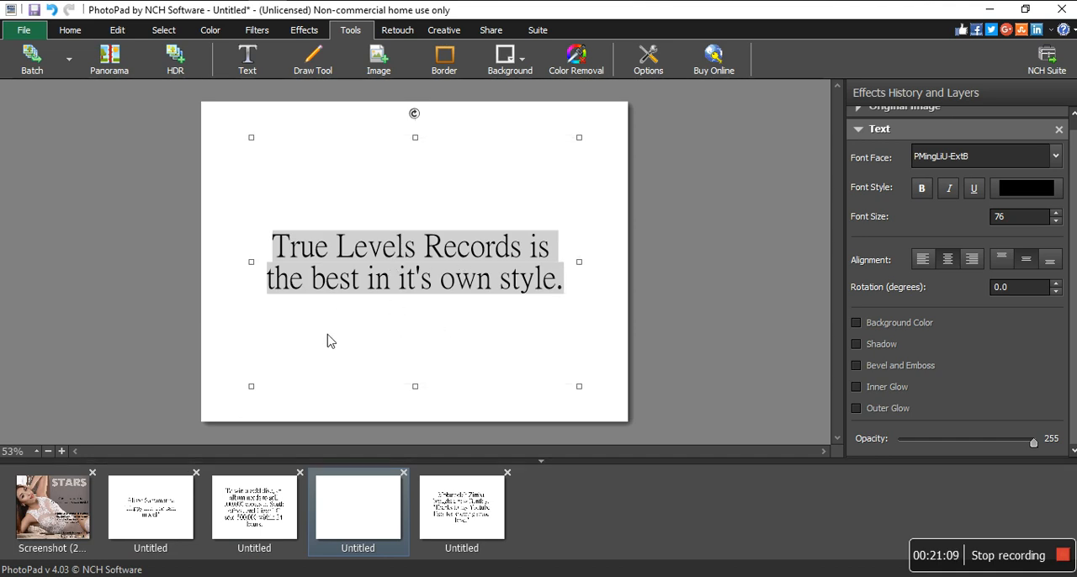
pyautogui.click(708, 245)
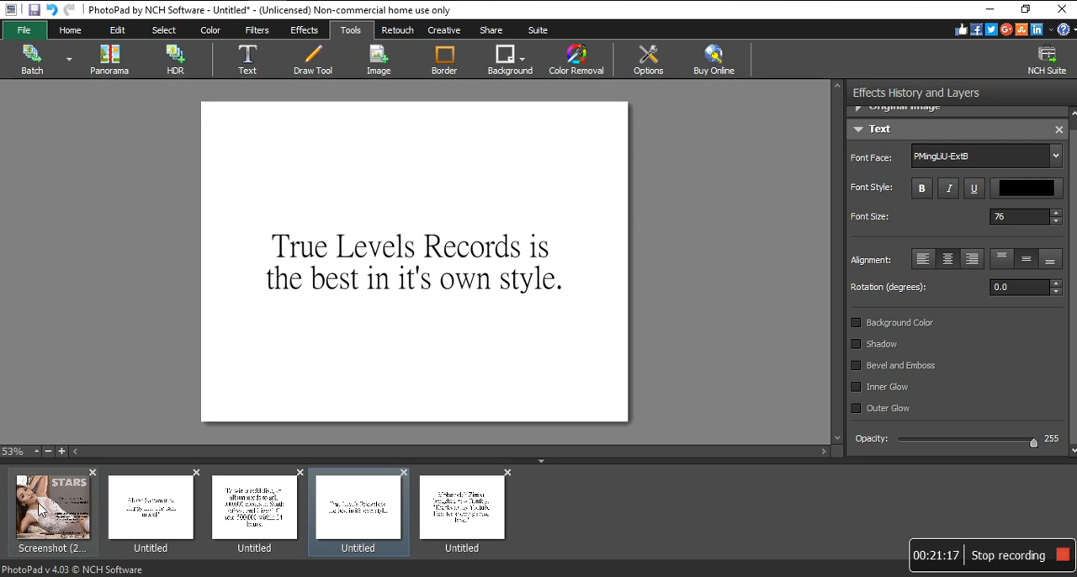
pyautogui.click(431, 504)
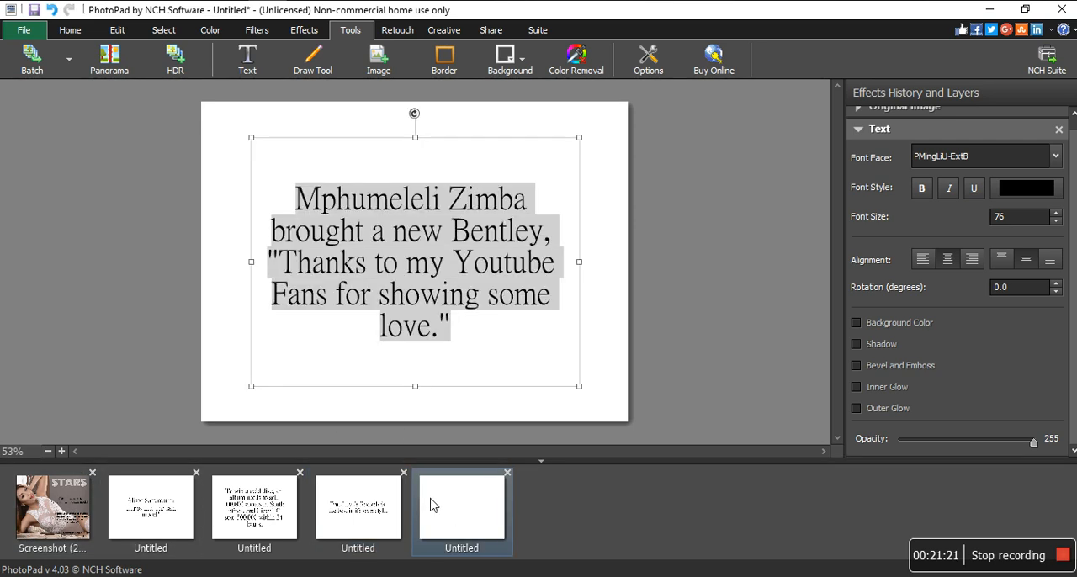
pyautogui.click(677, 287)
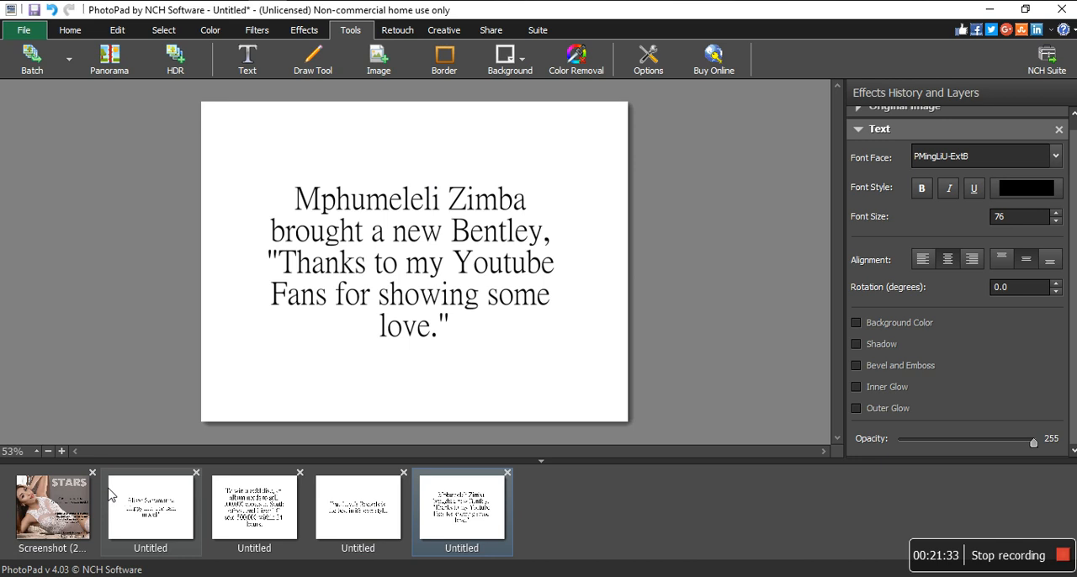
pyautogui.click(69, 506)
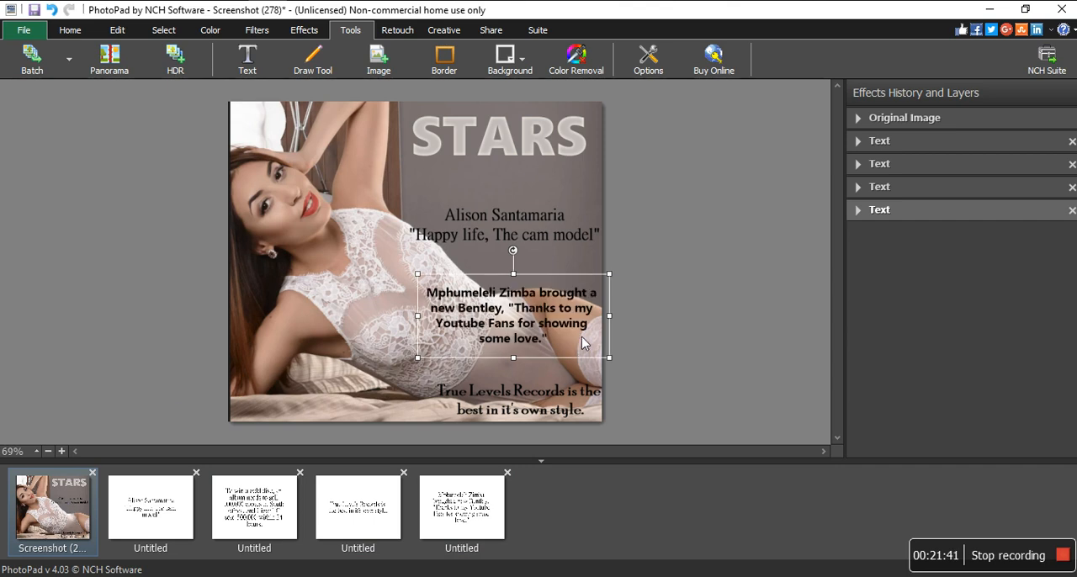
pyautogui.click(744, 206)
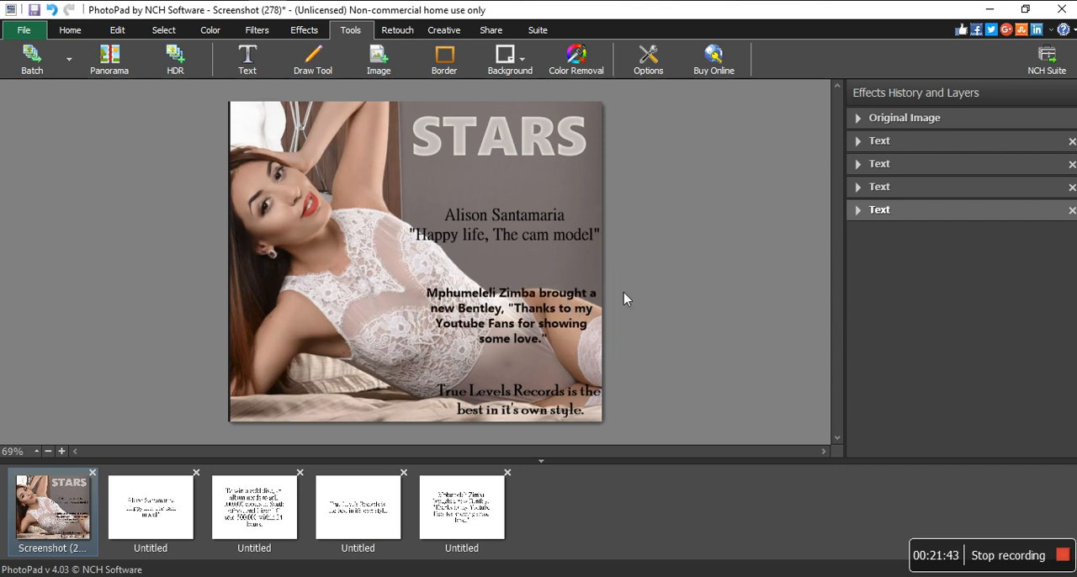
pyautogui.click(723, 224)
# - Switch to the browser, examine the GQ South Africa cover's masthead, date and price block and text placement, and compare it with the STARS cover
pyautogui.click(230, 59)
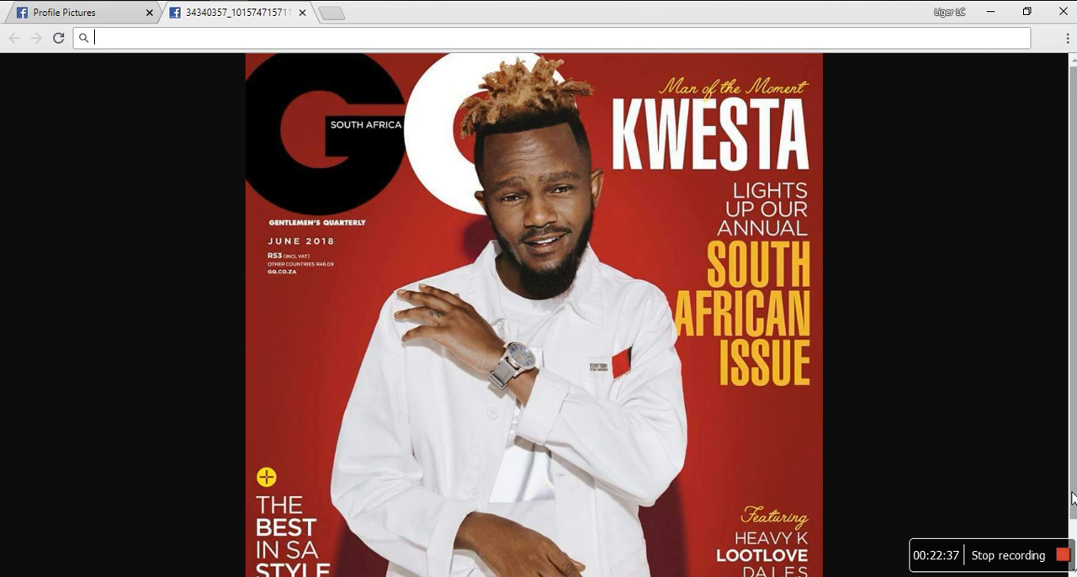
pyautogui.moveTo(1072, 498); pyautogui.dragTo(1072, 516)
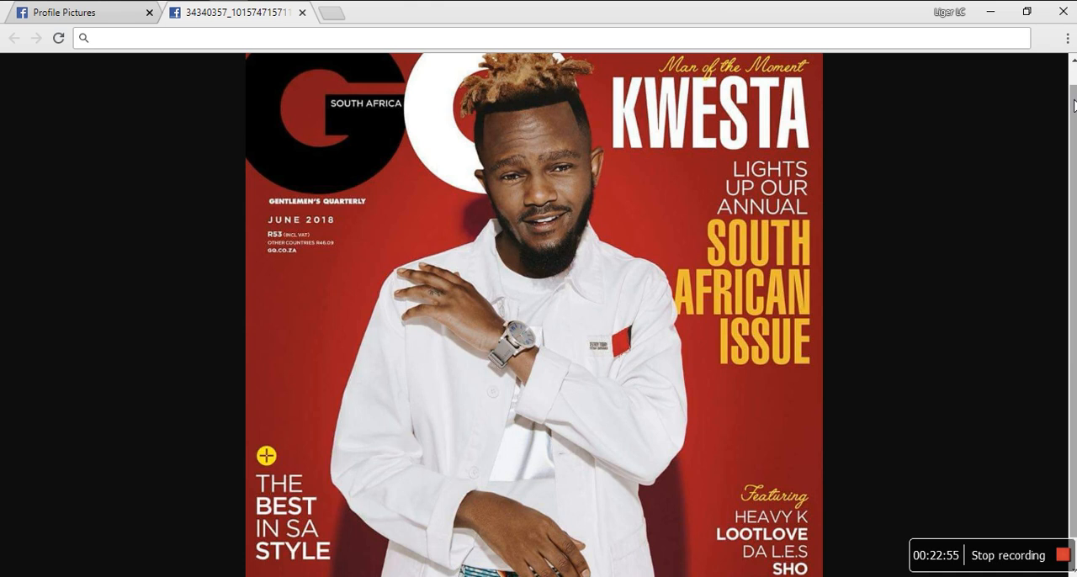
pyautogui.moveTo(1073, 105); pyautogui.dragTo(1073, 133)
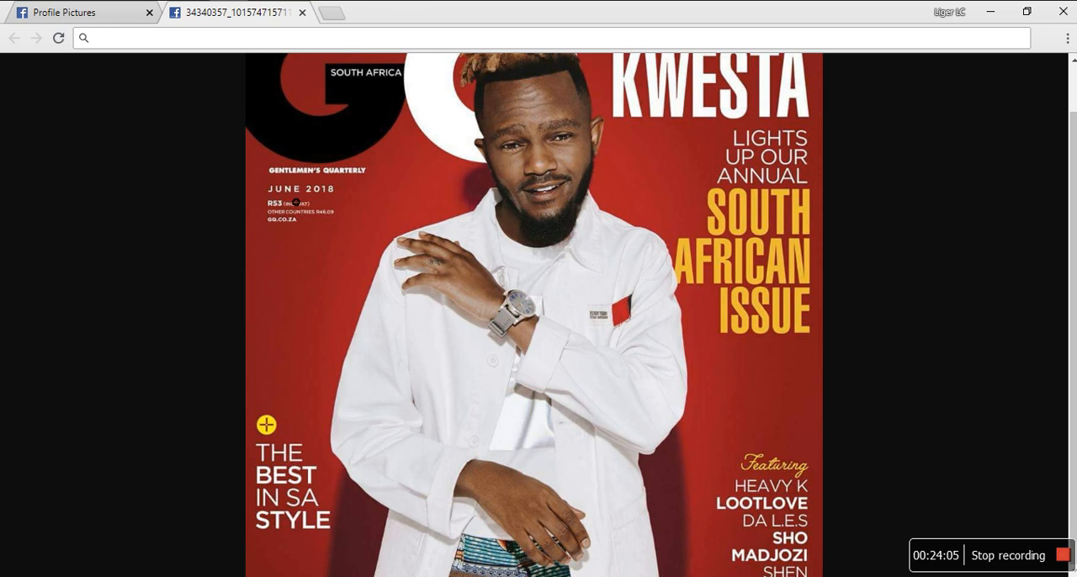
pyautogui.scroll(1, 296, 205)
pyautogui.click(315, 245)
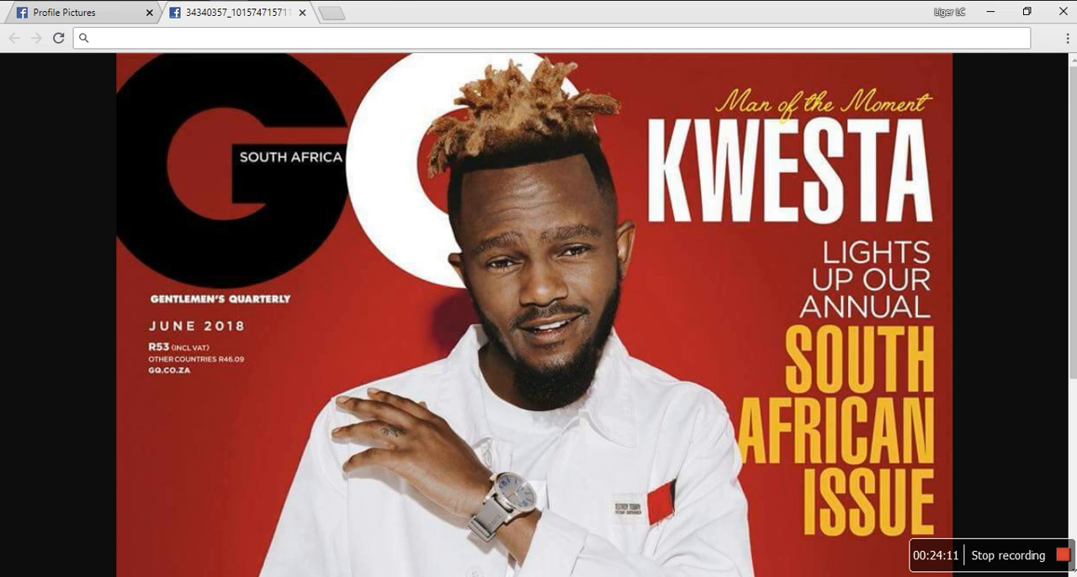
pyautogui.click(220, 300)
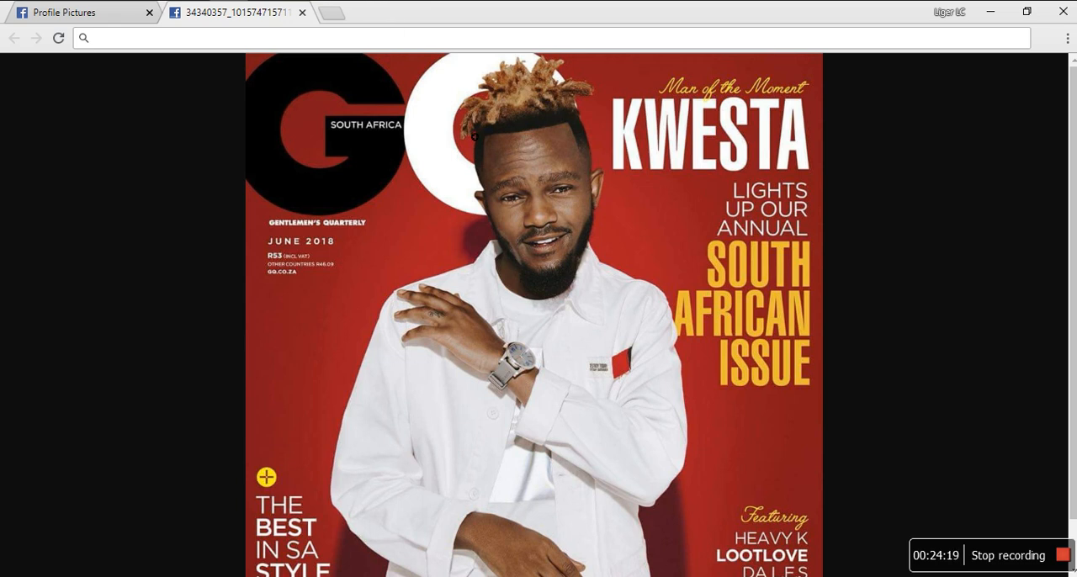
pyautogui.click(286, 285)
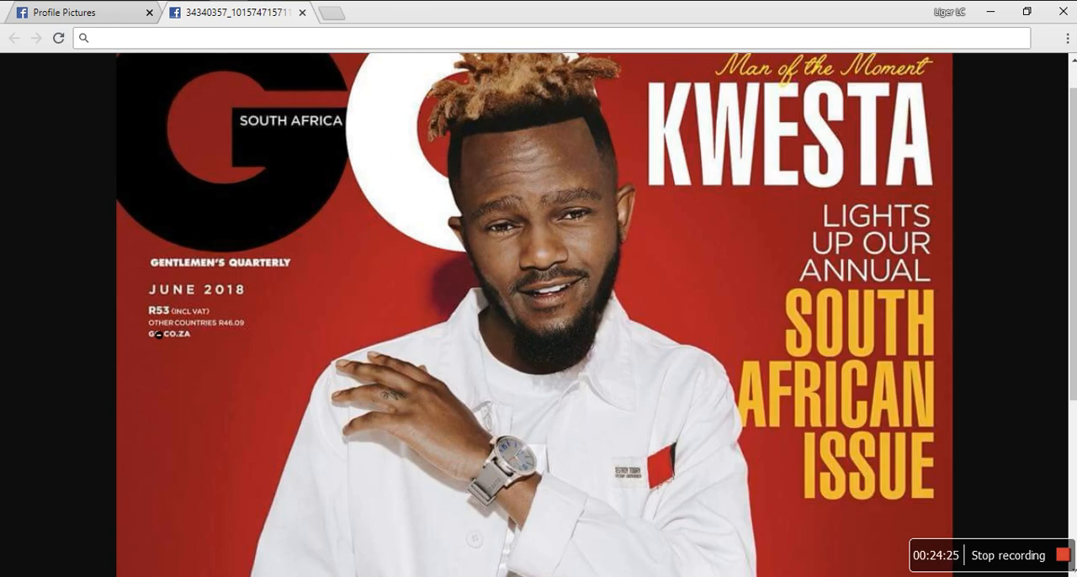
pyautogui.click(219, 329)
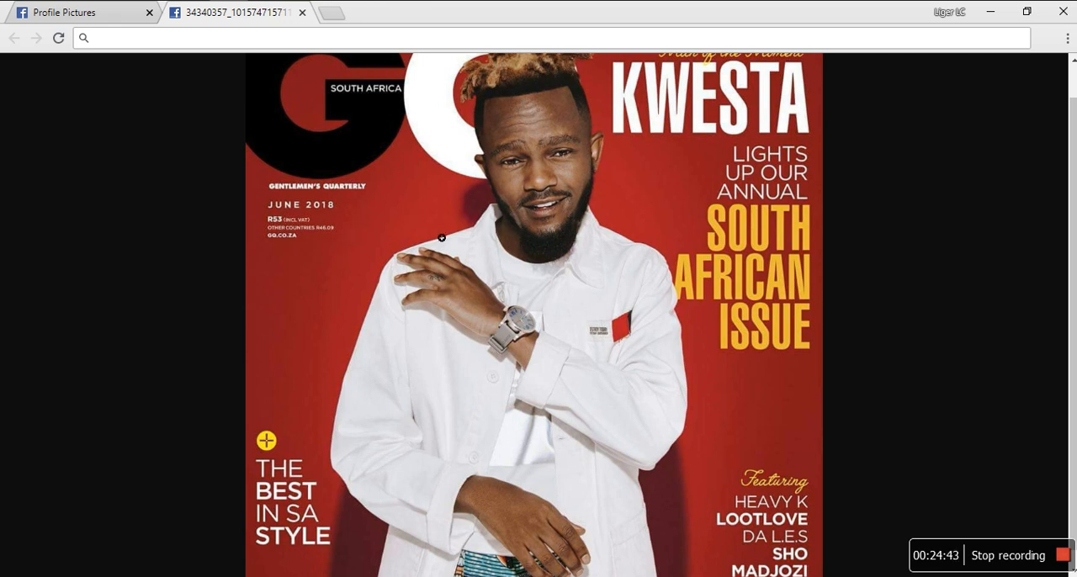
pyautogui.click(297, 241)
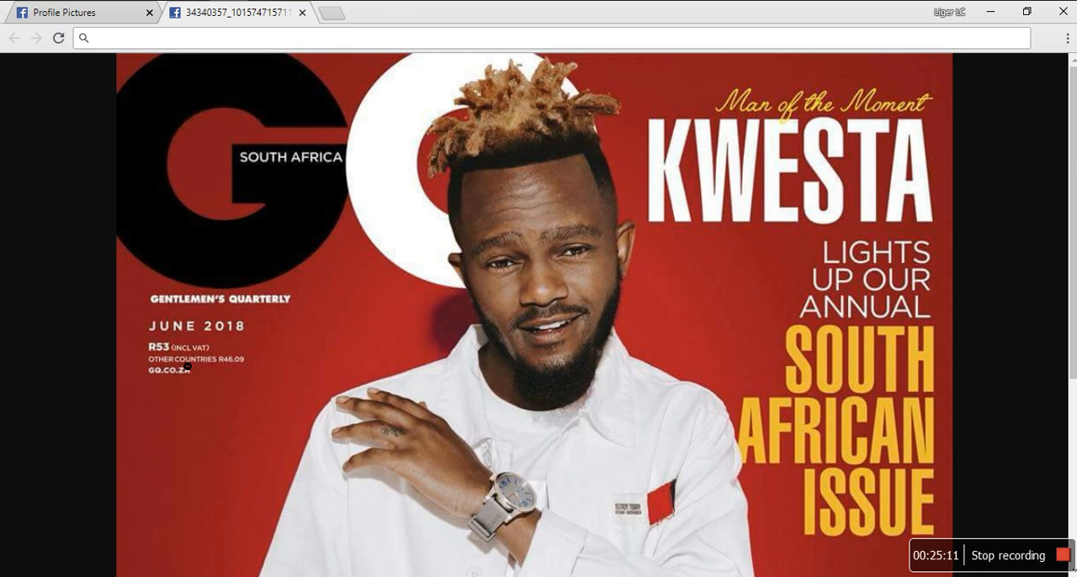
pyautogui.click(434, 401)
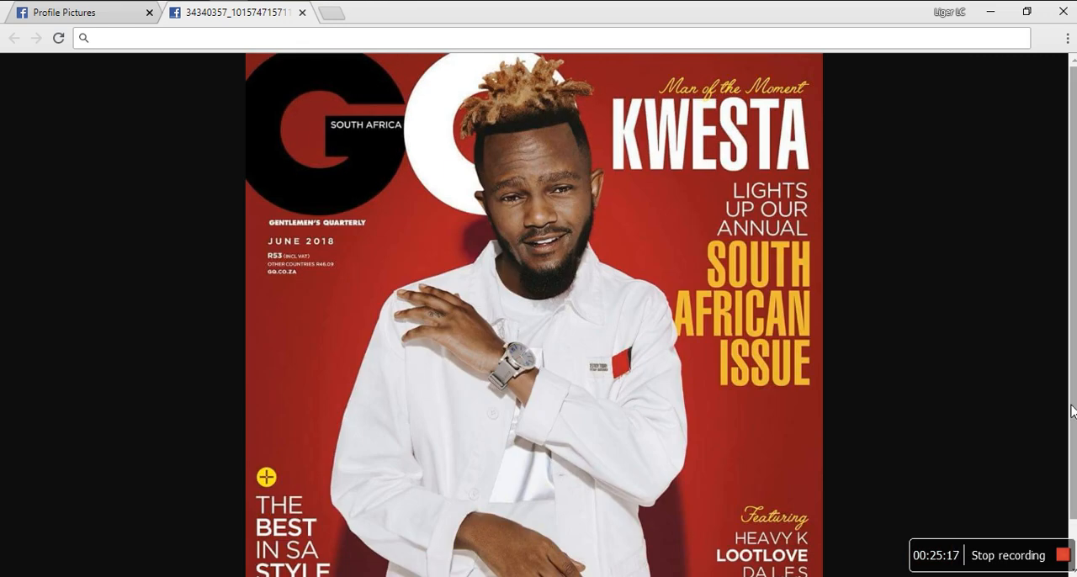
pyautogui.scroll(-1, 1068, 471)
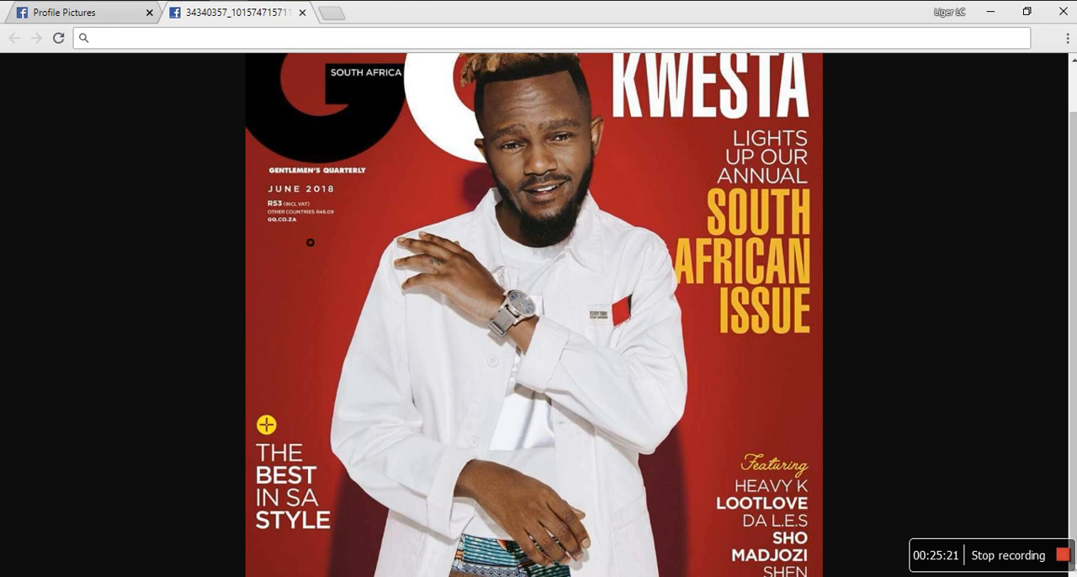
pyautogui.hotkey('alt', 'Tab')
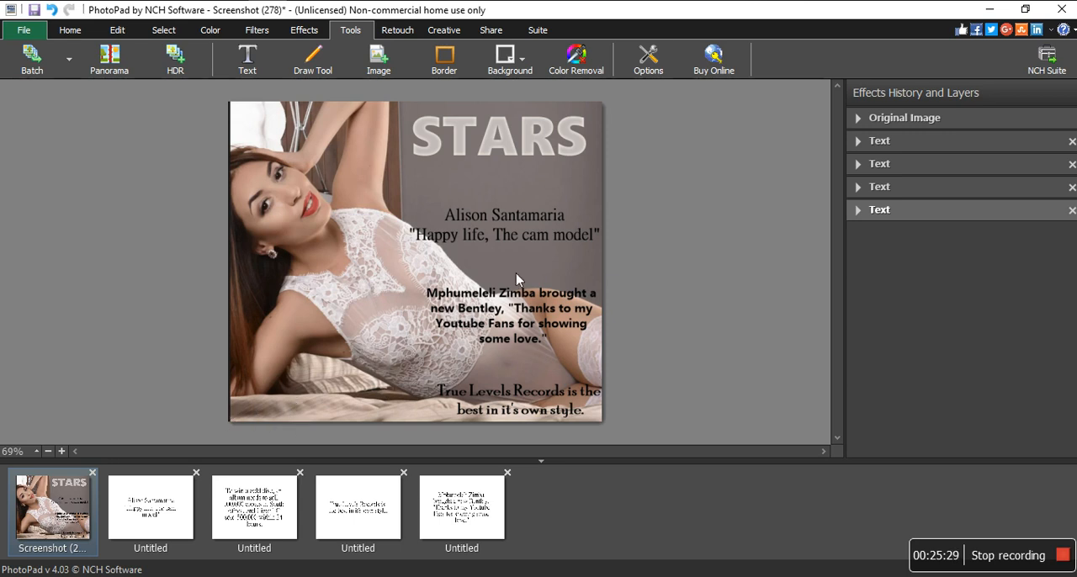
pyautogui.hotkey('alt', 'Tab')
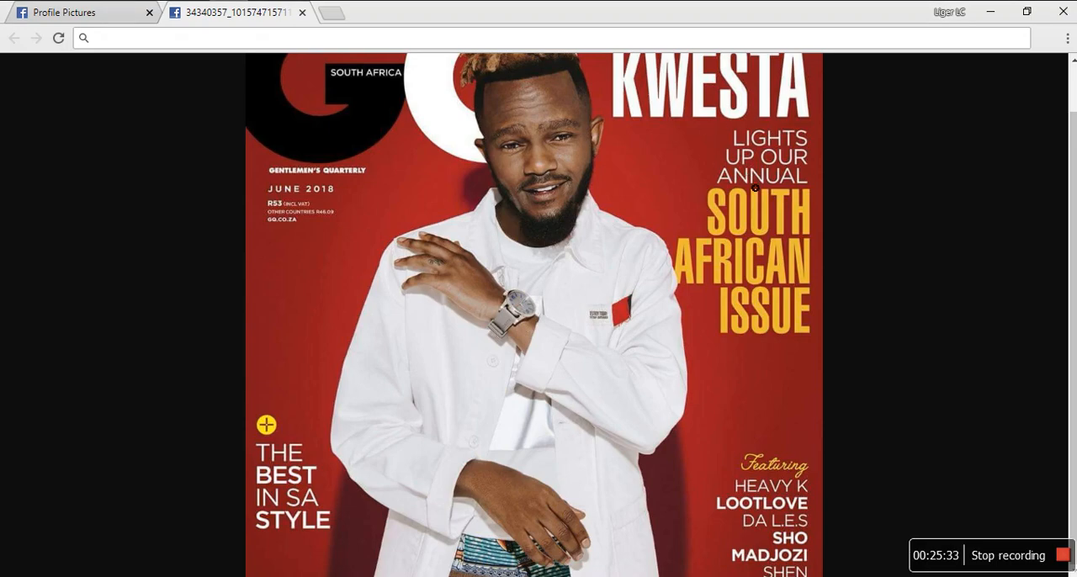
# - Compare the GQ cover's enlarged headline and text block in the browser with the STARS cover's text layers in PhotoPad, including the Bentley quote
pyautogui.click(695, 245)
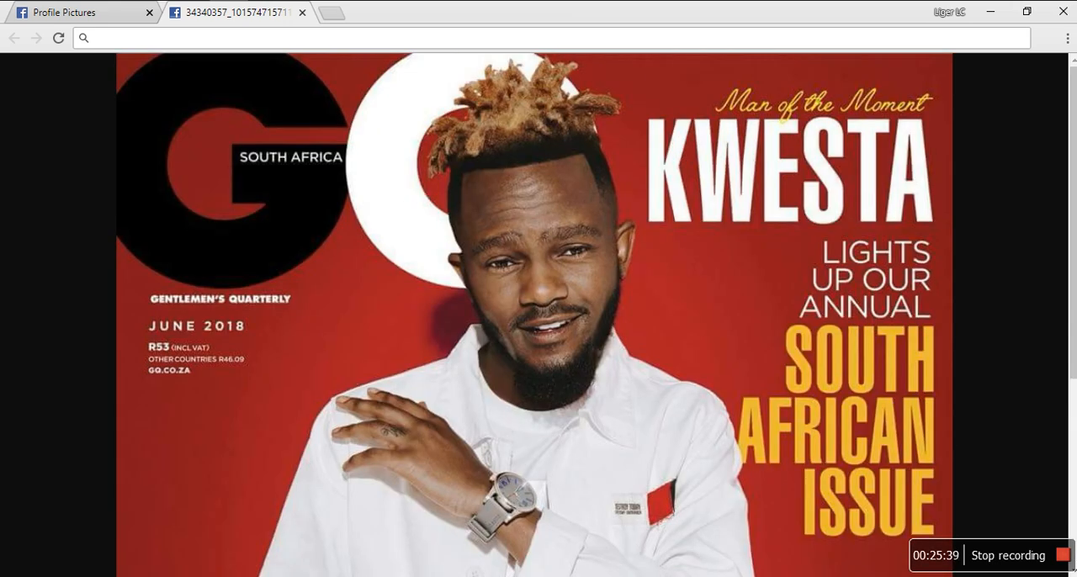
pyautogui.hotkey('alt', 'Tab')
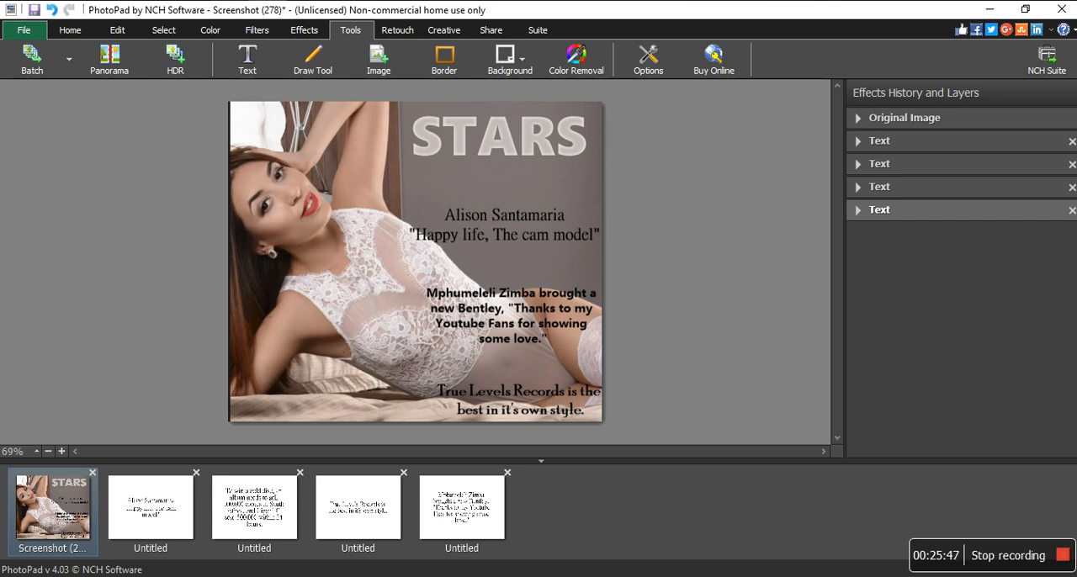
pyautogui.hotkey('alt', 'Tab')
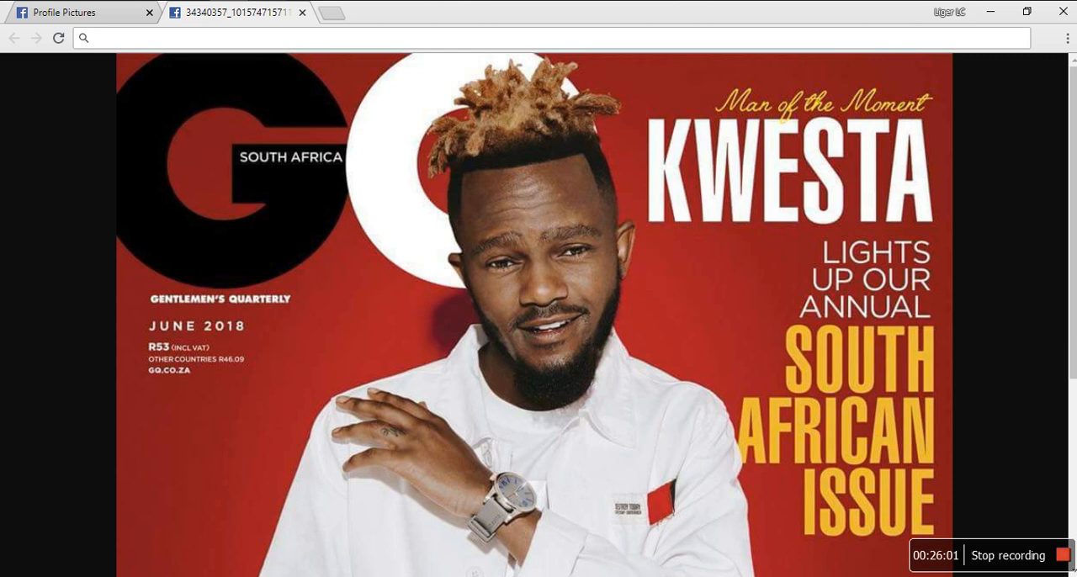
pyautogui.hotkey('alt', 'Tab')
pyautogui.click(521, 290)
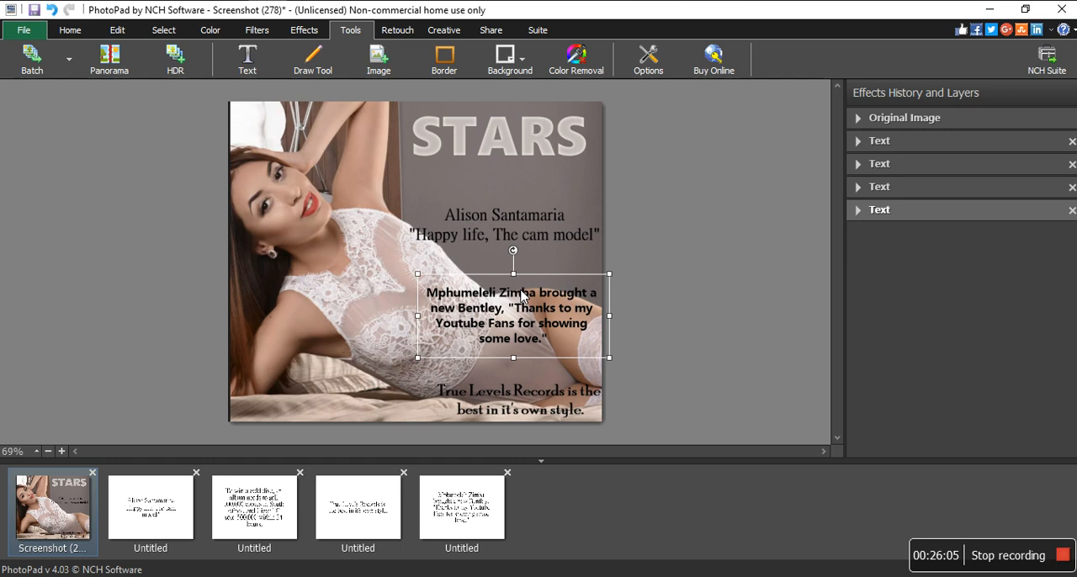
pyautogui.hotkey('alt', 'Tab')
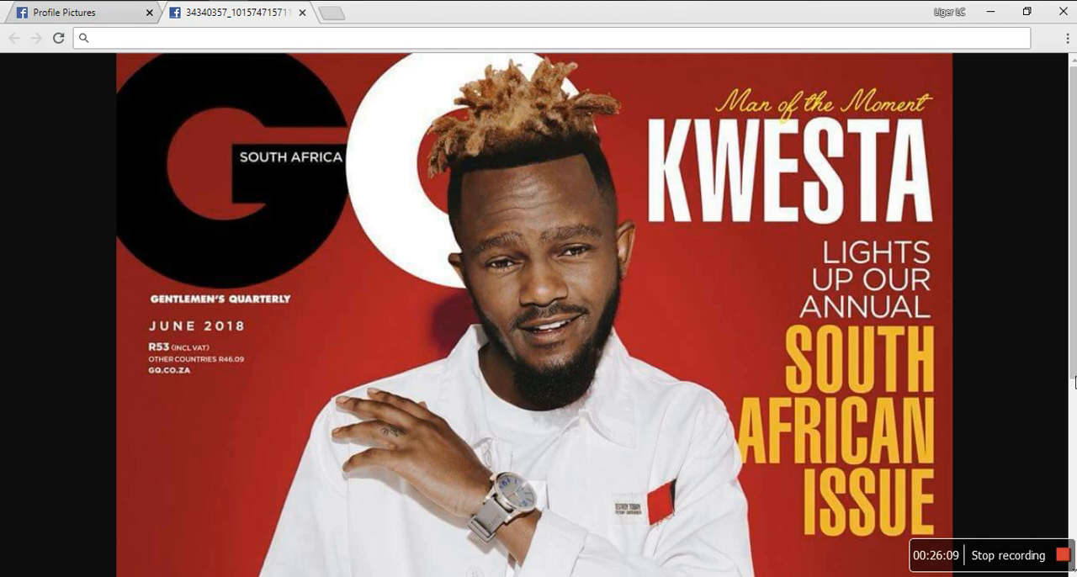
pyautogui.moveTo(1074, 377)
pyautogui.mouseDown()
pyautogui.moveTo(1045, 447)
pyautogui.moveTo(1065, 480)
pyautogui.moveTo(1060, 438)
pyautogui.moveTo(1065, 562)
pyautogui.moveTo(1074, 375)
pyautogui.mouseUp()
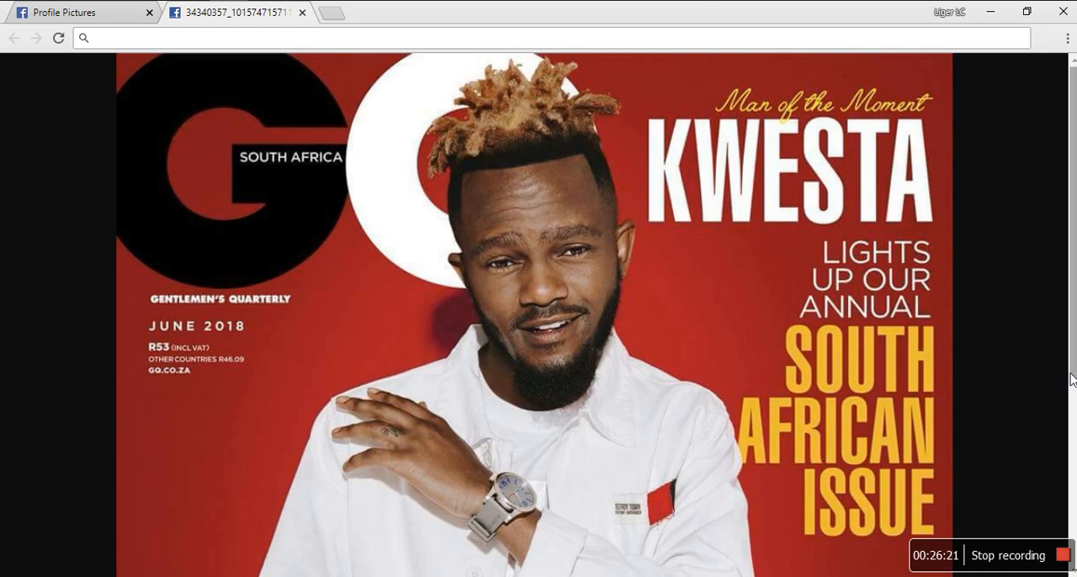
pyautogui.moveTo(1072, 380)
pyautogui.mouseDown()
pyautogui.moveTo(1062, 574)
pyautogui.moveTo(1074, 374)
pyautogui.mouseUp()
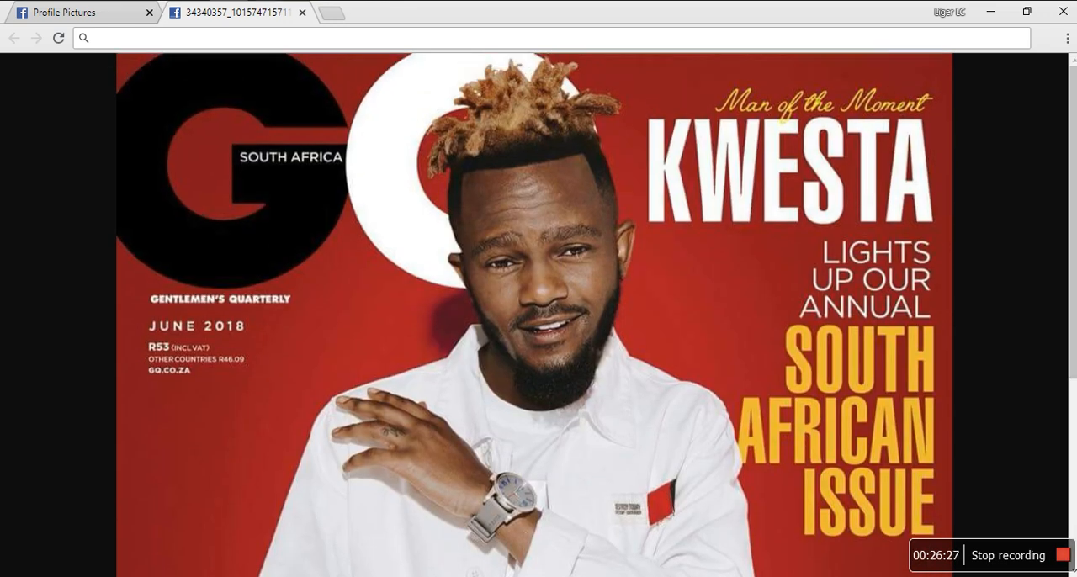
pyautogui.hotkey('alt', 'Tab')
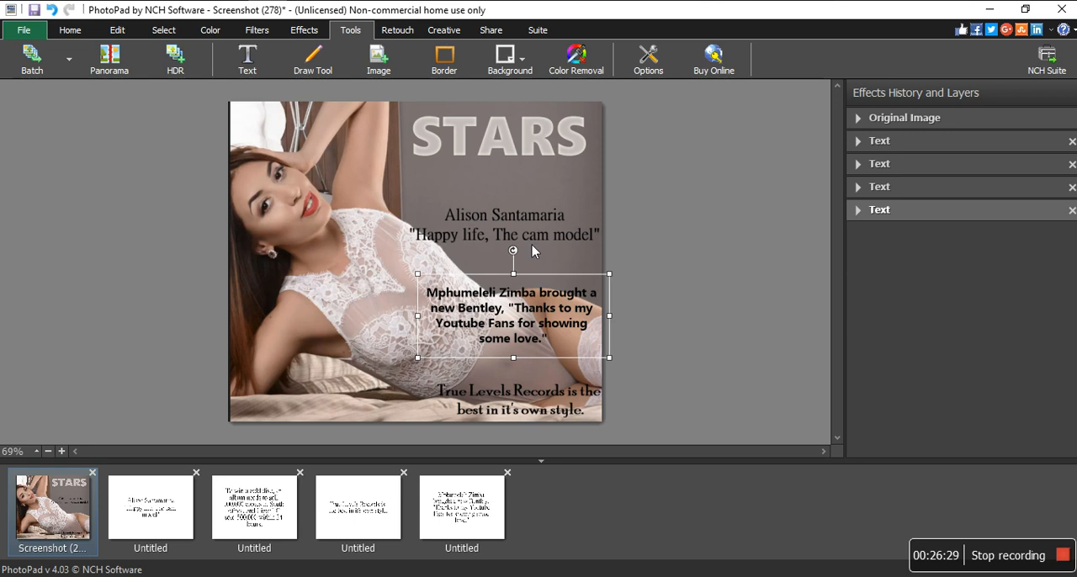
pyautogui.click(394, 296)
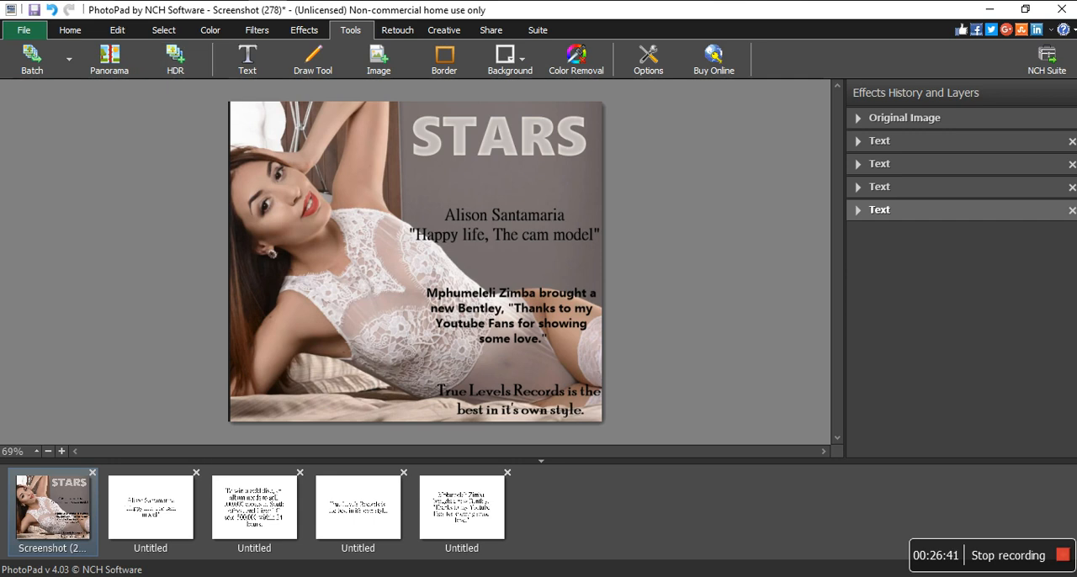
pyautogui.click(18, 35)
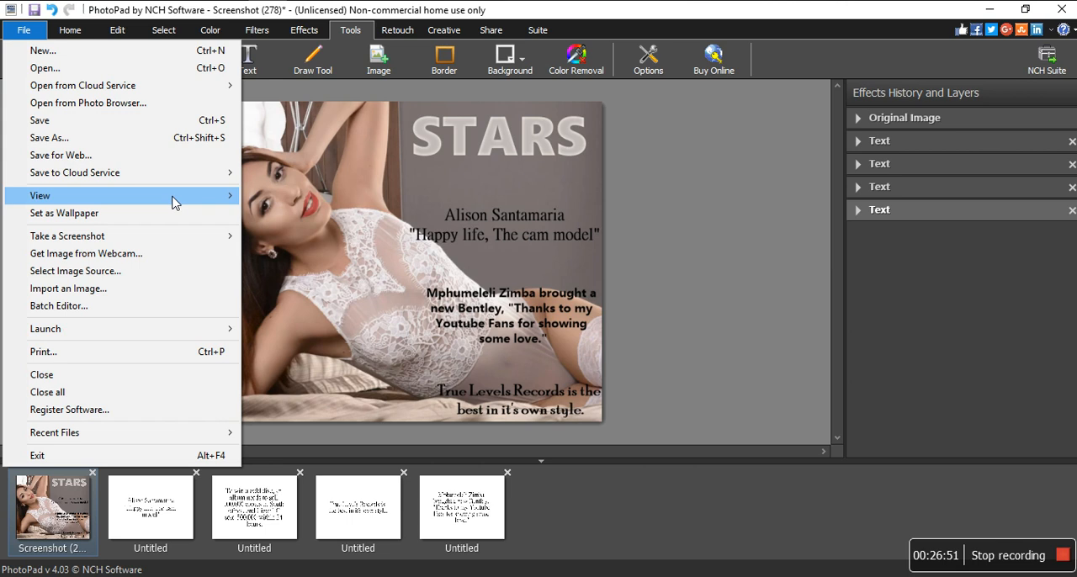
pyautogui.moveTo(174, 204)
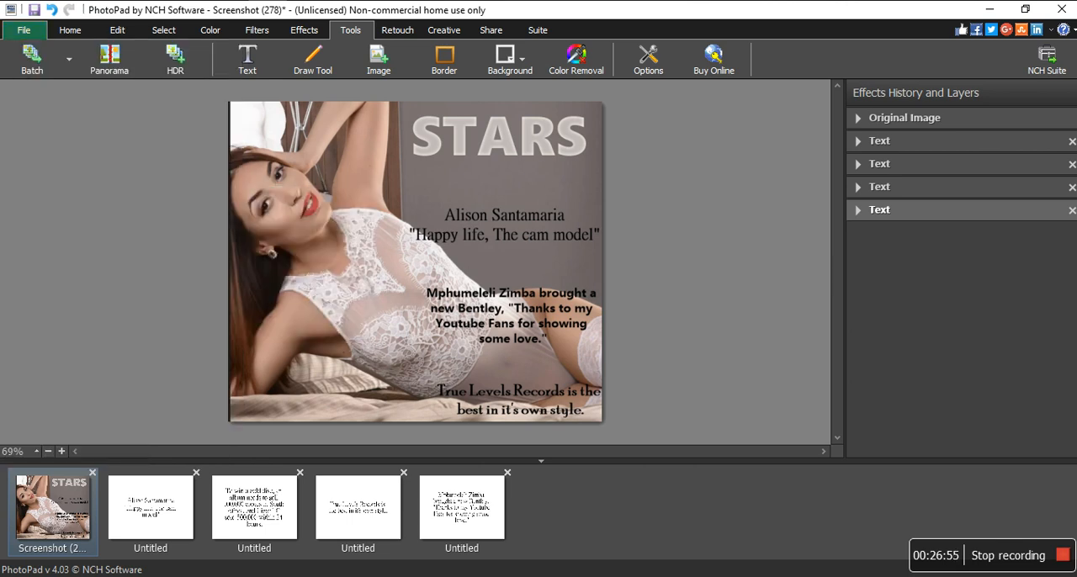
pyautogui.click(61, 451)
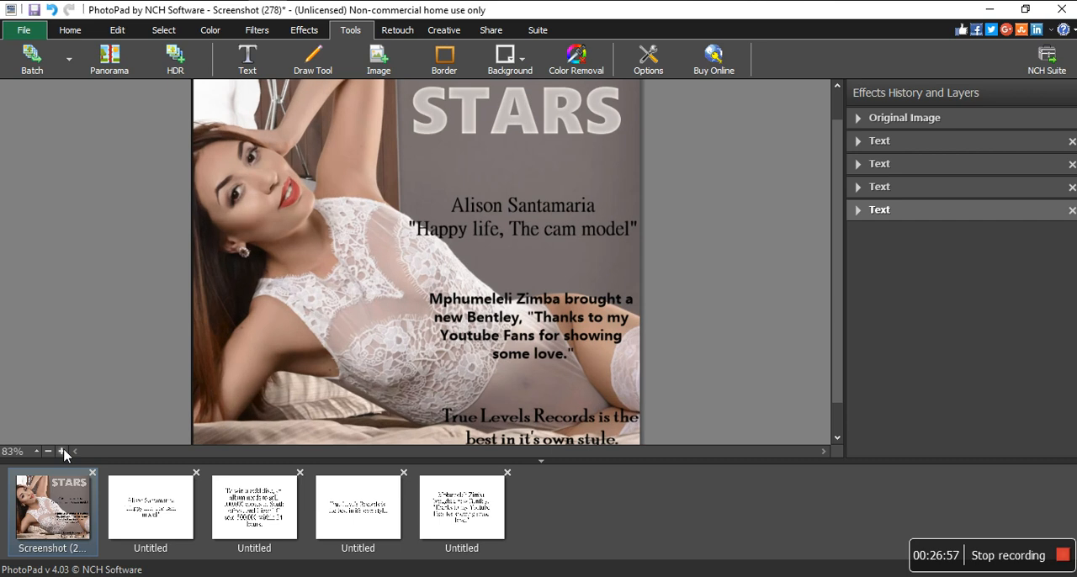
pyautogui.click(15, 27)
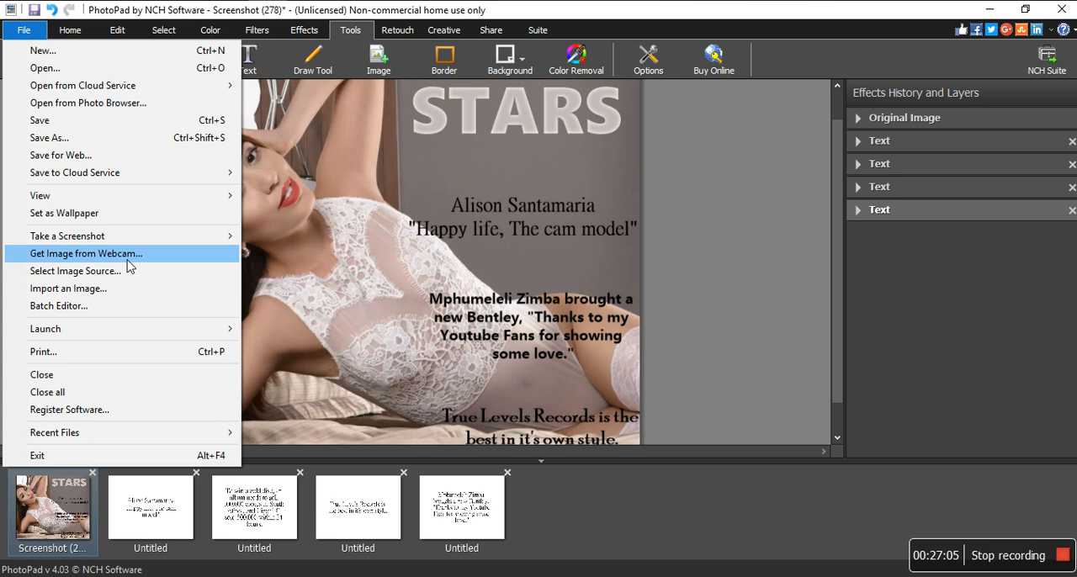
pyautogui.click(823, 193)
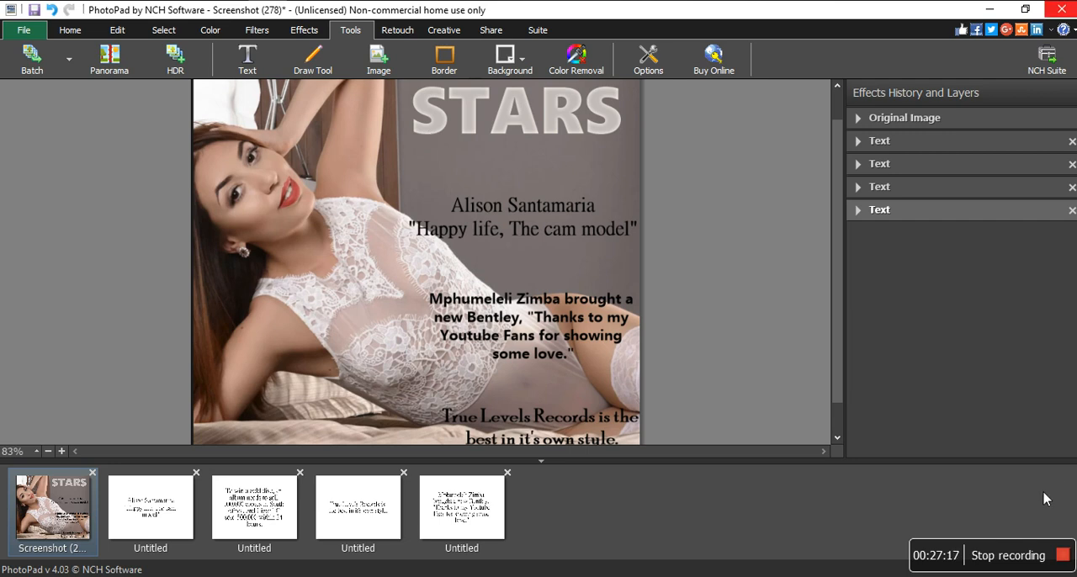
pyautogui.click(1015, 553)
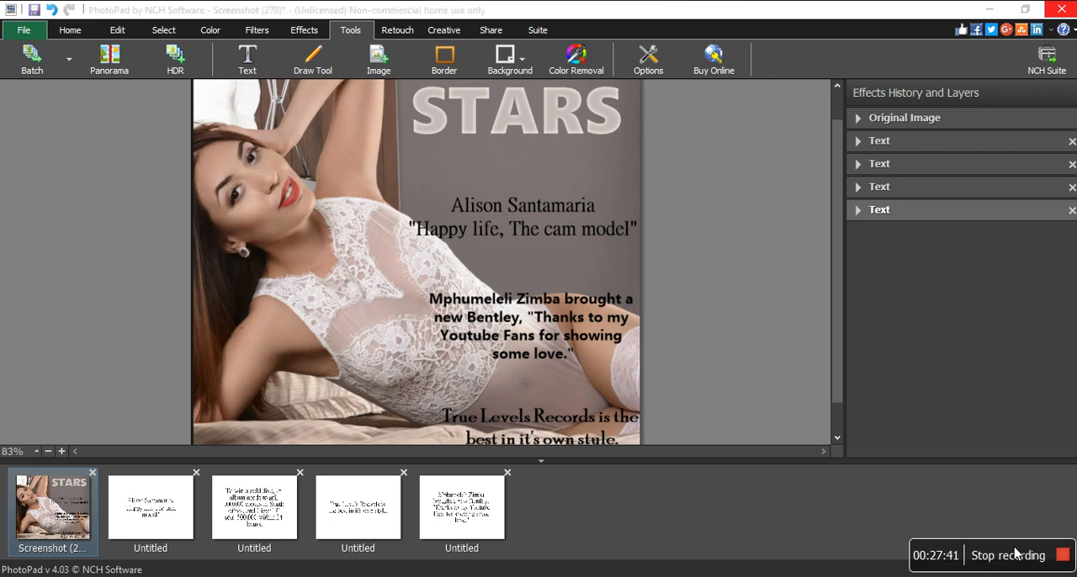